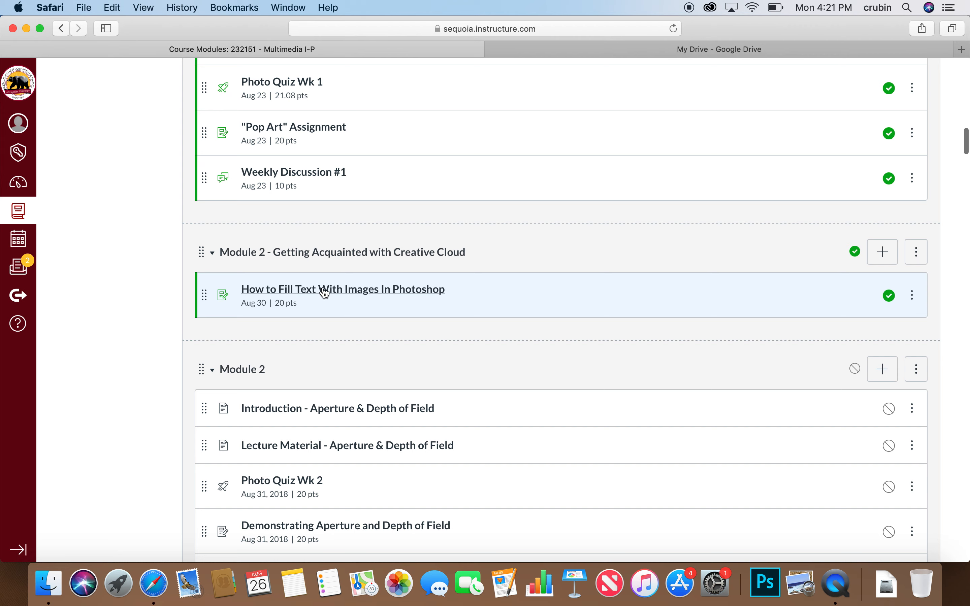
Step: Open the tutorial linked in the "How to Fill Text With Images In Photoshop" assignment and show the surfer image's download link
click(327, 293)
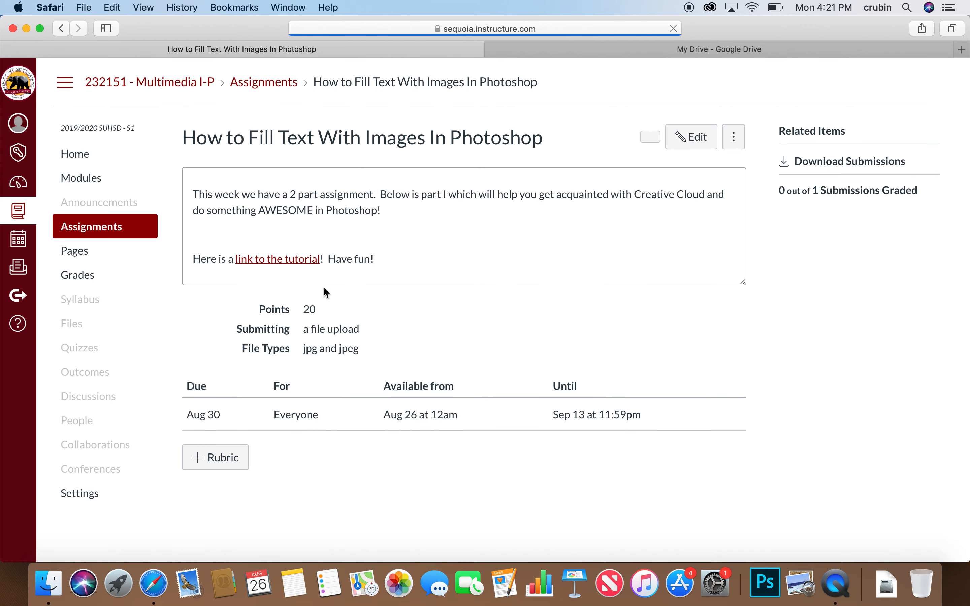
click(282, 262)
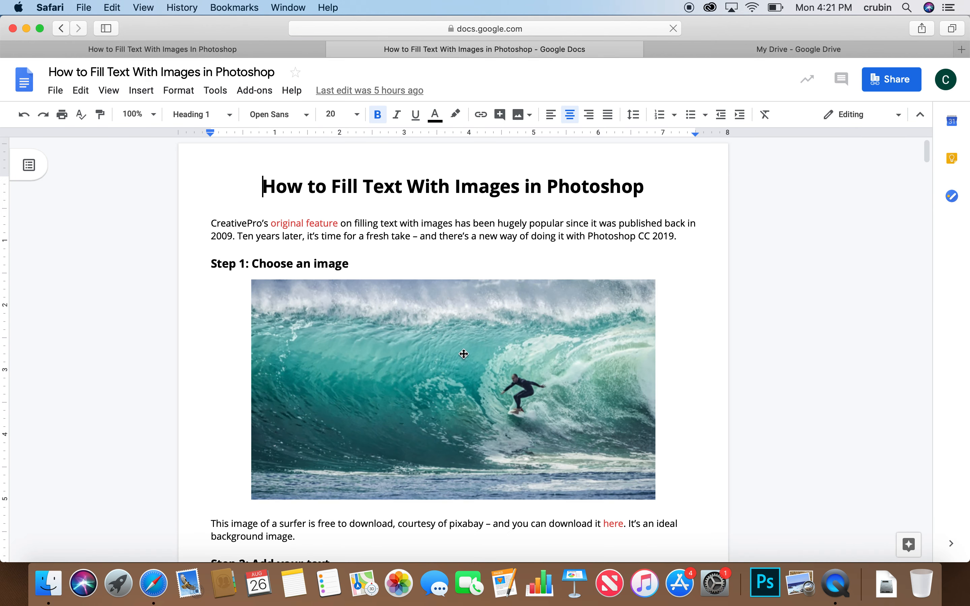
scroll(744, 281, down, 3)
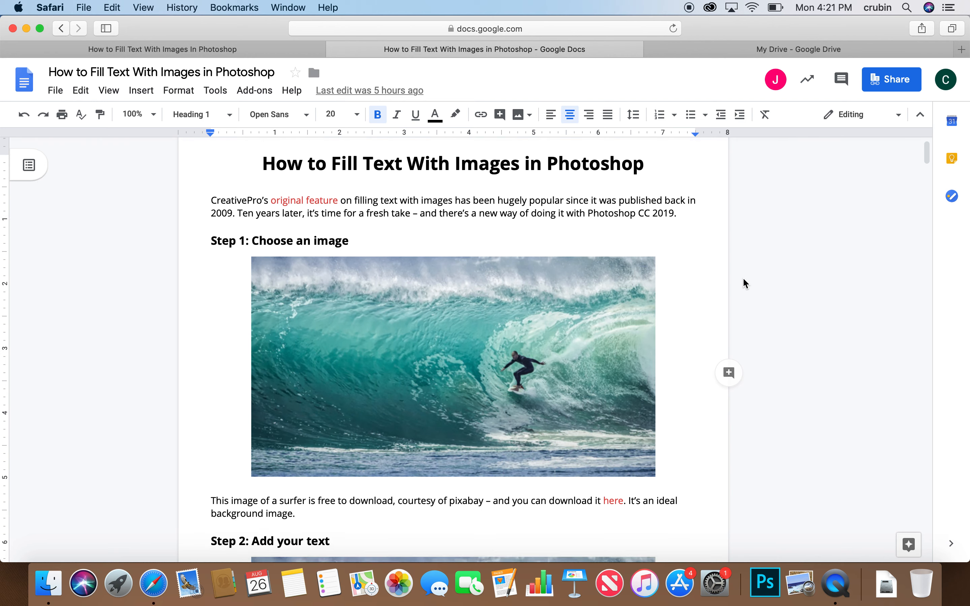
scroll(744, 279, down, 3)
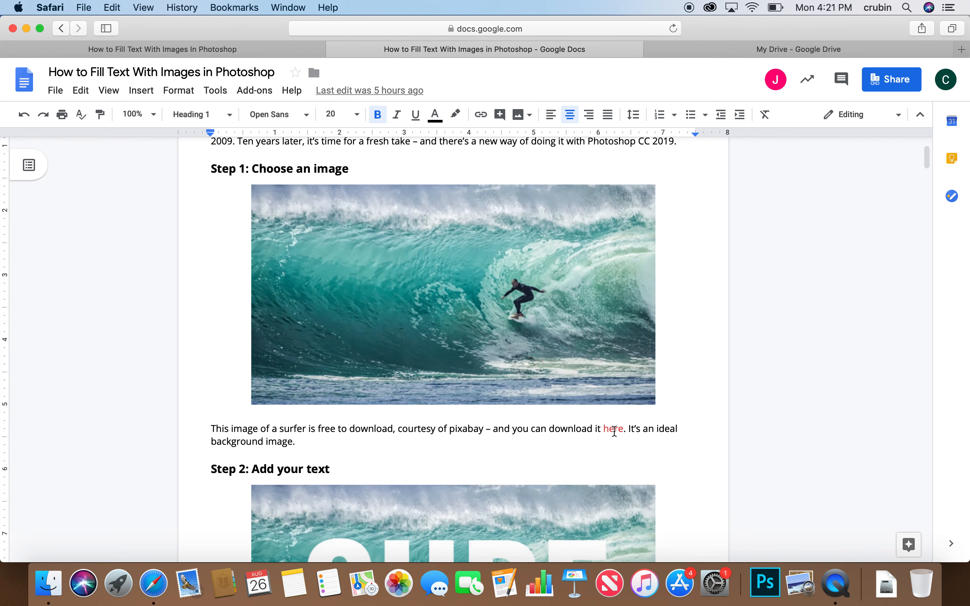
click(614, 431)
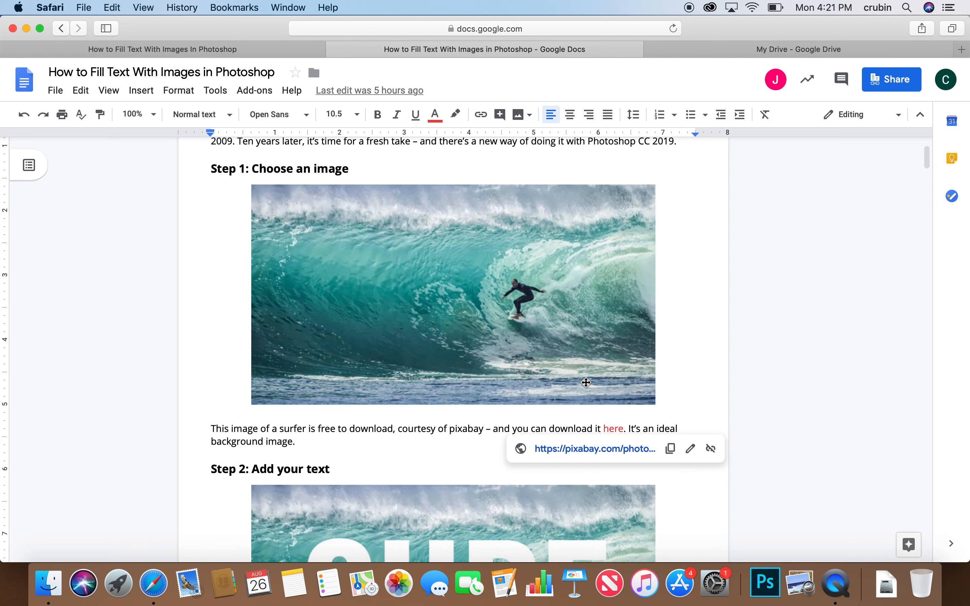
Step: Look through the rest of the tutorial, check the forest image's download link, and return to the beginning of the document
scroll(762, 446, down, 20)
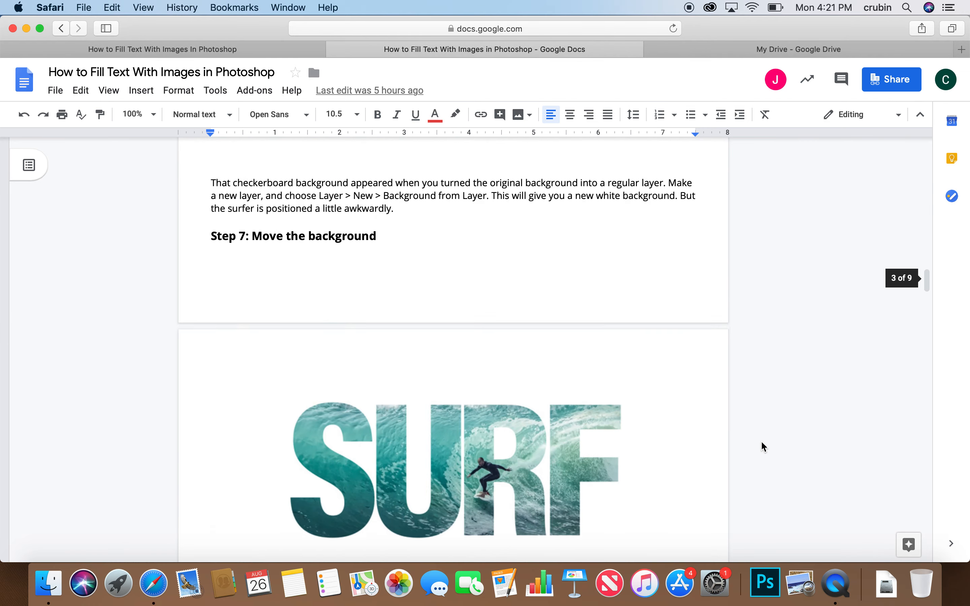
scroll(763, 447, down, 15)
scroll(764, 447, up, 5)
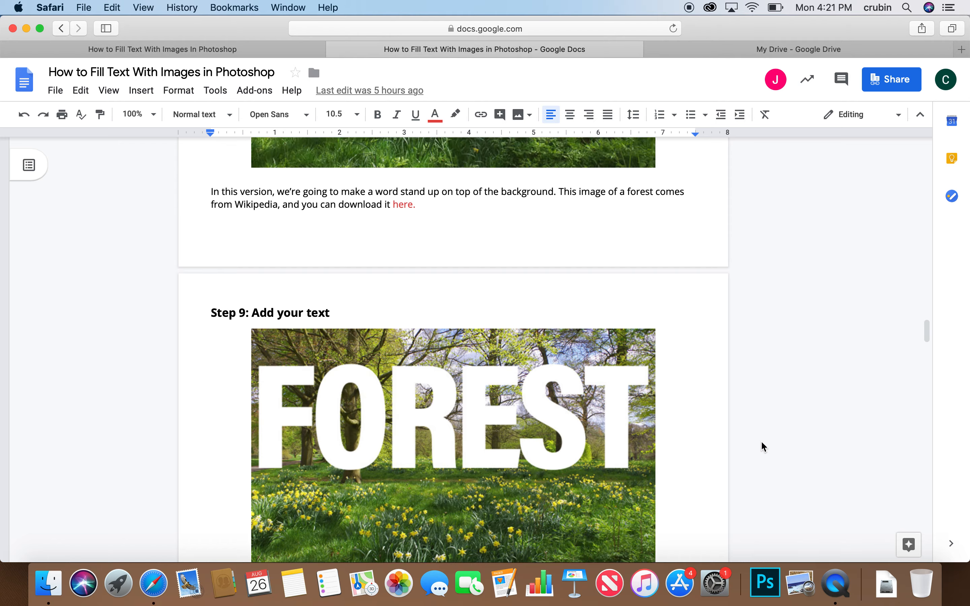
scroll(763, 446, up, 2)
click(407, 263)
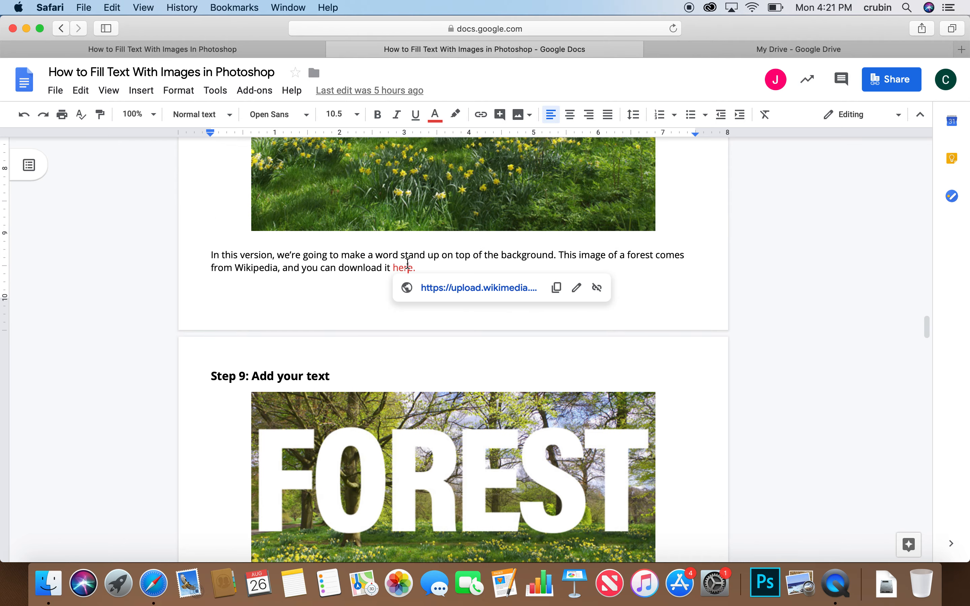
scroll(764, 257, up, 6)
click(768, 274)
scroll(768, 274, up, 20)
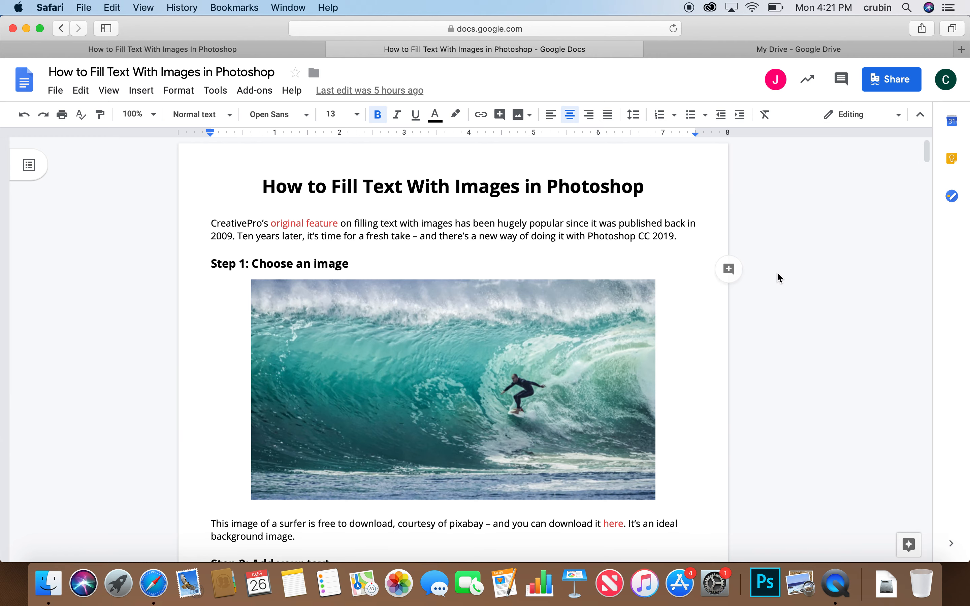
Step: Search the web for "adobe creative cloud" in a new browser tab and open Adobe's official Creative Cloud page
key(super+t)
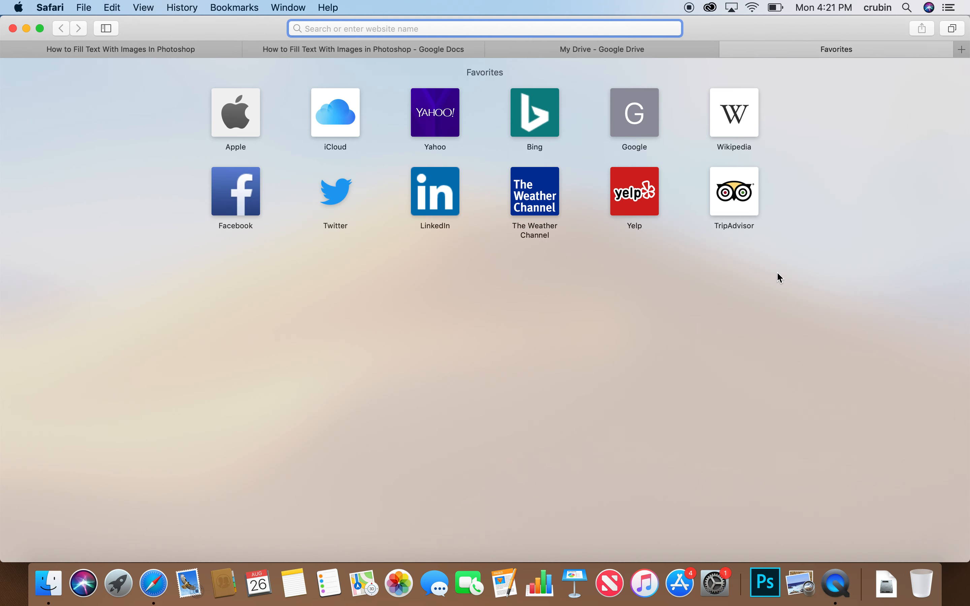
text(adobe)
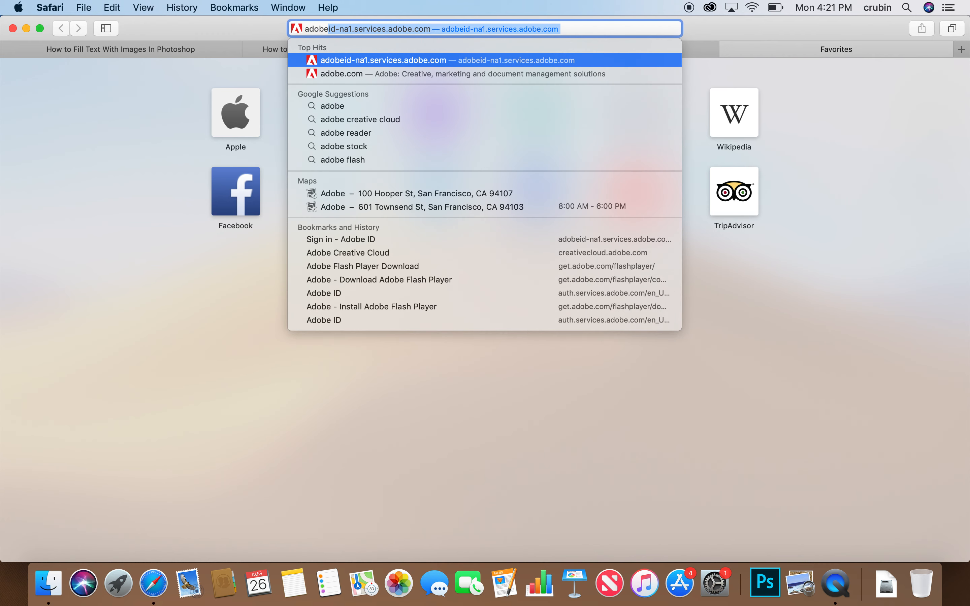
key(Down)
key(Down)
key(Down)
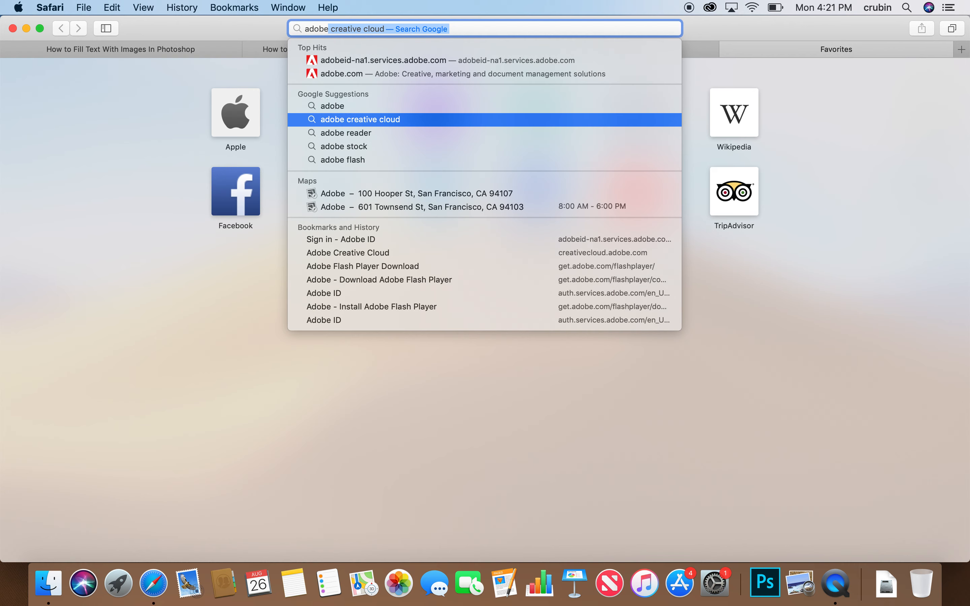
key(Return)
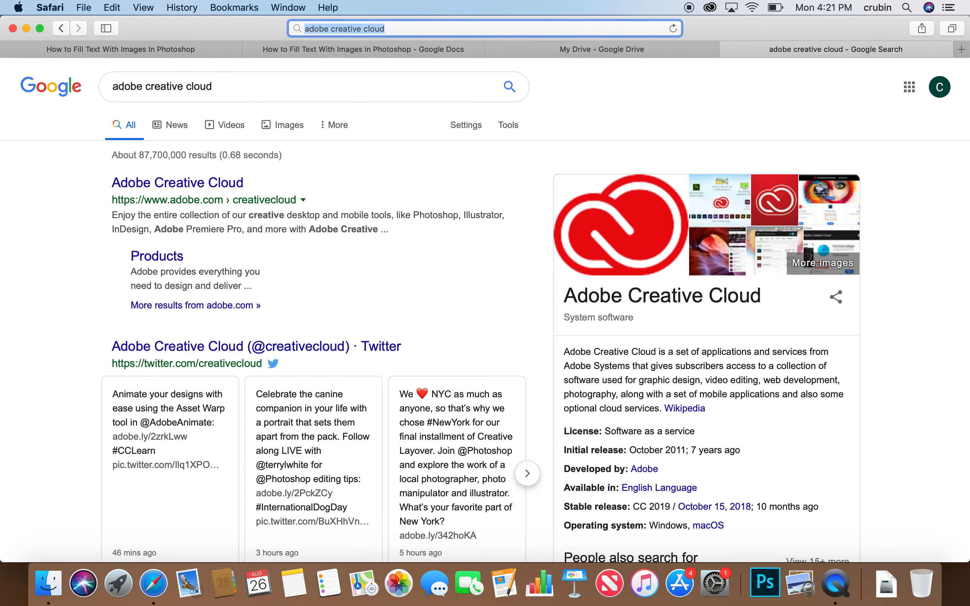
click(213, 183)
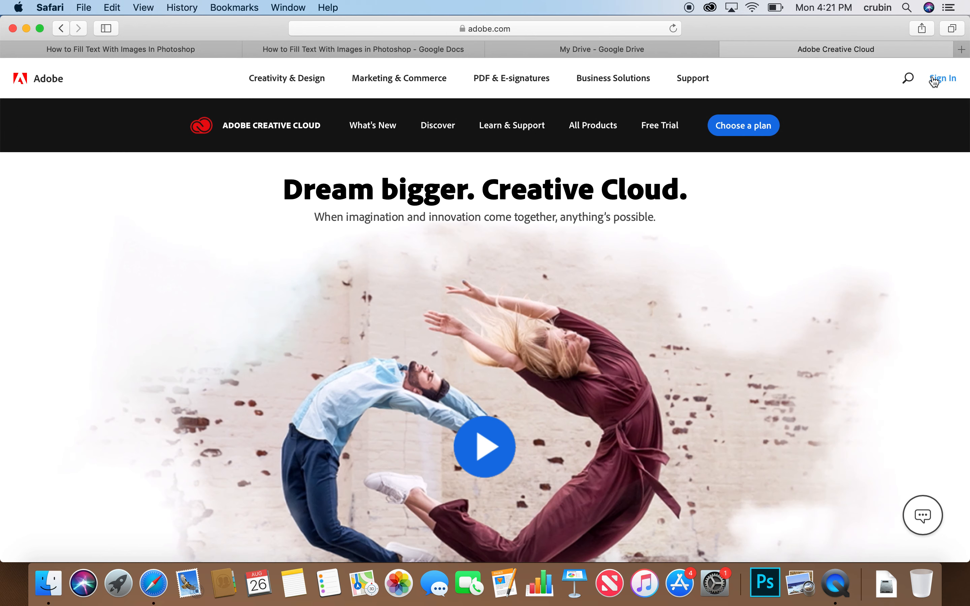
Step: Sign in to Adobe with Google, choosing the Enterprise ID company or school account
click(935, 80)
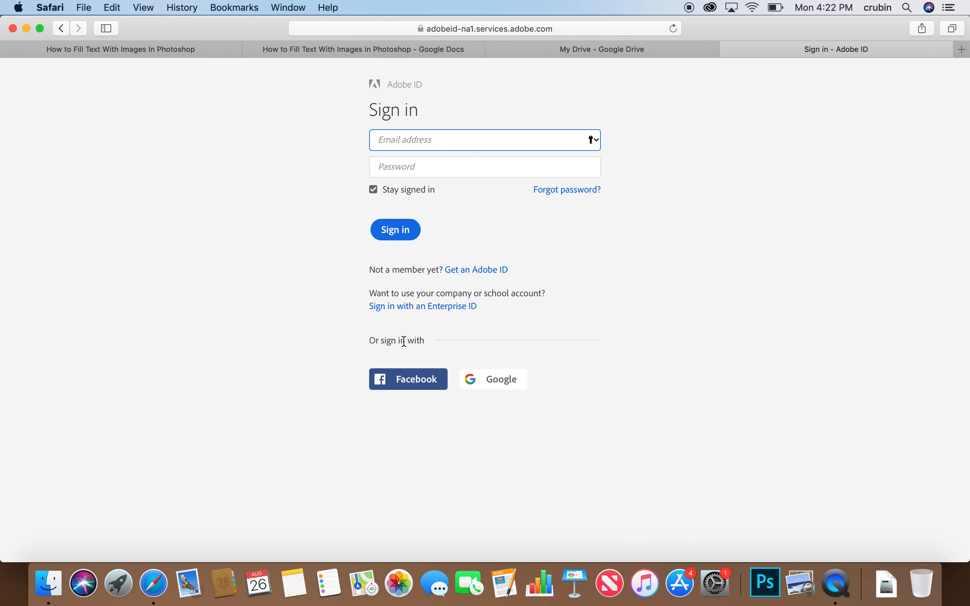
click(493, 378)
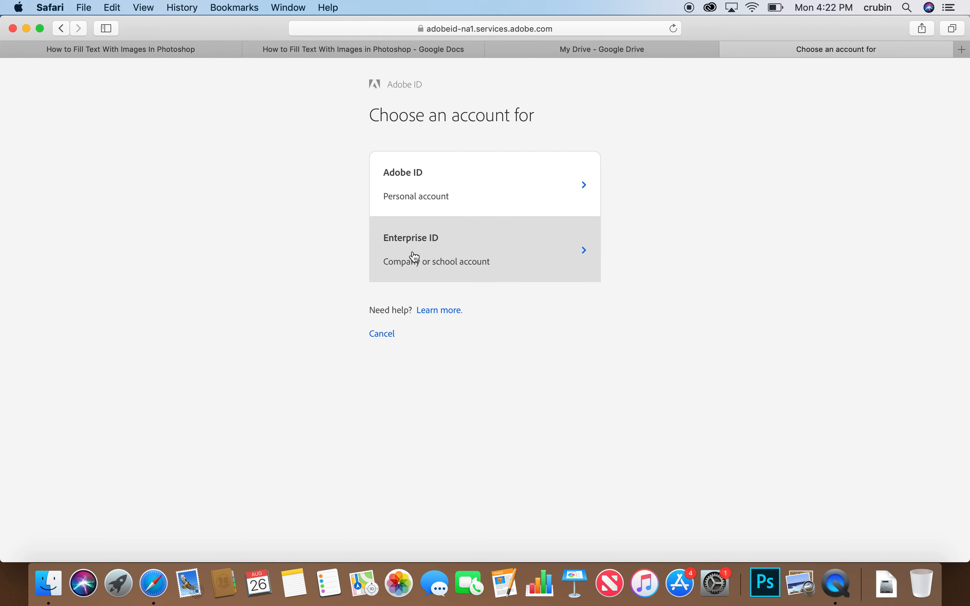
click(499, 257)
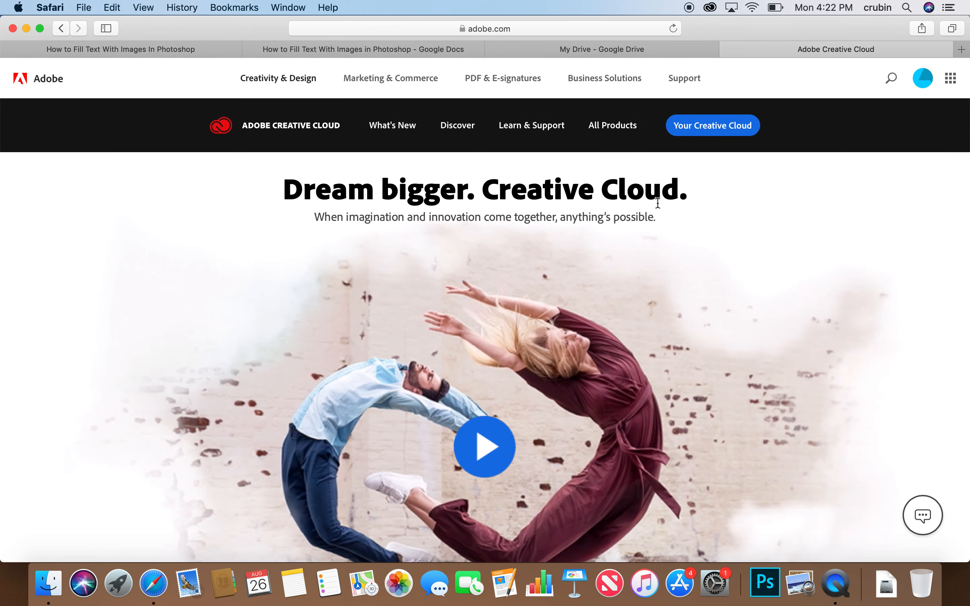
click(576, 50)
click(759, 50)
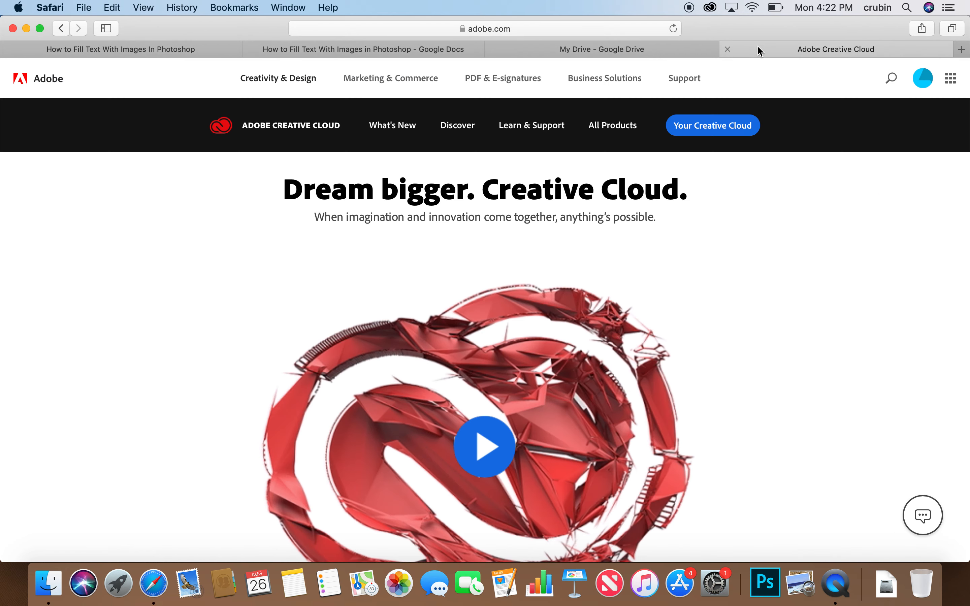
Step: Open the full list of Creative Cloud apps from Adobe's additional apps
click(949, 79)
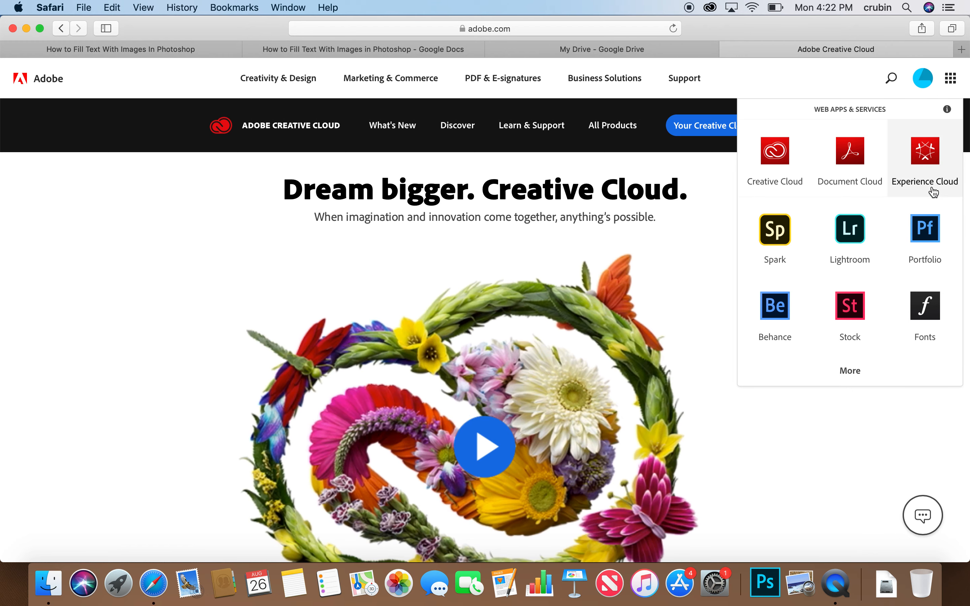
click(848, 371)
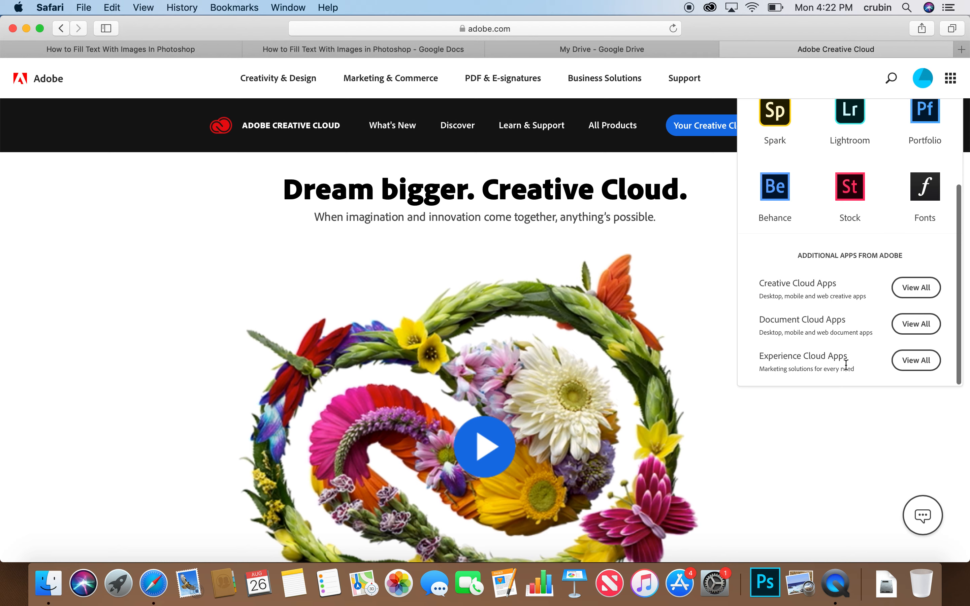
click(916, 283)
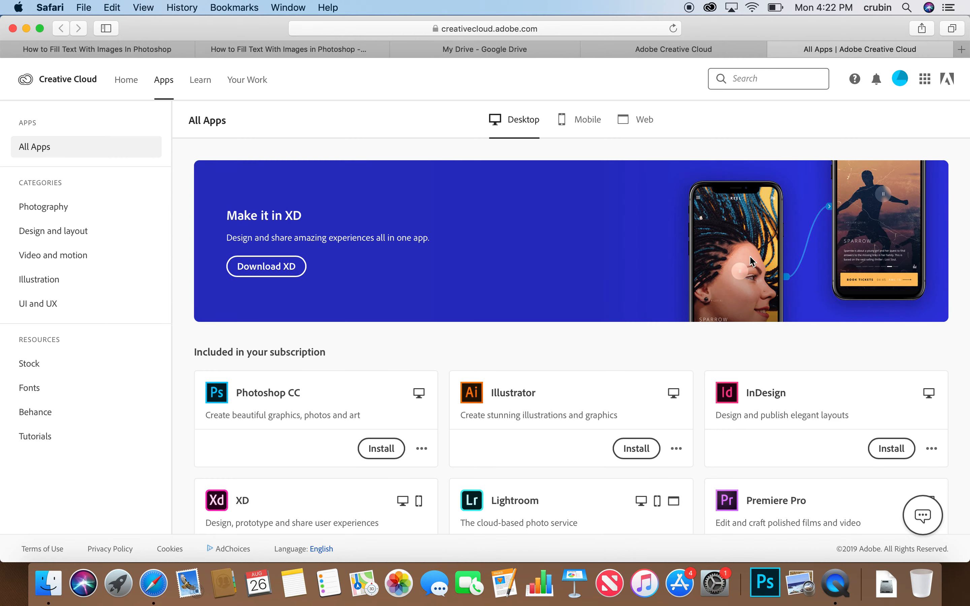
Step: Look over the installed and subscription desktop apps, and open Photoshop CC from the list
scroll(482, 342, down, 3)
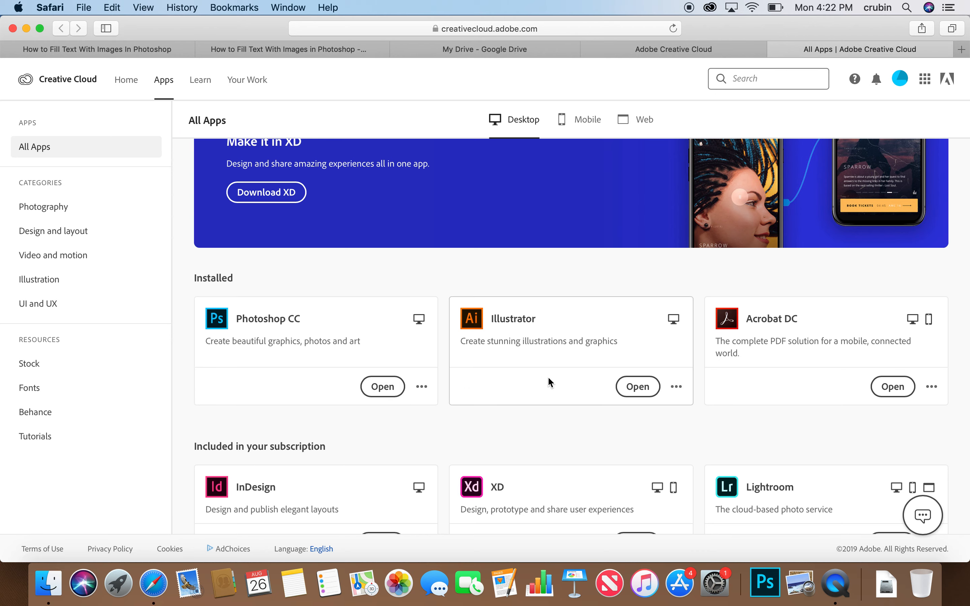
scroll(622, 374, down, 3)
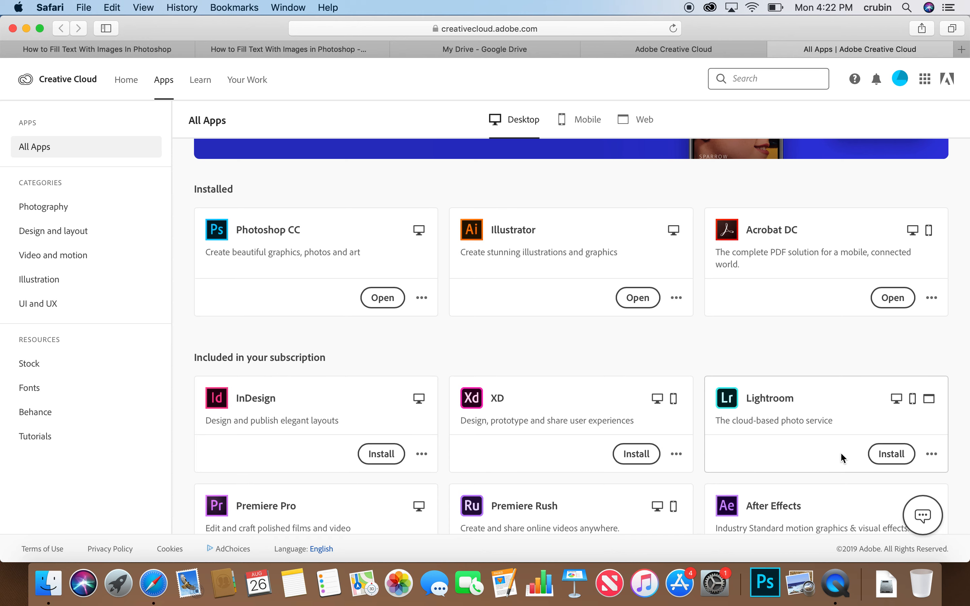
scroll(841, 453, down, 3)
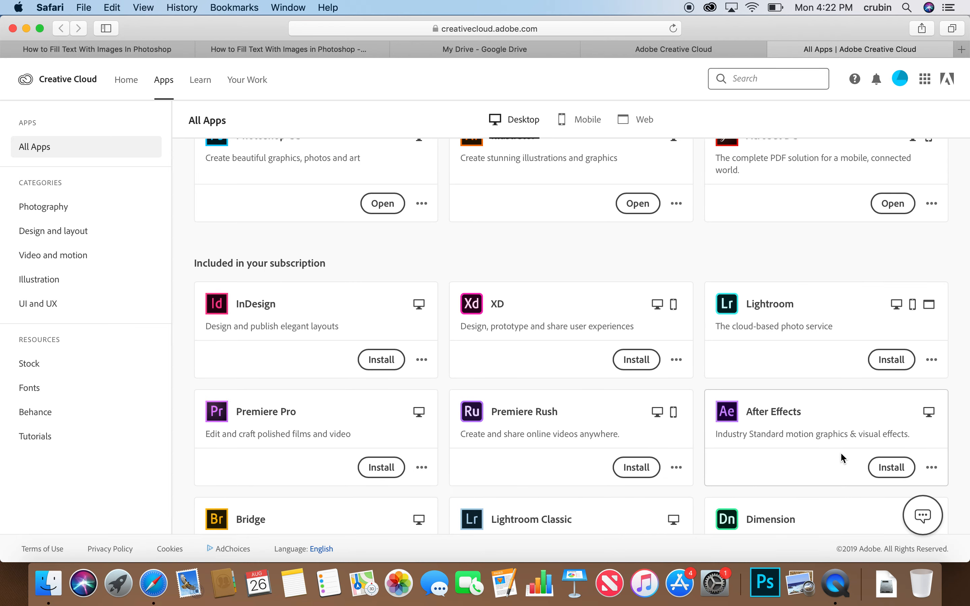
scroll(840, 452, up, 2)
scroll(842, 455, down, 2)
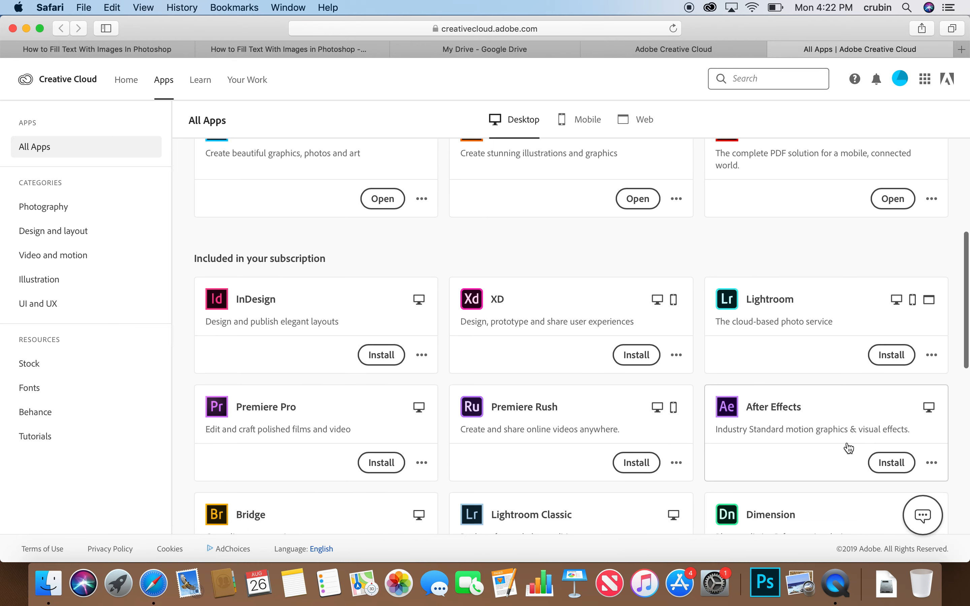
scroll(825, 446, down, 6)
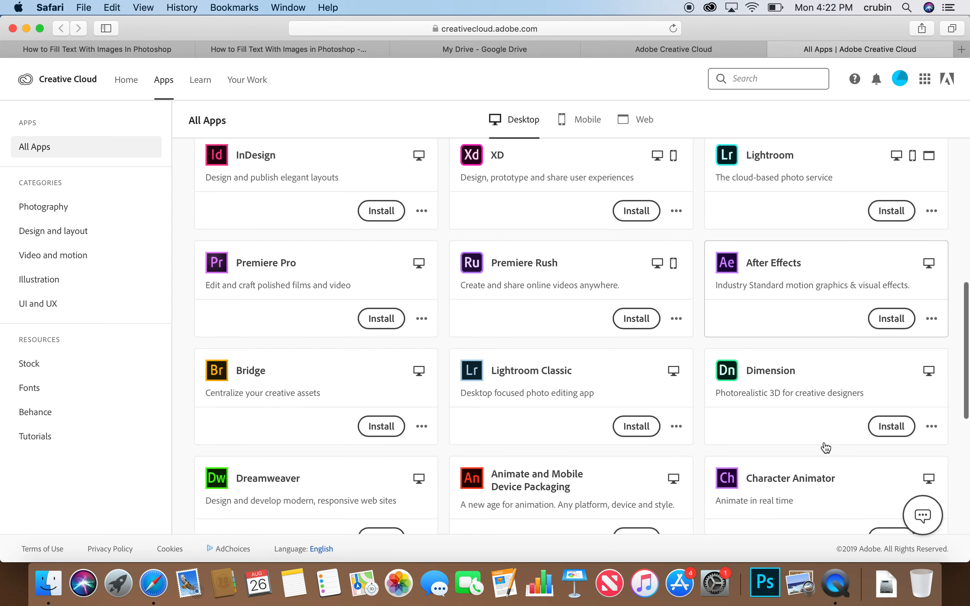
scroll(823, 448, up, 10)
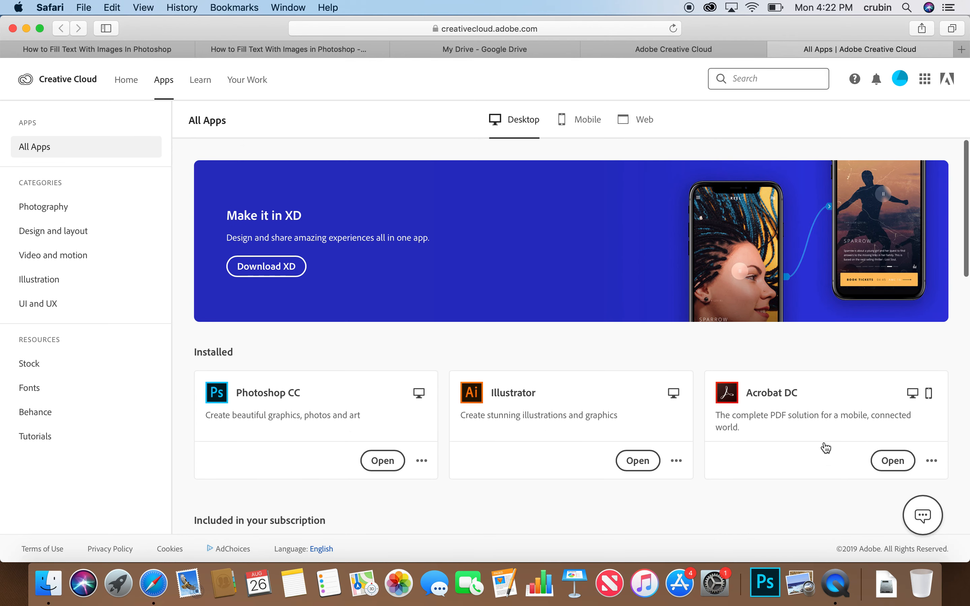
click(385, 462)
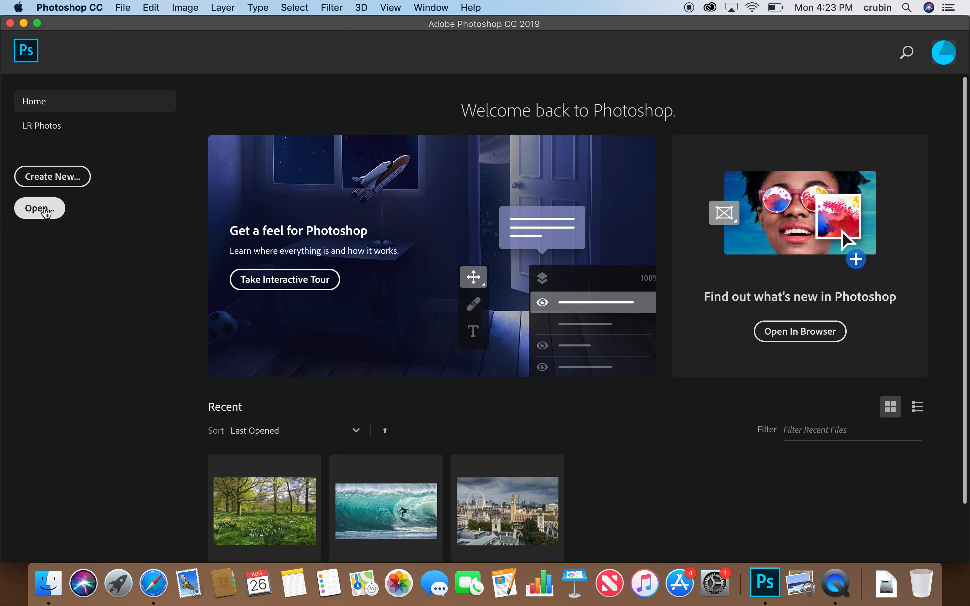
Step: Switch back to the tutorial document in Safari and follow the Step 1 download link to the surfer photo on Pixabay
click(154, 585)
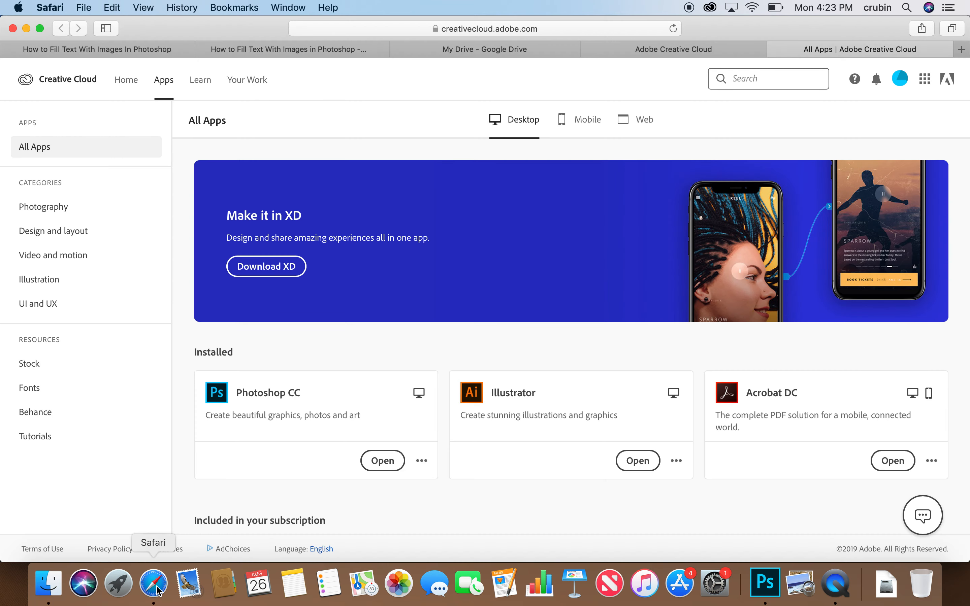
click(273, 56)
scroll(406, 328, down, 5)
scroll(405, 328, down, 2)
click(616, 403)
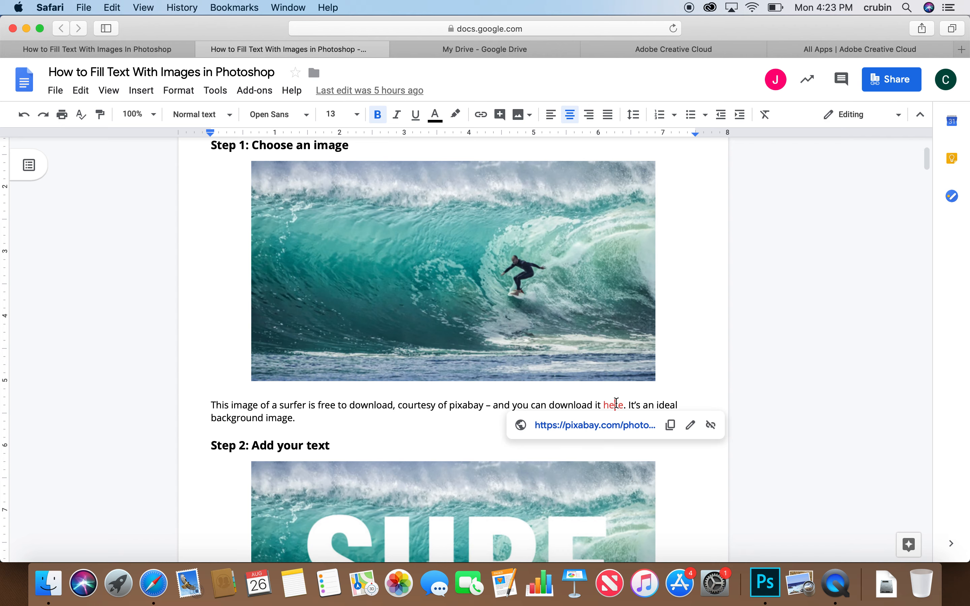
click(606, 422)
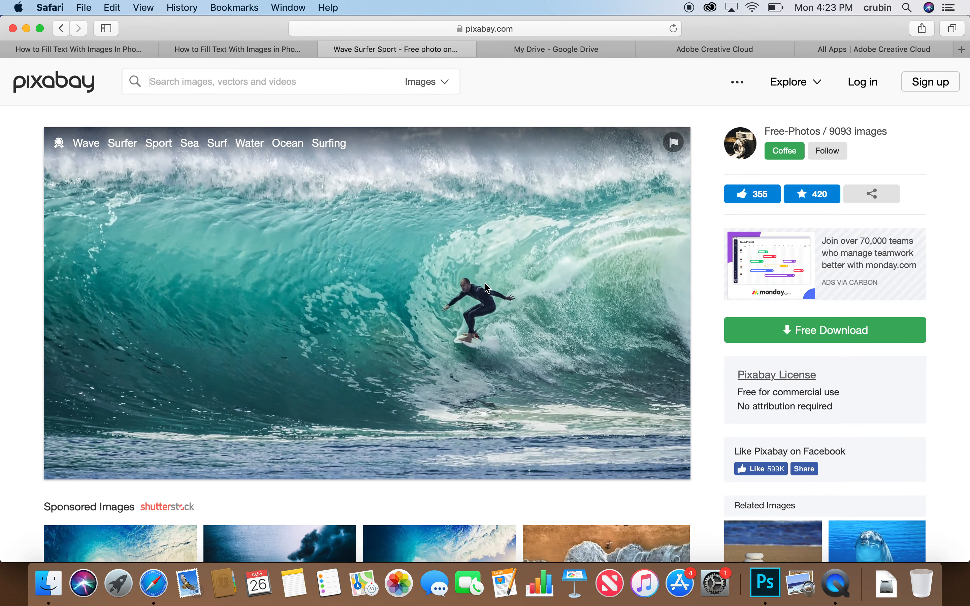
Step: Download the surfer photo as a 1920×1047 JPG, completing the traffic-lights captcha, and close the downloaded image's preview
click(785, 336)
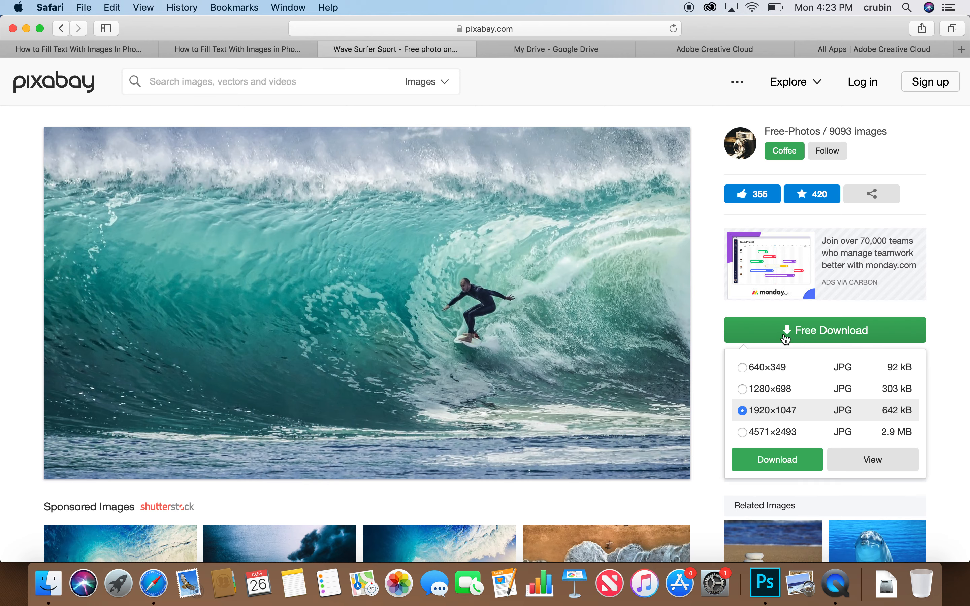
click(782, 457)
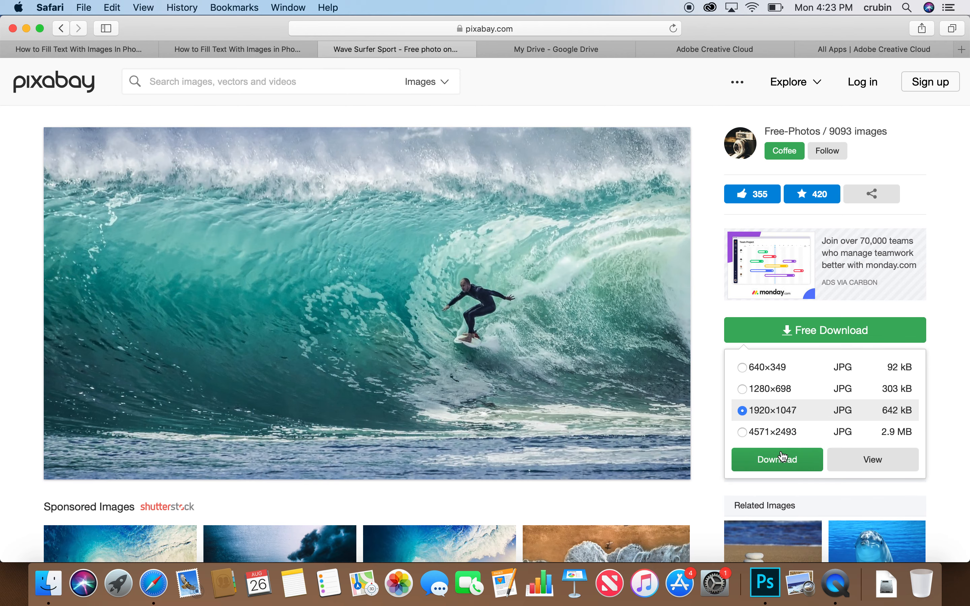
click(405, 331)
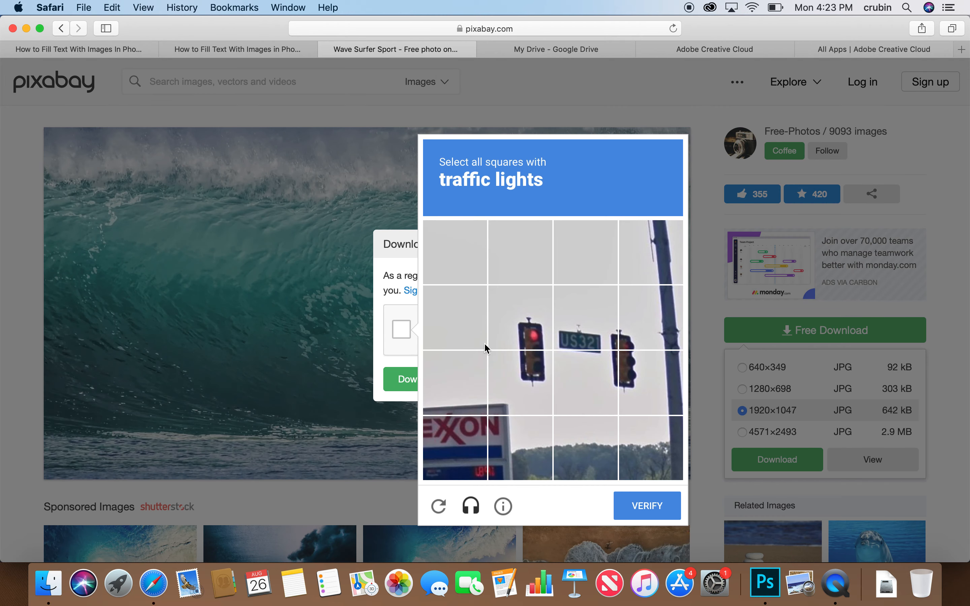
click(523, 338)
click(539, 369)
click(626, 339)
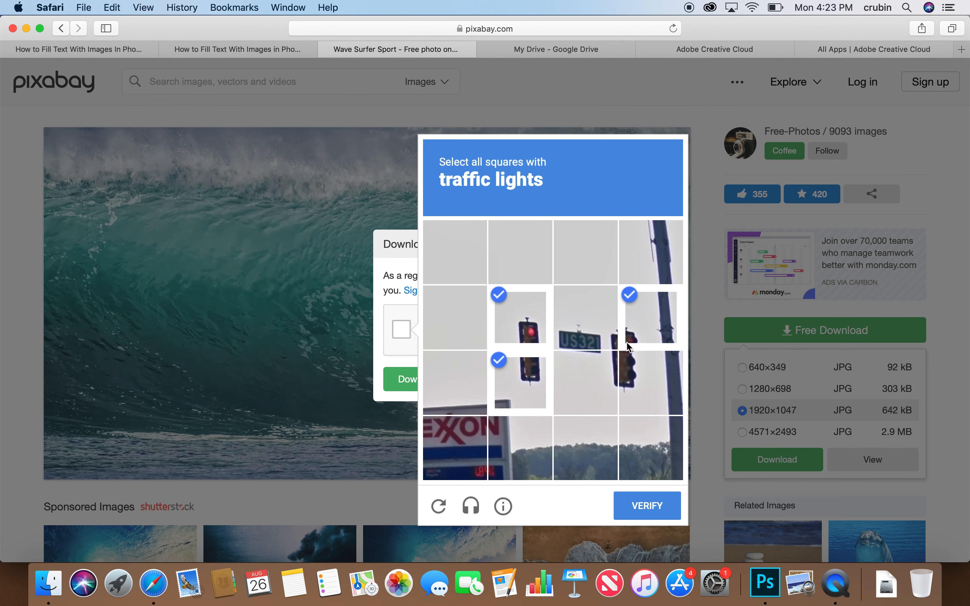
click(625, 370)
click(608, 370)
click(604, 341)
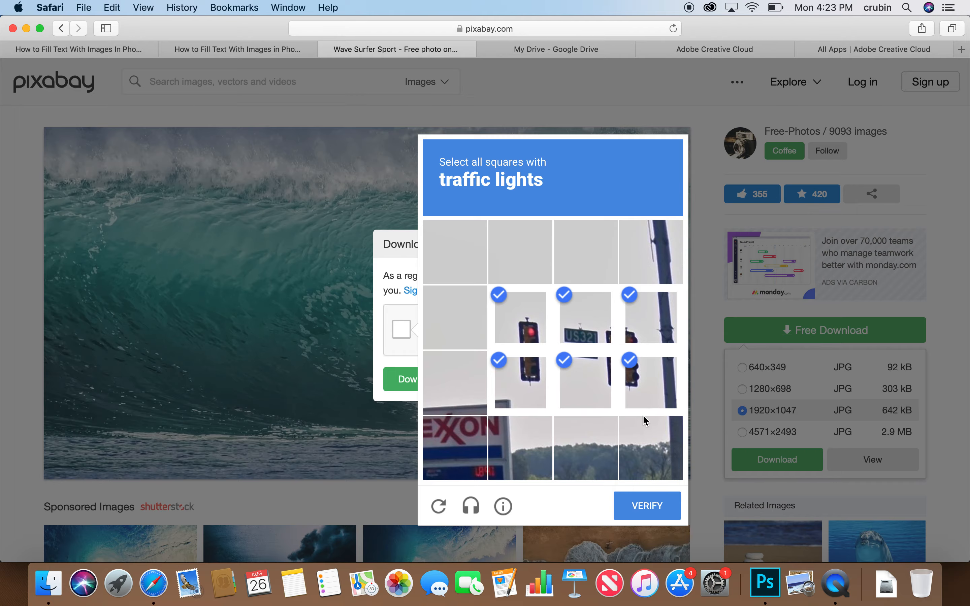
click(663, 506)
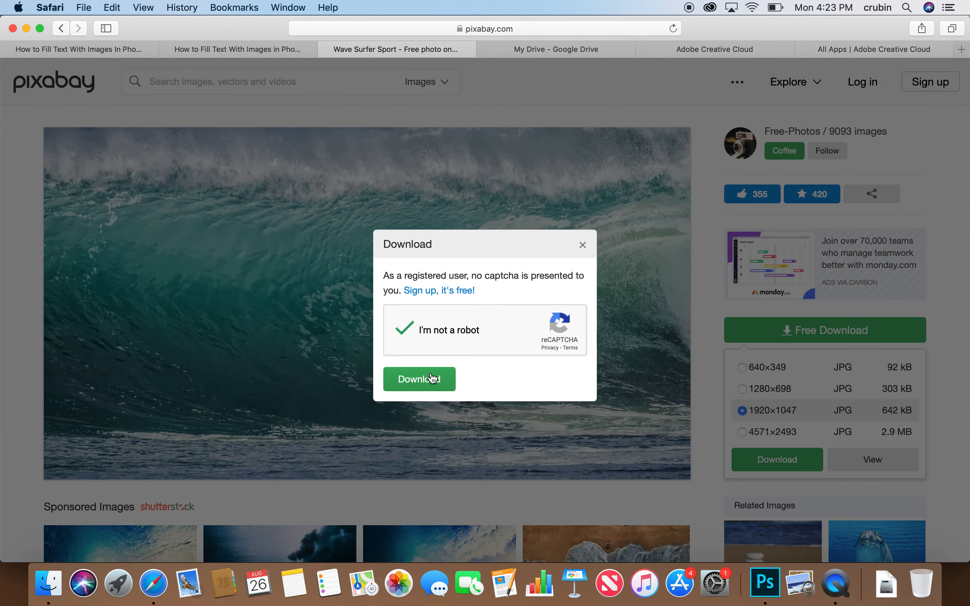
click(432, 379)
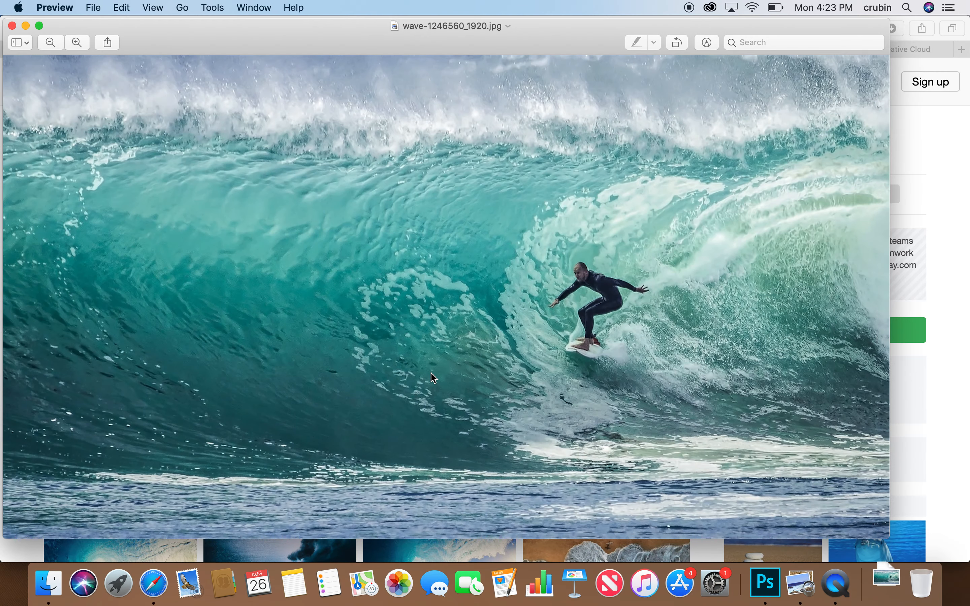
click(12, 26)
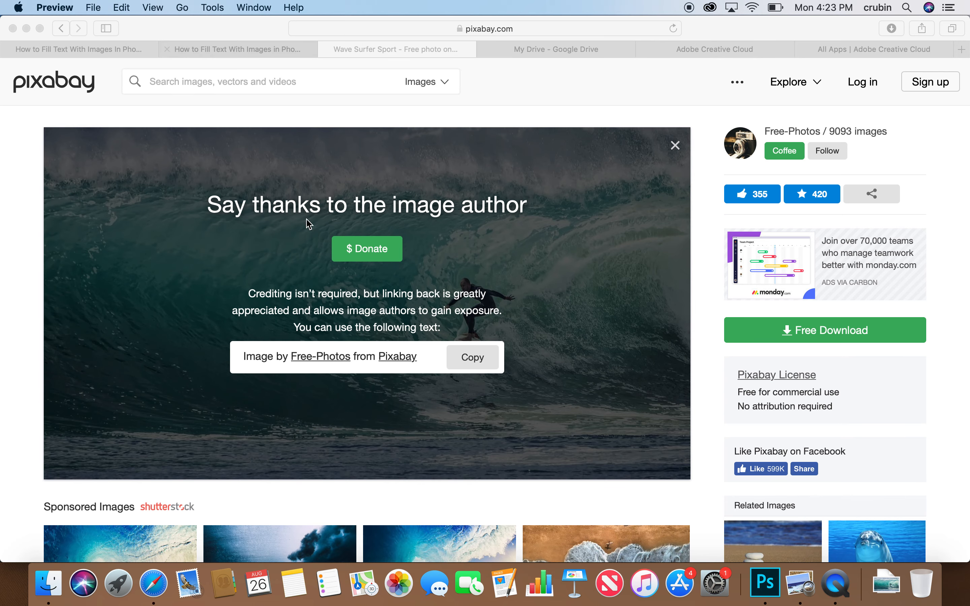
Step: Switch to Photoshop and open wave-1246560_1920.jpg from the Desktop
click(771, 591)
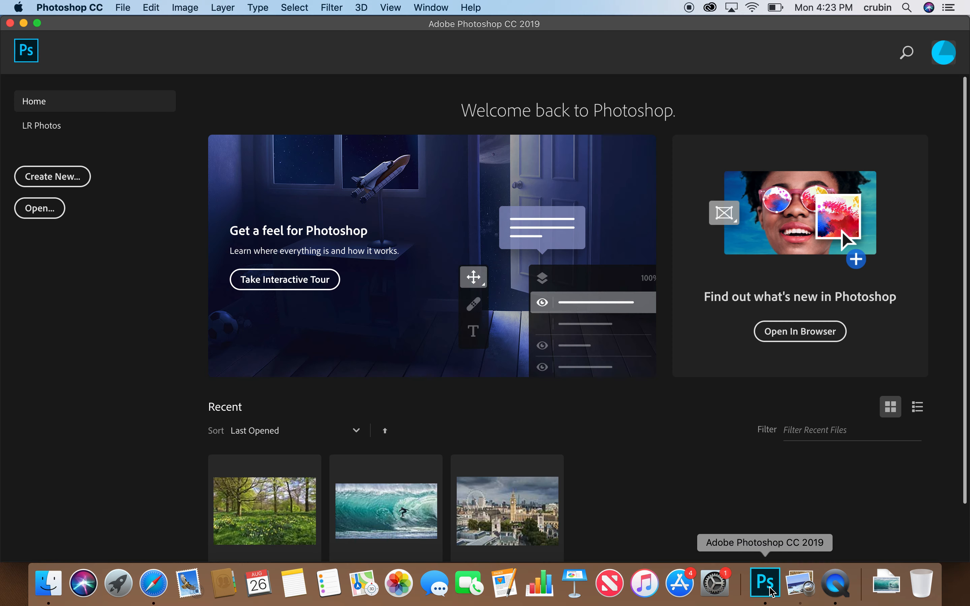
click(122, 6)
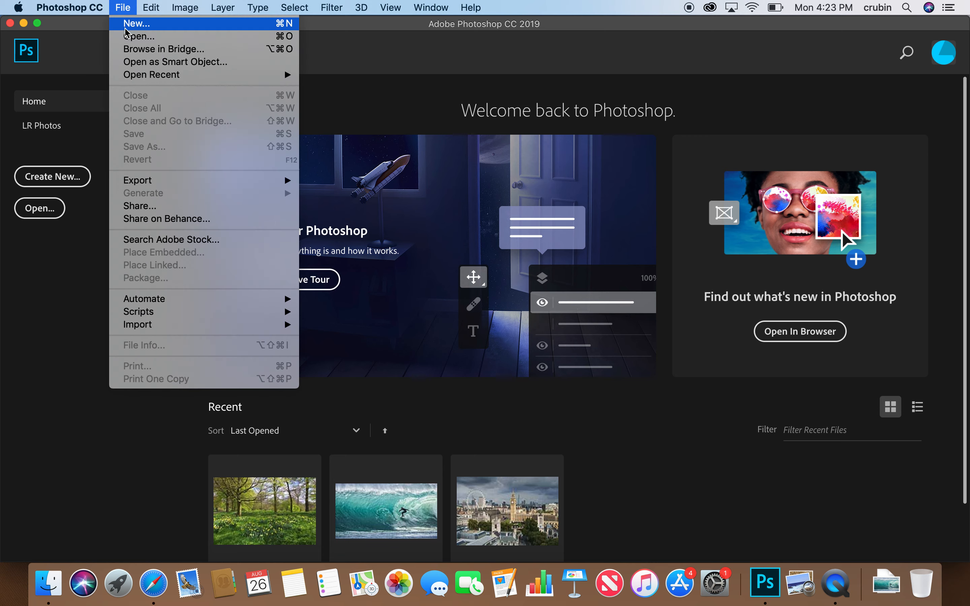
click(131, 38)
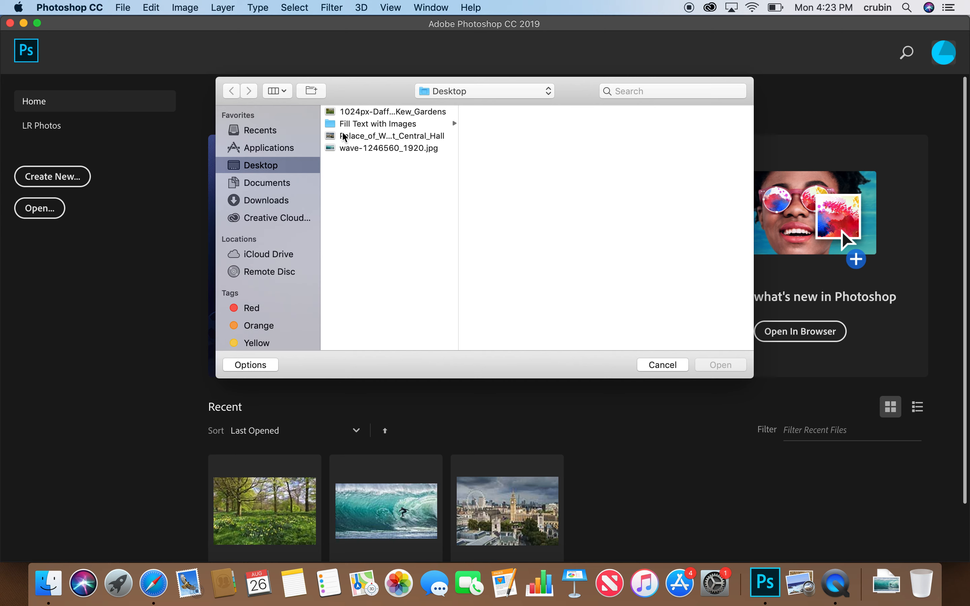
click(359, 149)
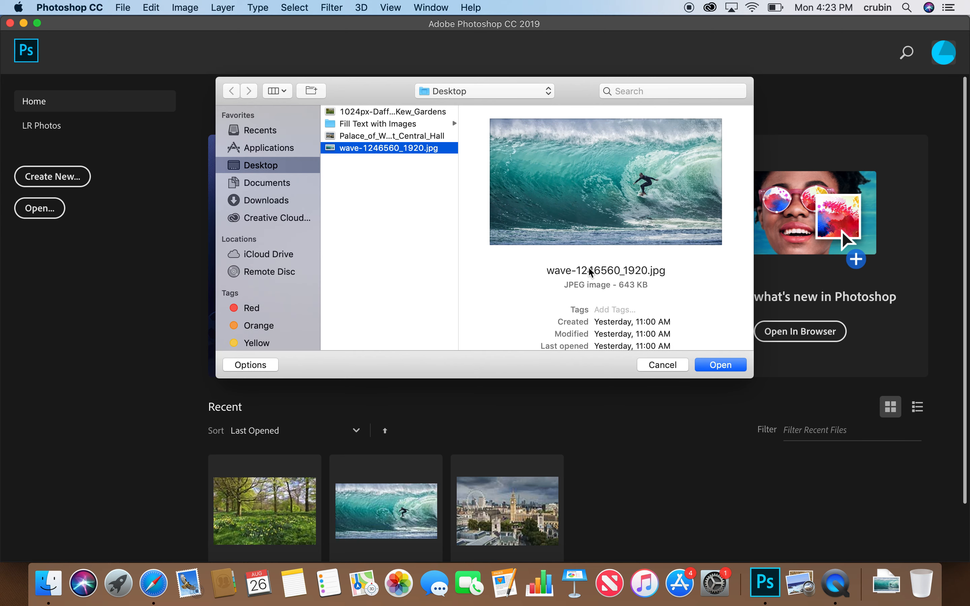
click(720, 370)
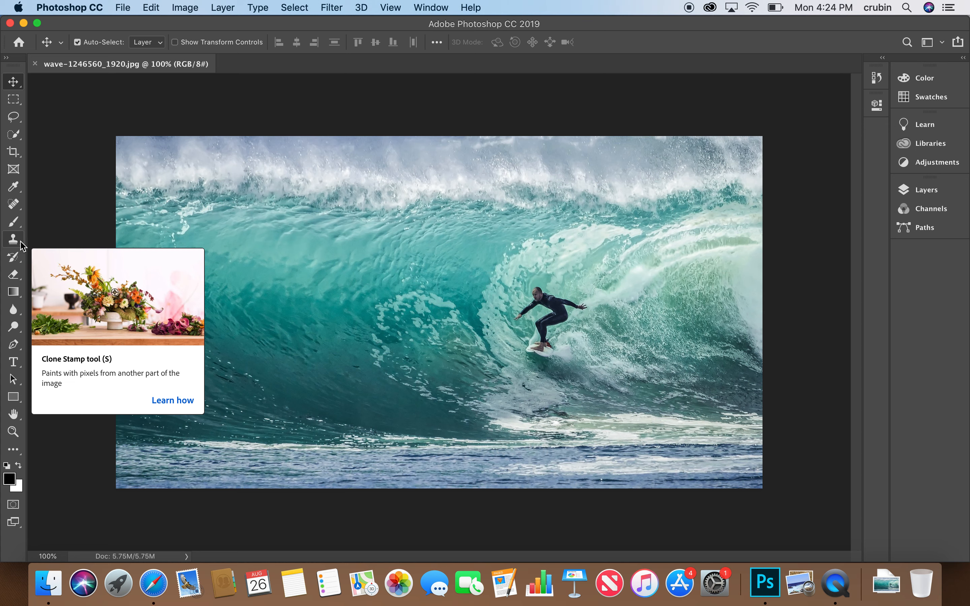
Step: Set the Type tool's font to Acumin Variable Concept in the Condensed UltraBlack style
click(16, 364)
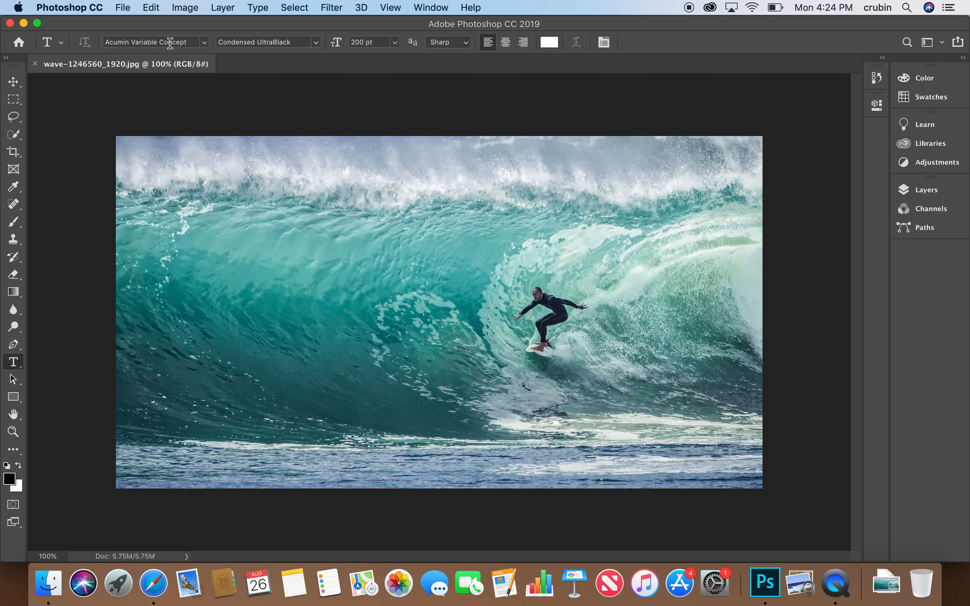
click(204, 43)
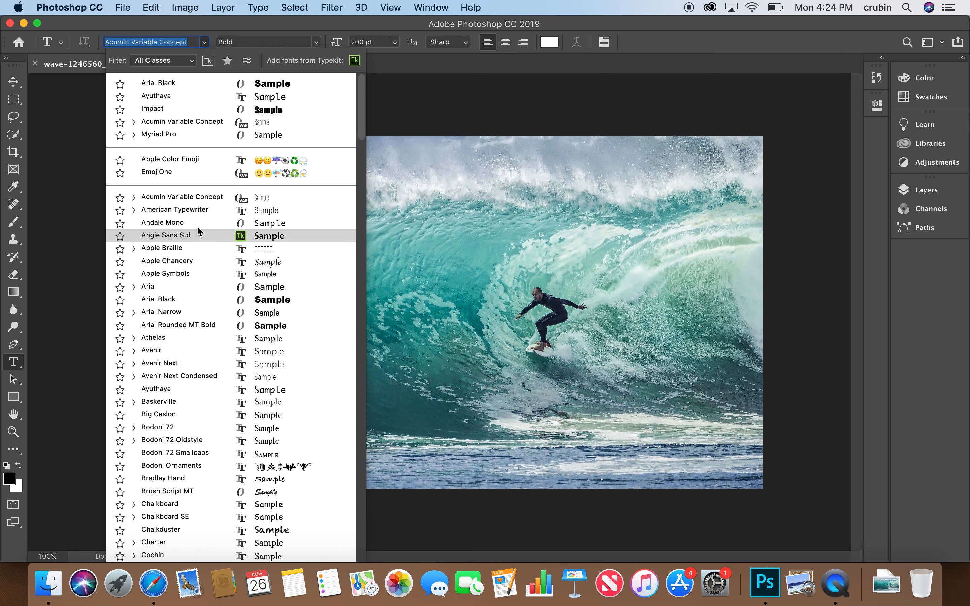
click(197, 200)
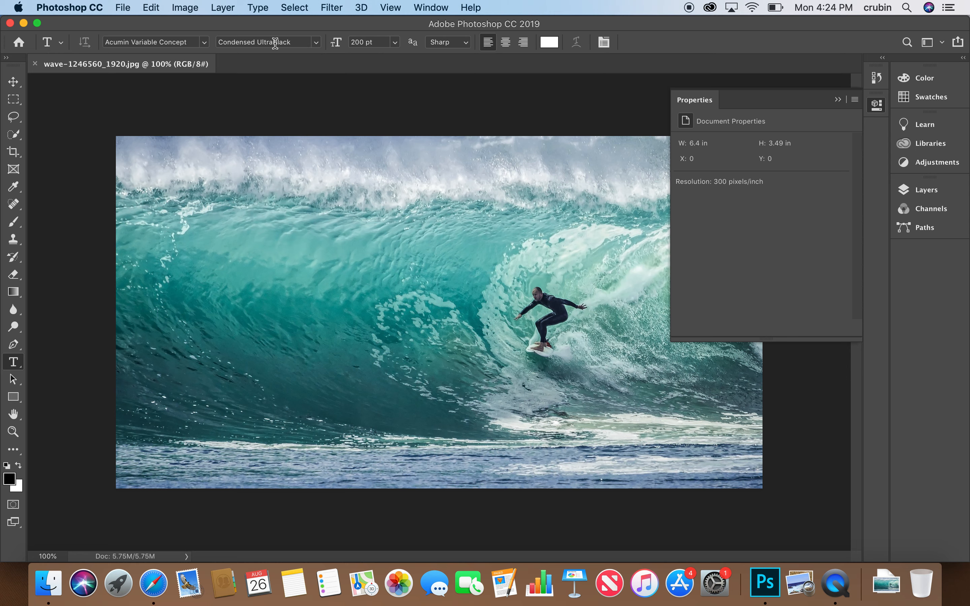
click(316, 42)
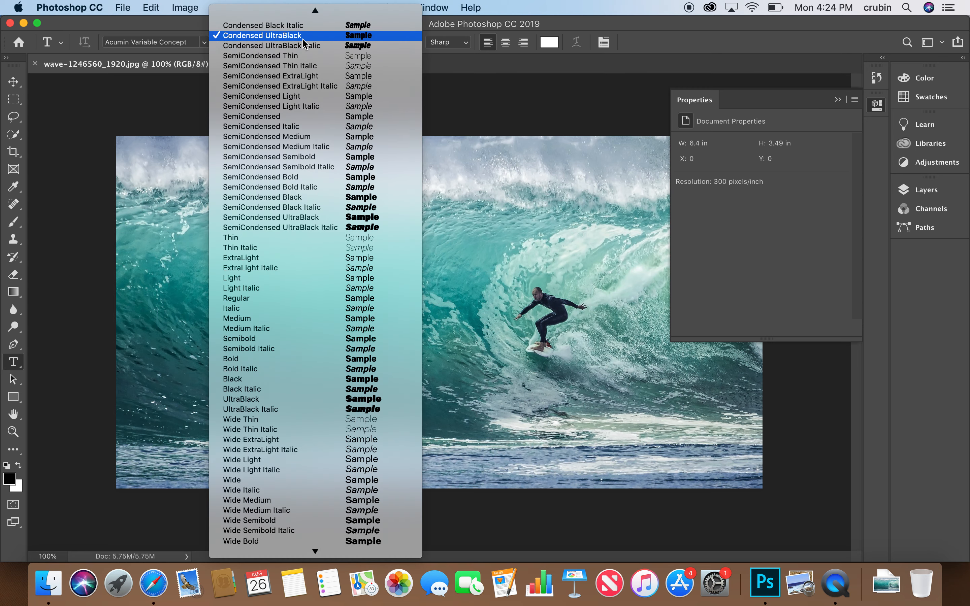
click(306, 37)
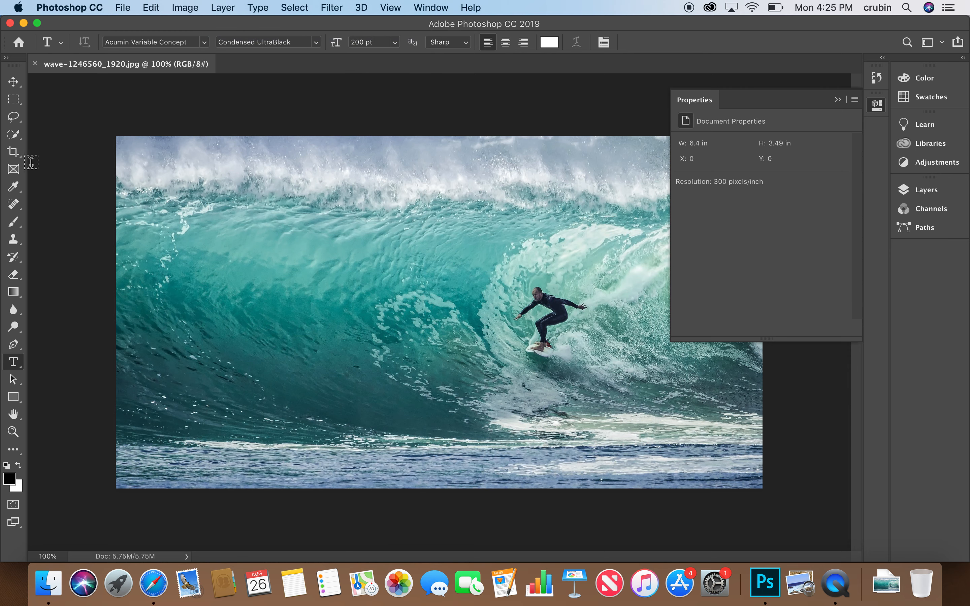
Step: Add the text SURF in capital letters over the surfer photo
click(167, 283)
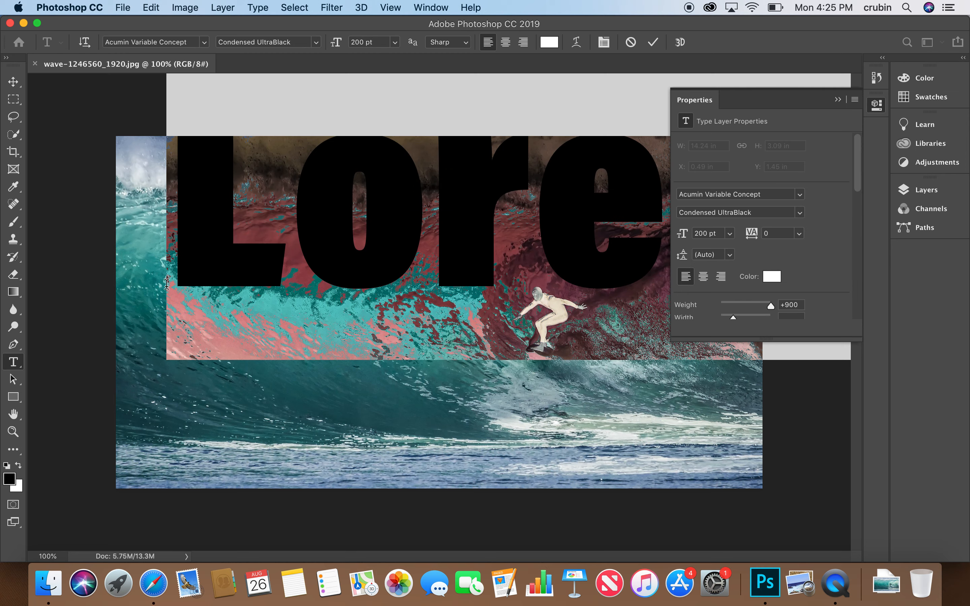
text(S)
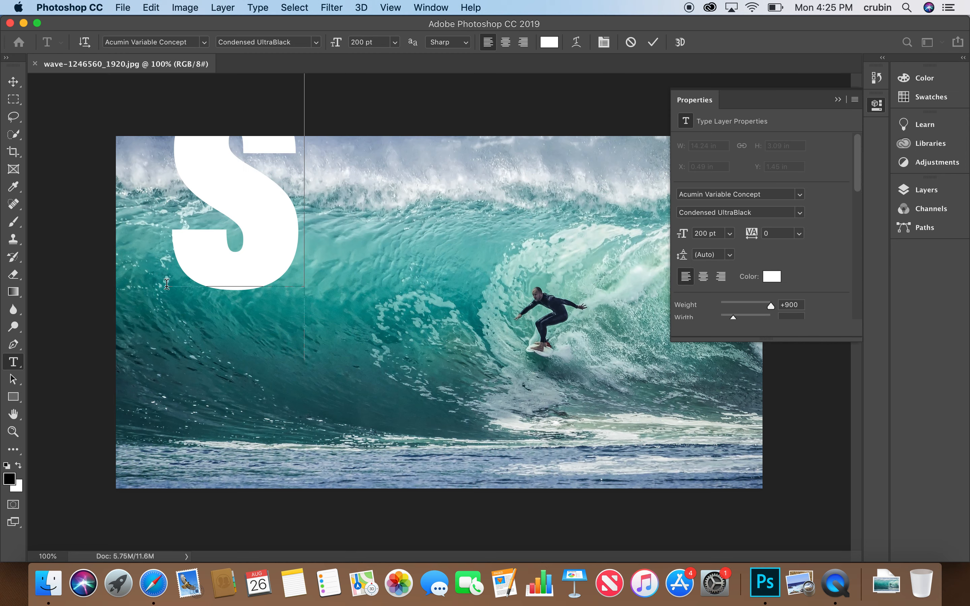
text(URF)
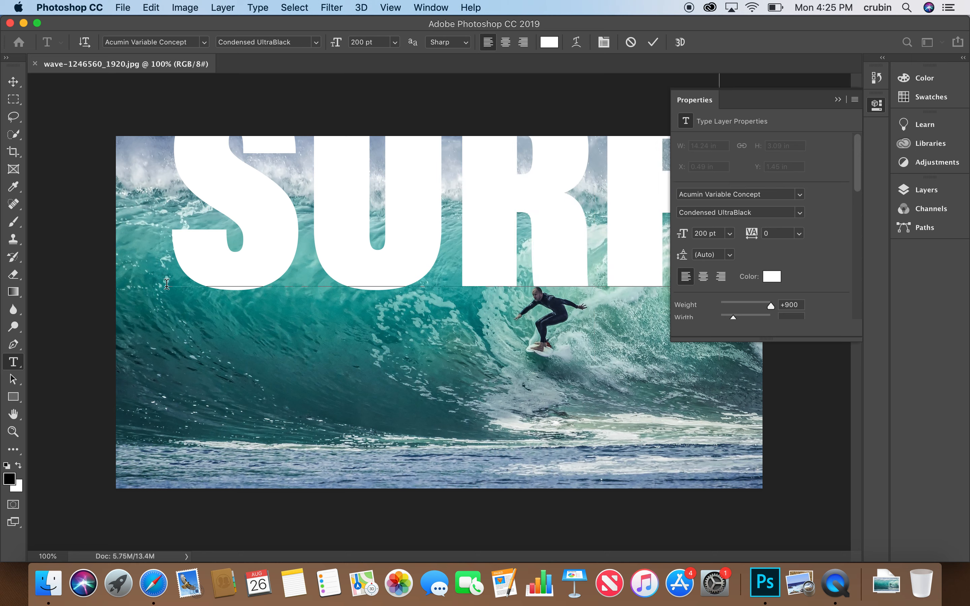
Step: Move the SURF text down to the centre of the photo and collapse the type layer properties
click(13, 82)
drag(338, 212, 340, 332)
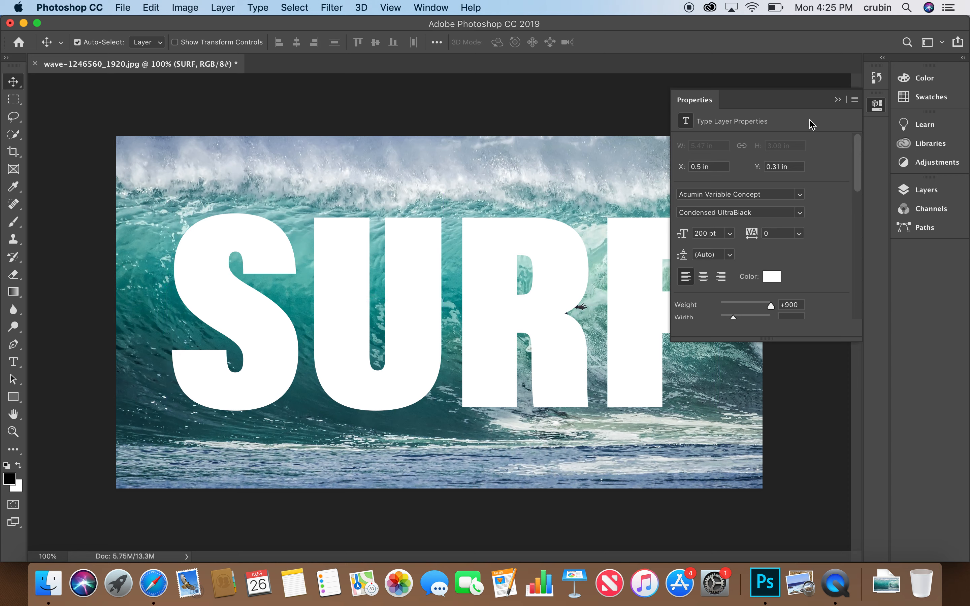
click(836, 100)
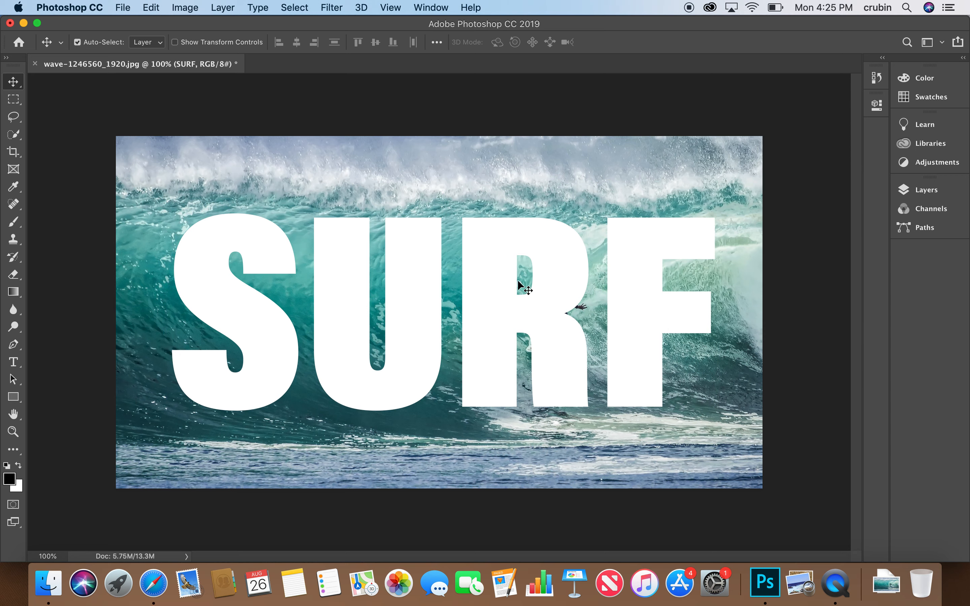
mouse_move(487, 297)
mouse_down()
mouse_move(476, 299)
mouse_move(489, 296)
mouse_up()
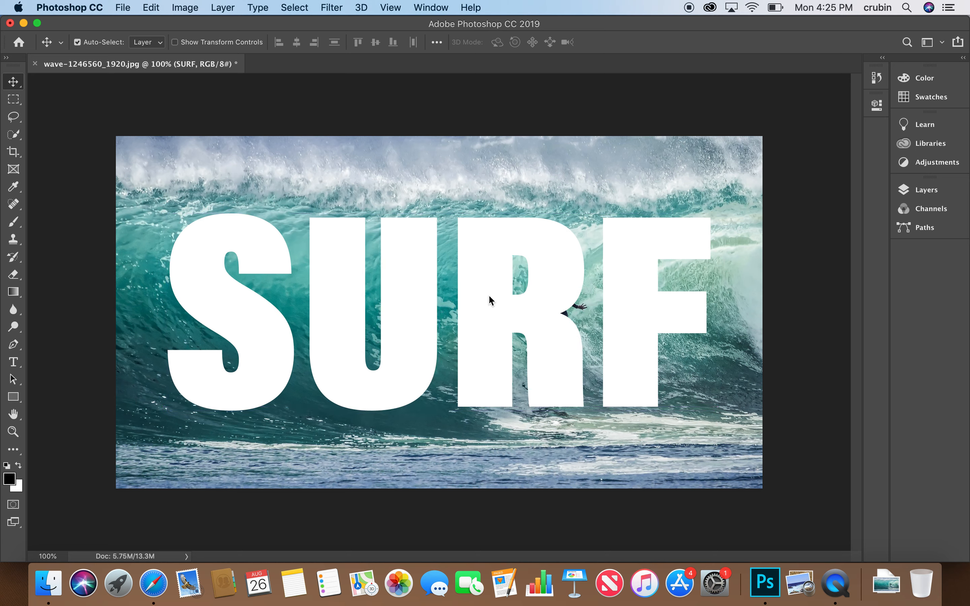
Step: Convert the locked Background into a regular layer named Background Copy
click(923, 190)
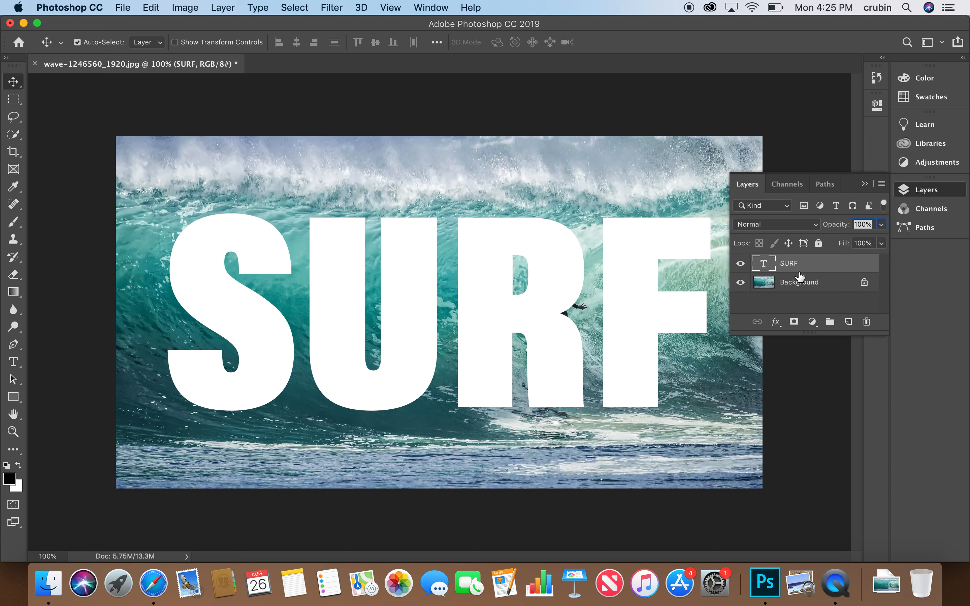
double_click(809, 287)
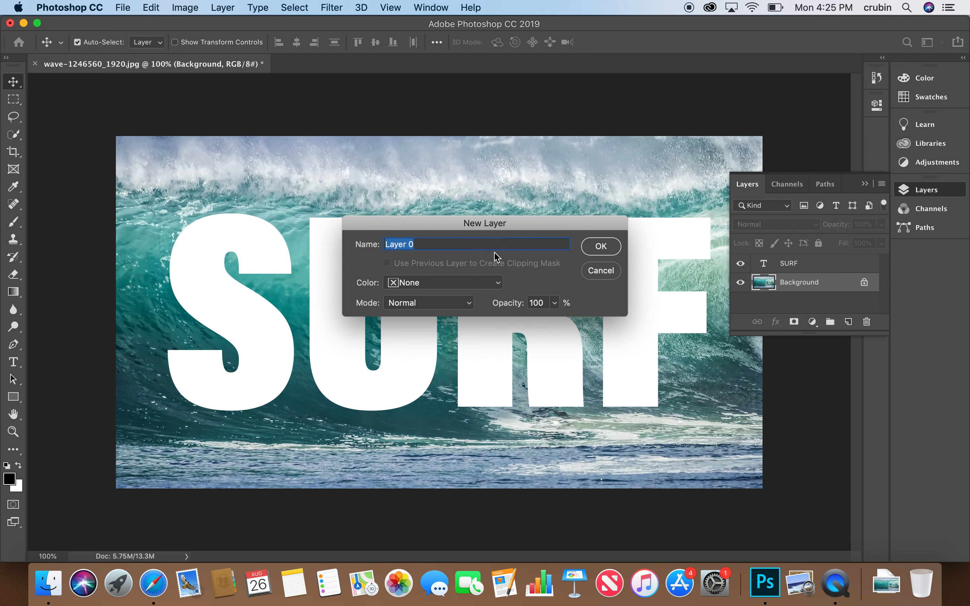
text(Background Copy)
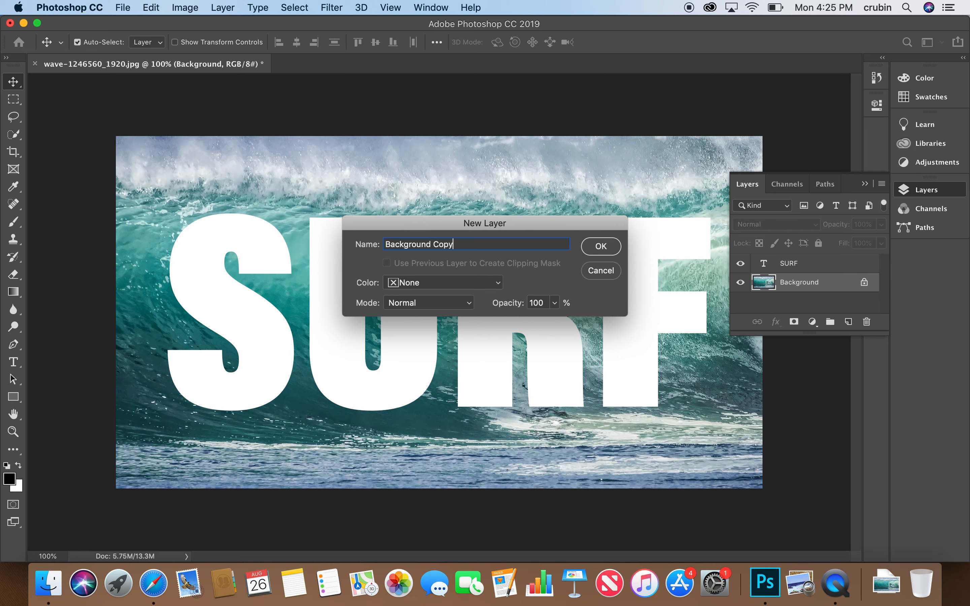
click(605, 246)
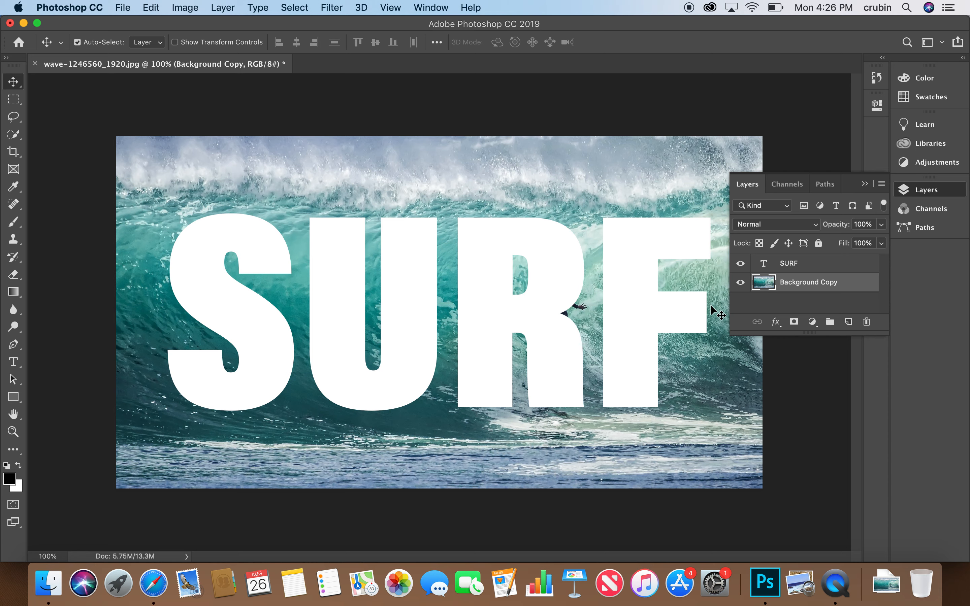
Step: Move the Background Copy layer above the SURF text layer and clip it to the text with a clipping mask
drag(784, 283, 780, 261)
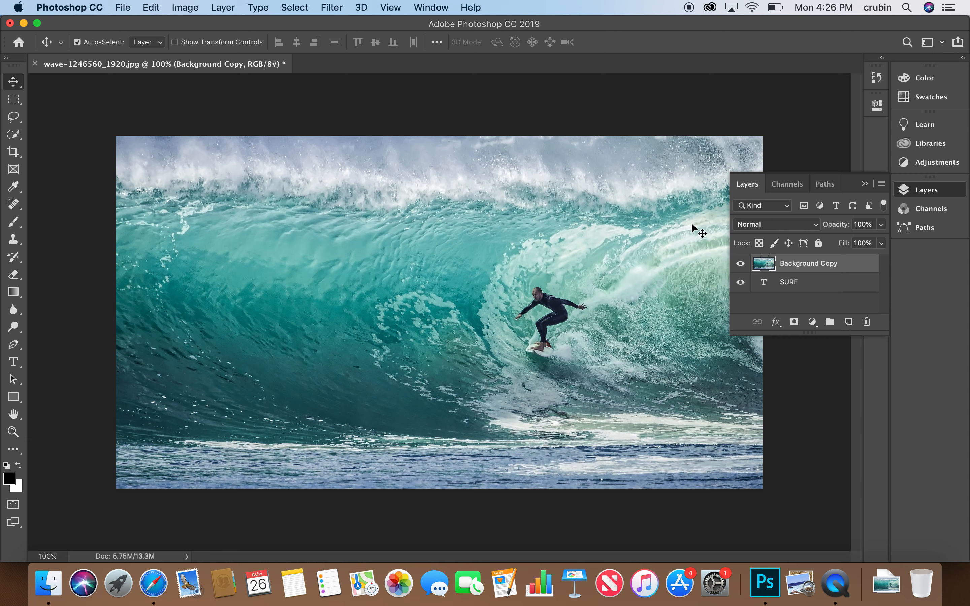
click(229, 6)
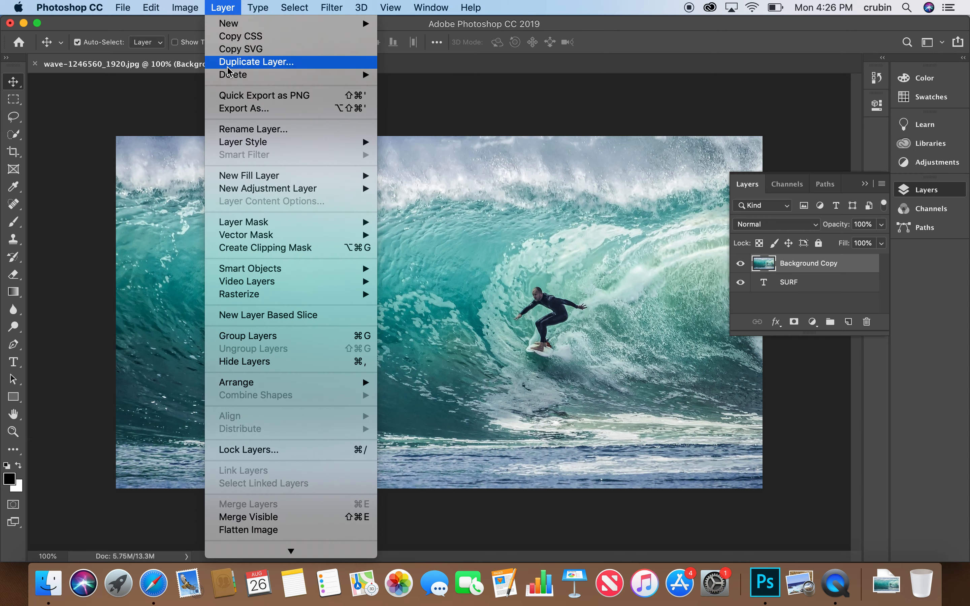
click(261, 249)
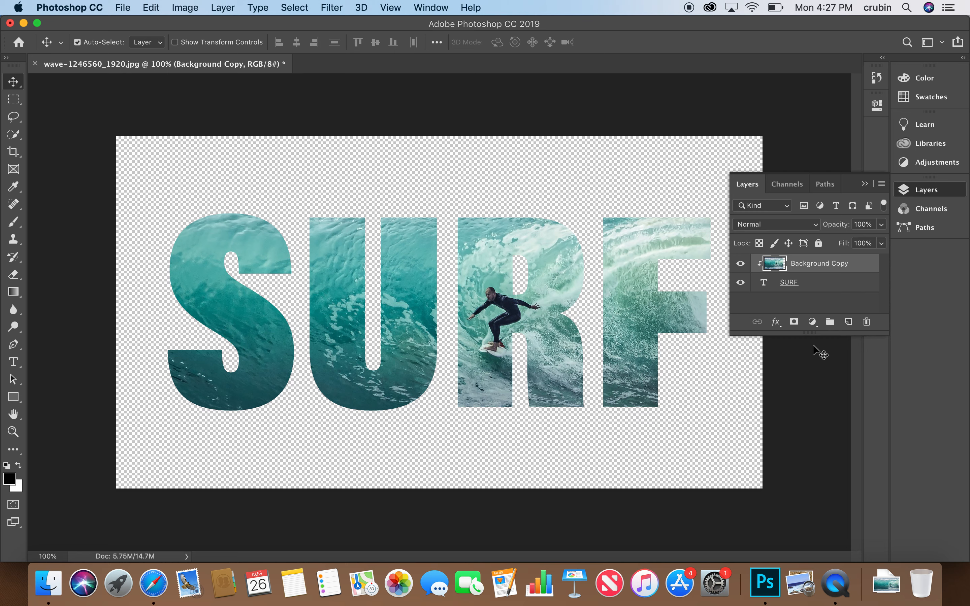
Step: Add a new blank layer and place it beneath the SURF text layer
click(848, 322)
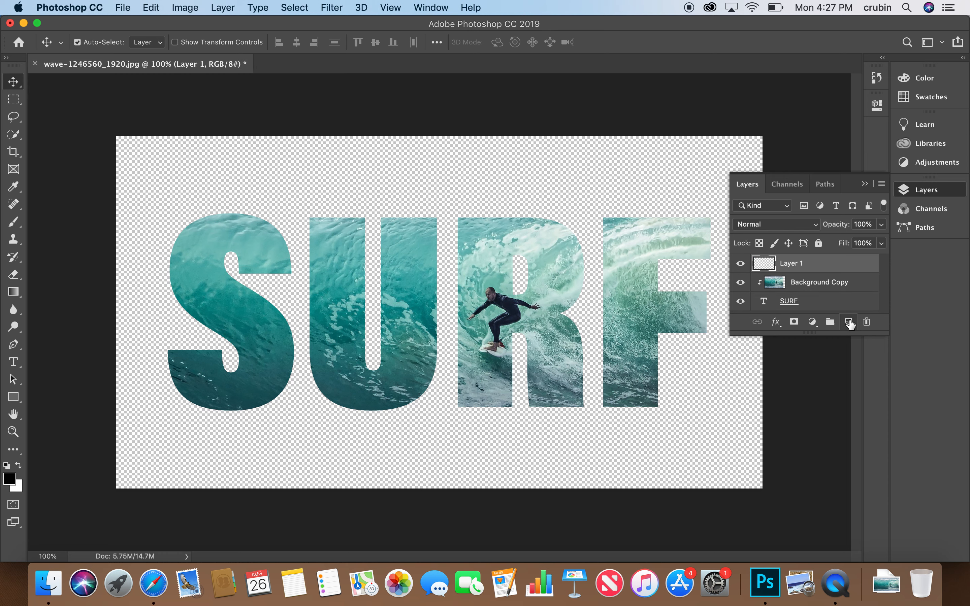
drag(795, 265, 797, 303)
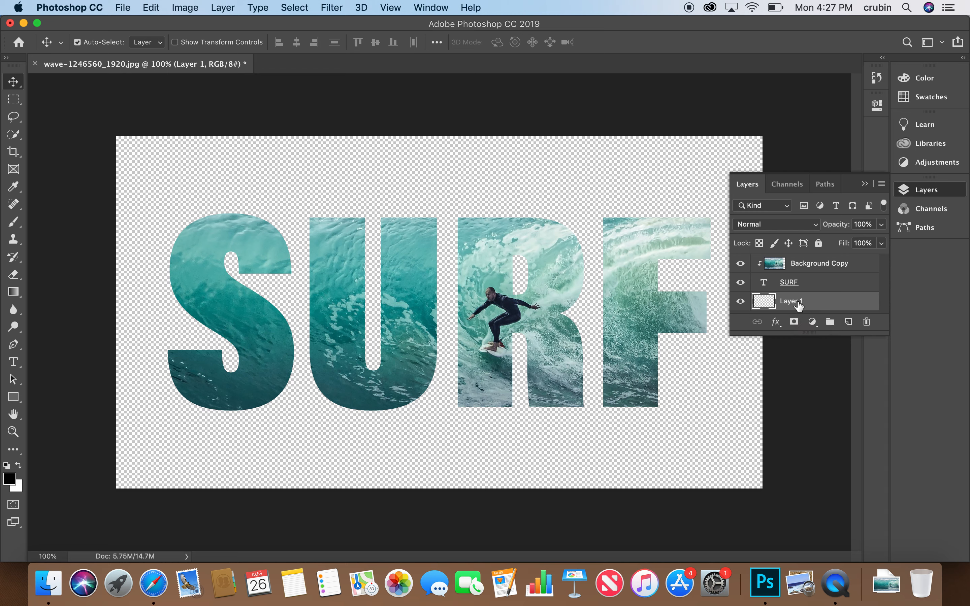
Step: Convert the blank Layer 1 beneath the SURF text into a white Background layer
click(189, 7)
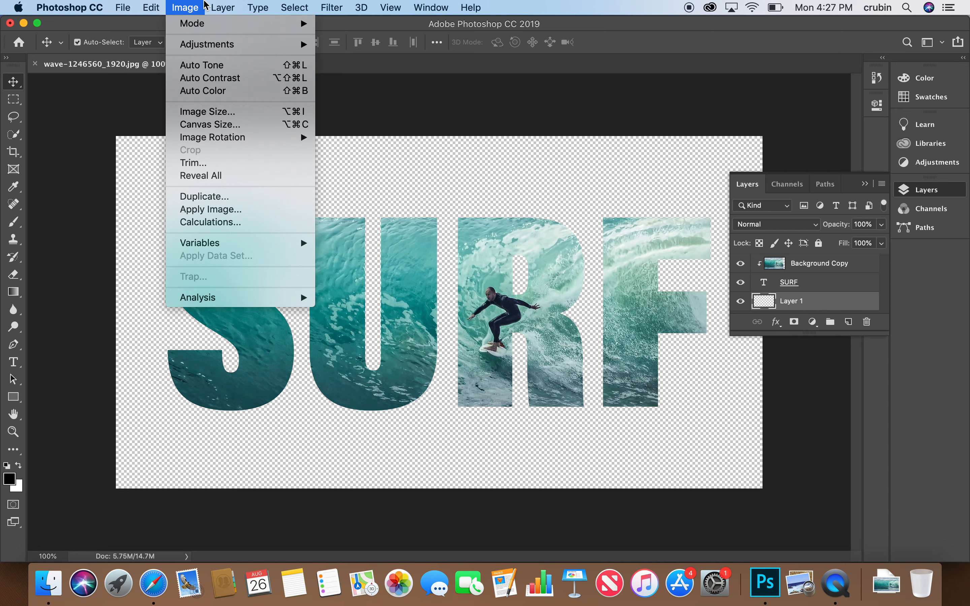
mouse_move(221, 7)
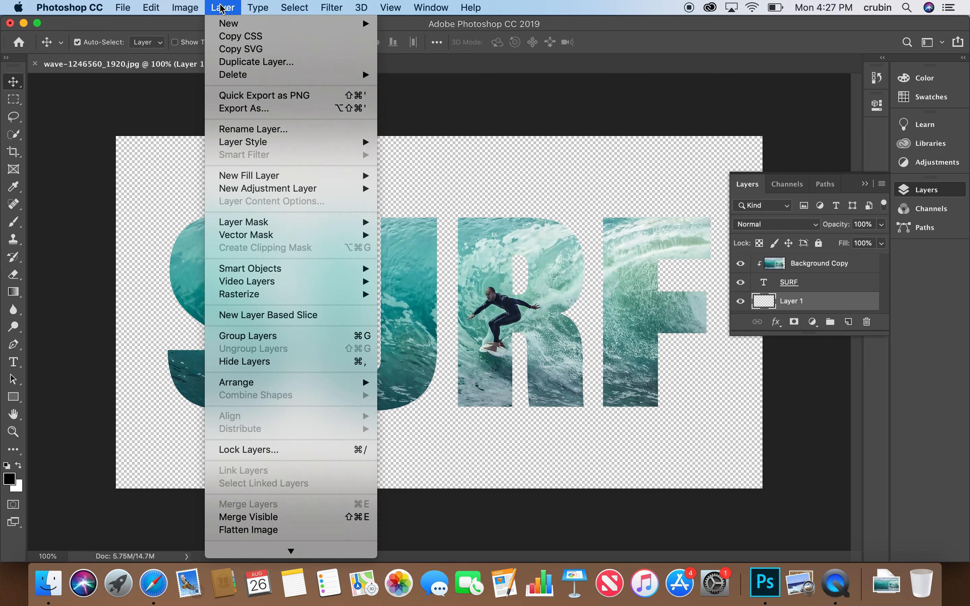
mouse_move(267, 26)
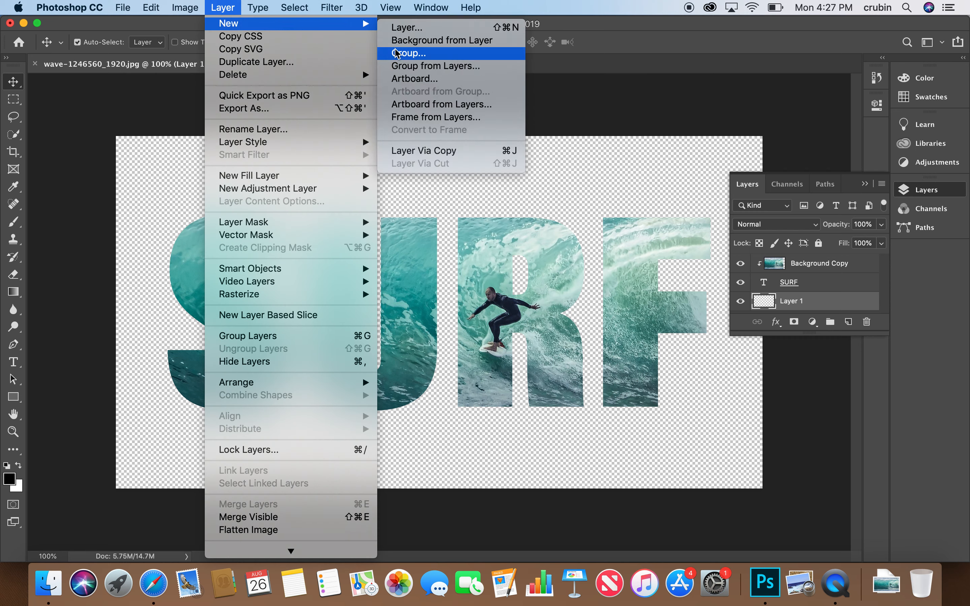
click(424, 44)
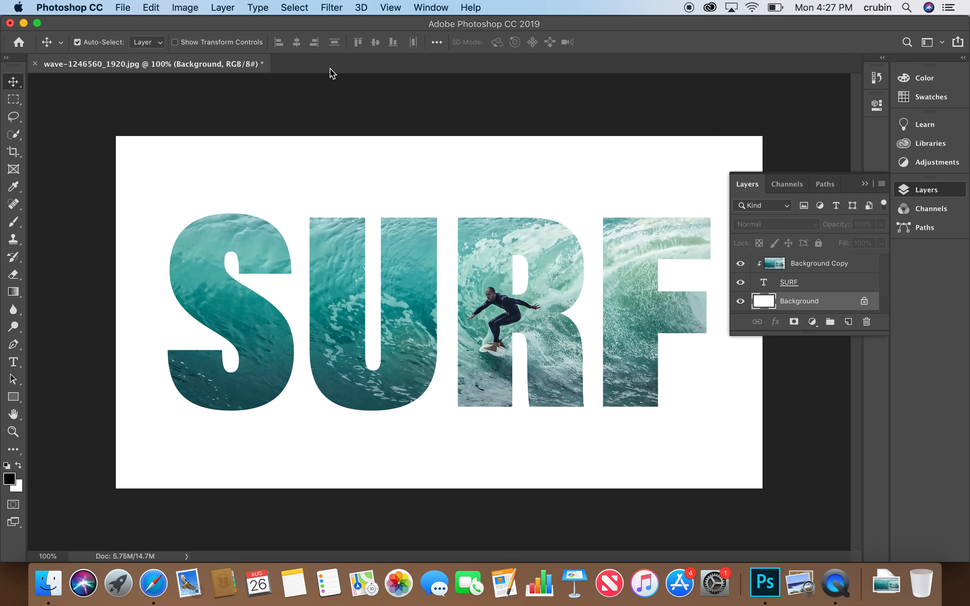
Step: Nudge the clipped Background Copy photo slightly left so the surfer sits further over the letter R
click(812, 273)
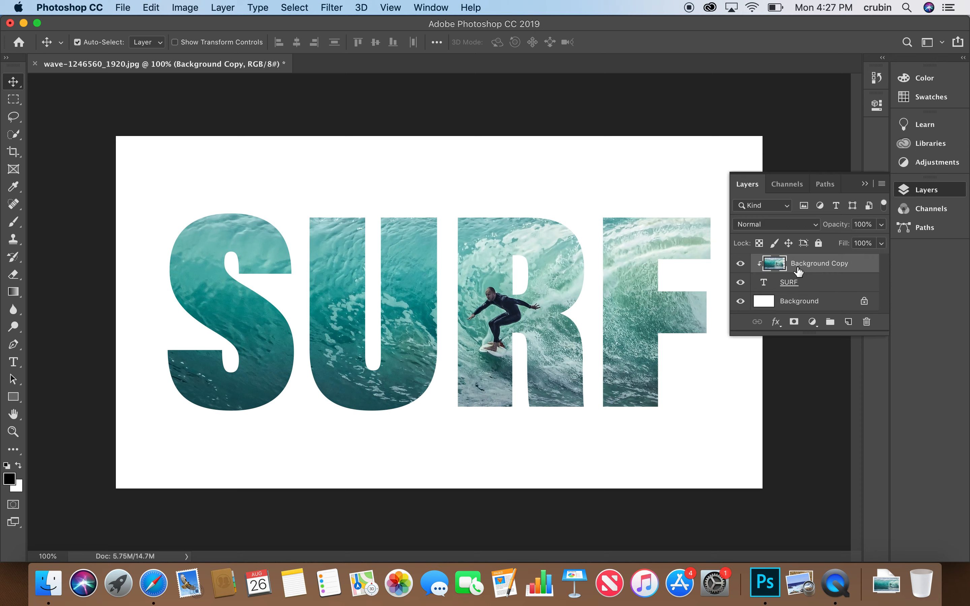
key(Left)
key(Left)
key(Left)
key(Left)
key(Left)
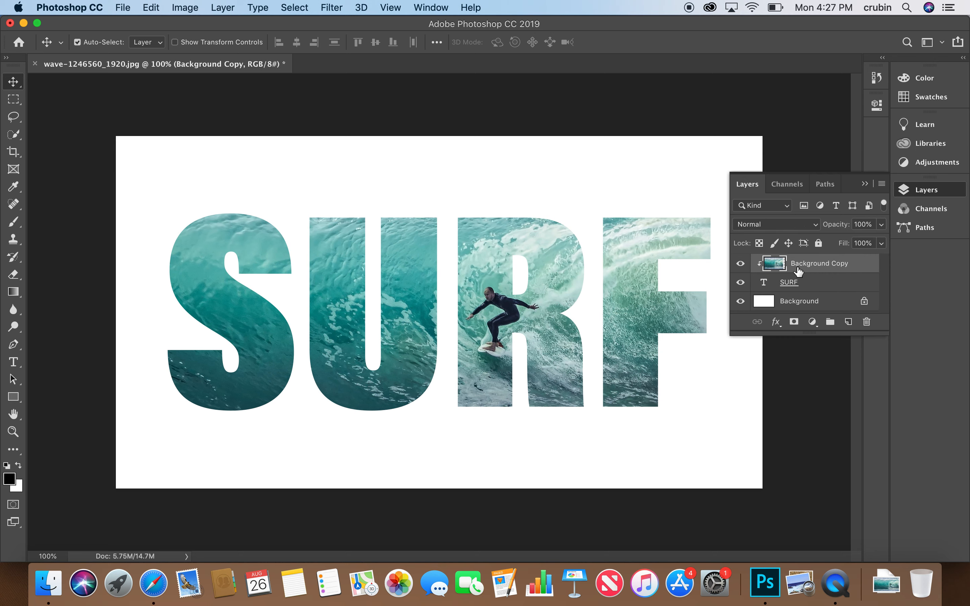
key(Left)
key(Left)
key(Left)
key(Left)
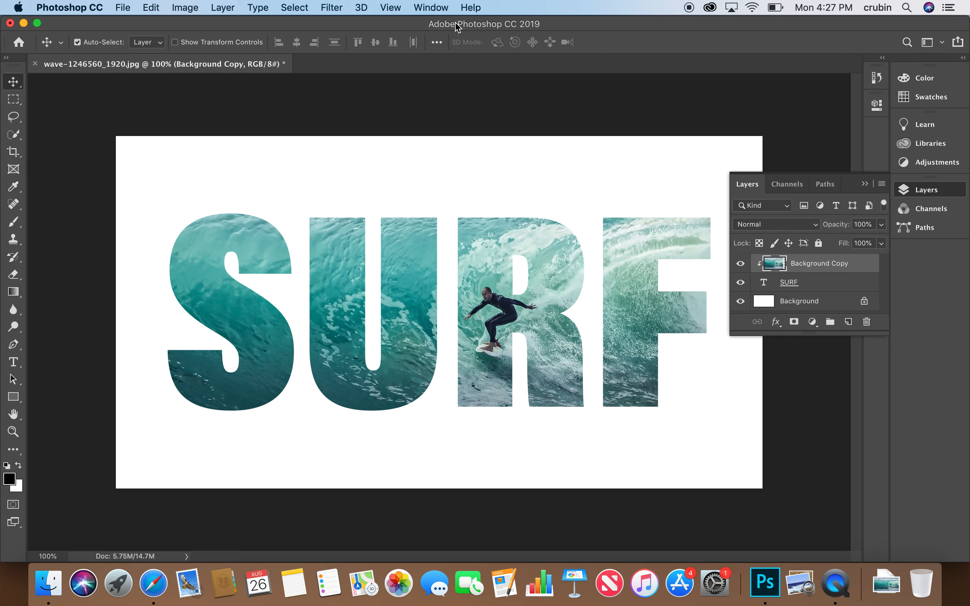
Step: Save the document to the Desktop in Photoshop format with layers, naming it with the student's name plus _Surf and keeping Maximize Compatibility on
click(120, 7)
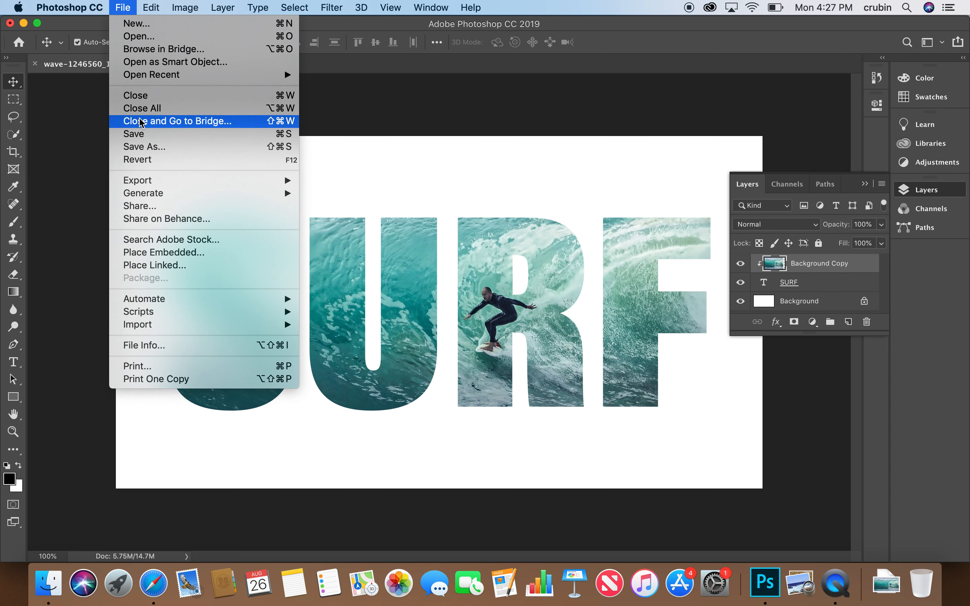
click(149, 148)
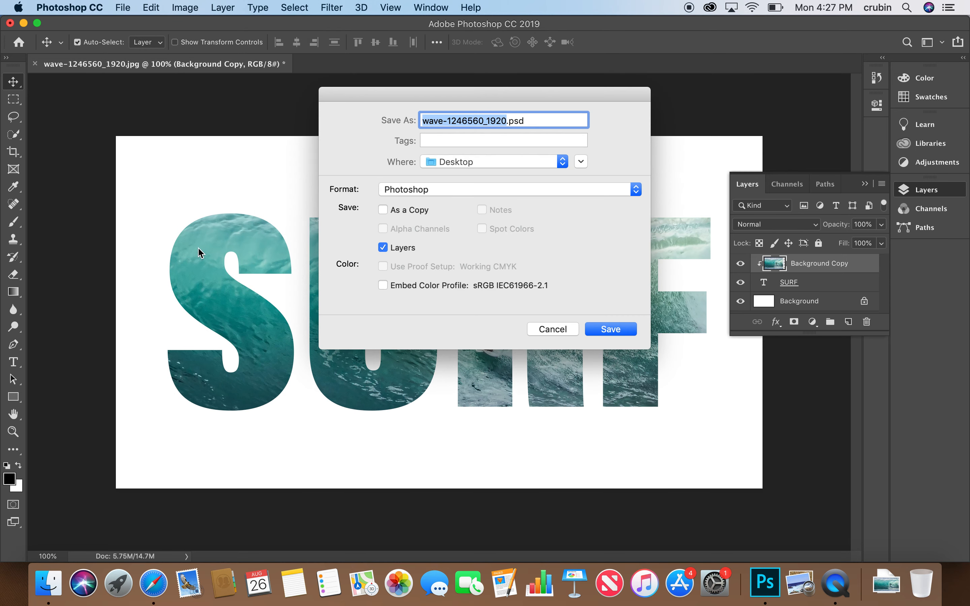
text(Surf)
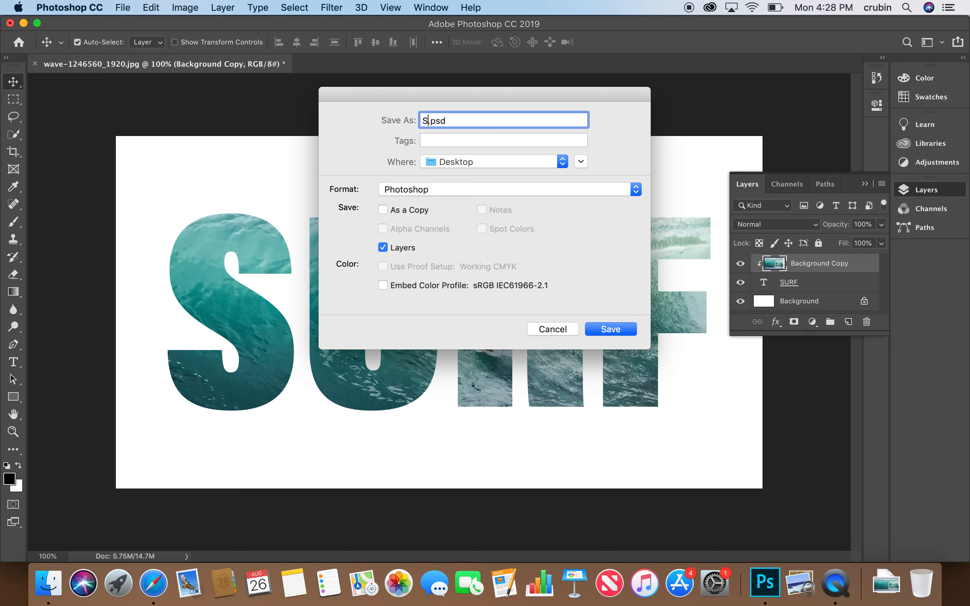
click(423, 120)
text(Rubin.C_Surf)
click(616, 330)
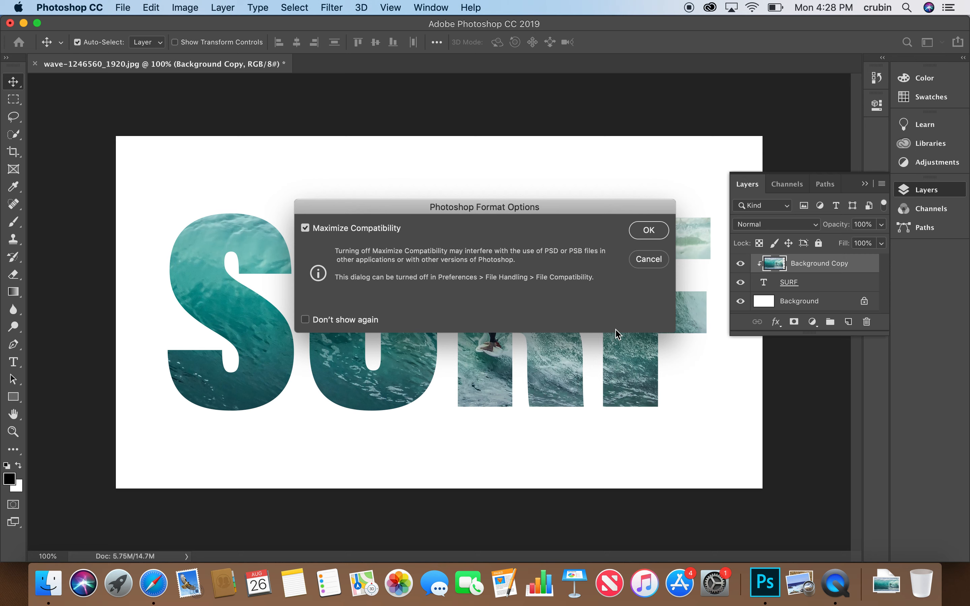
click(648, 231)
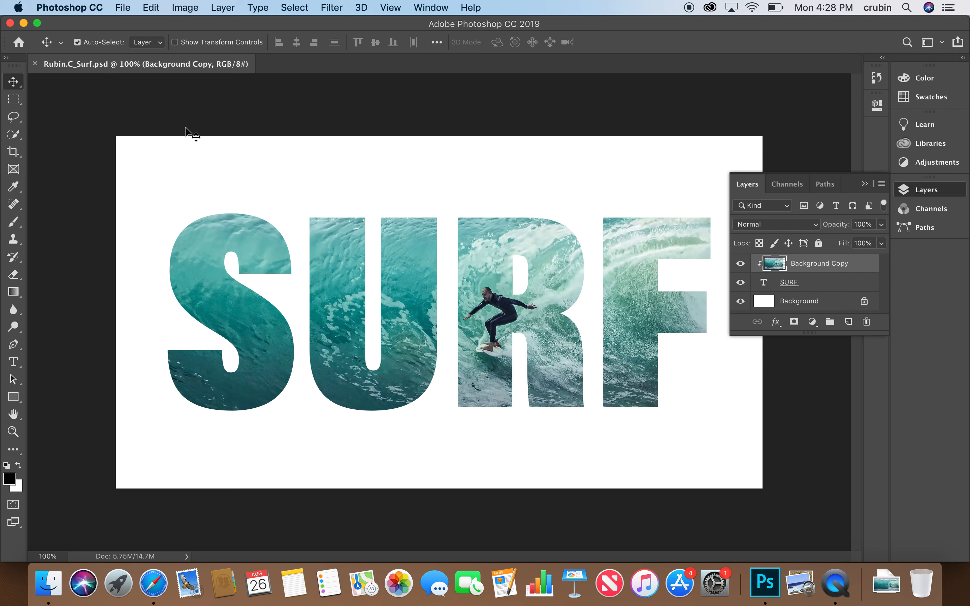
Step: Open the 1024px-Daffodils_in_Kew_Gardens image from the Desktop
click(122, 8)
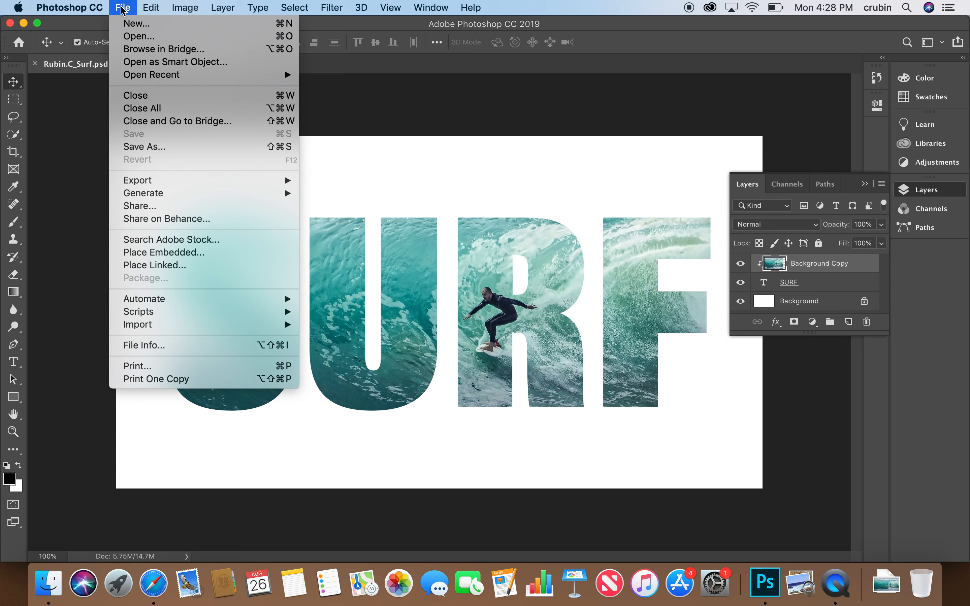
click(130, 42)
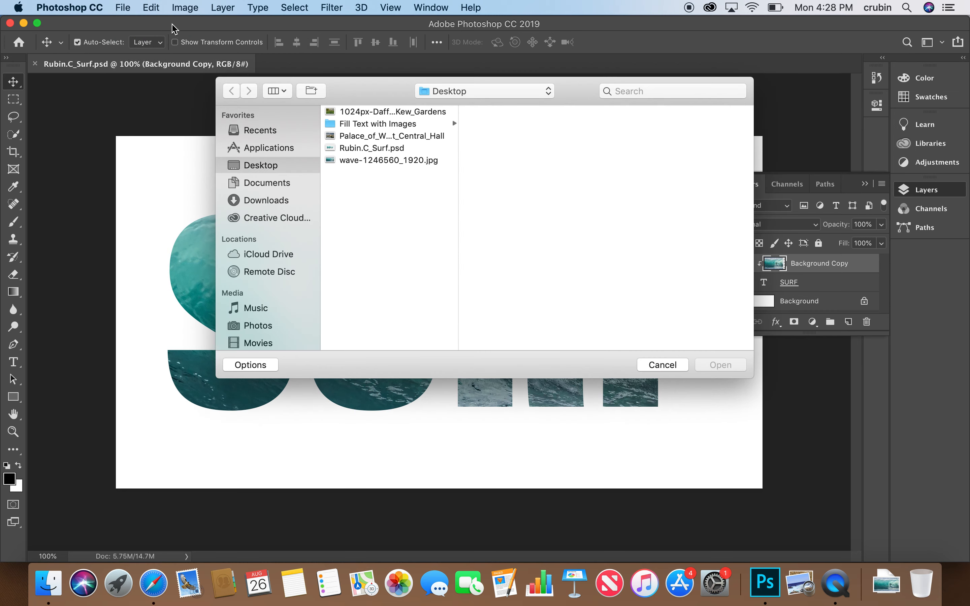
click(373, 112)
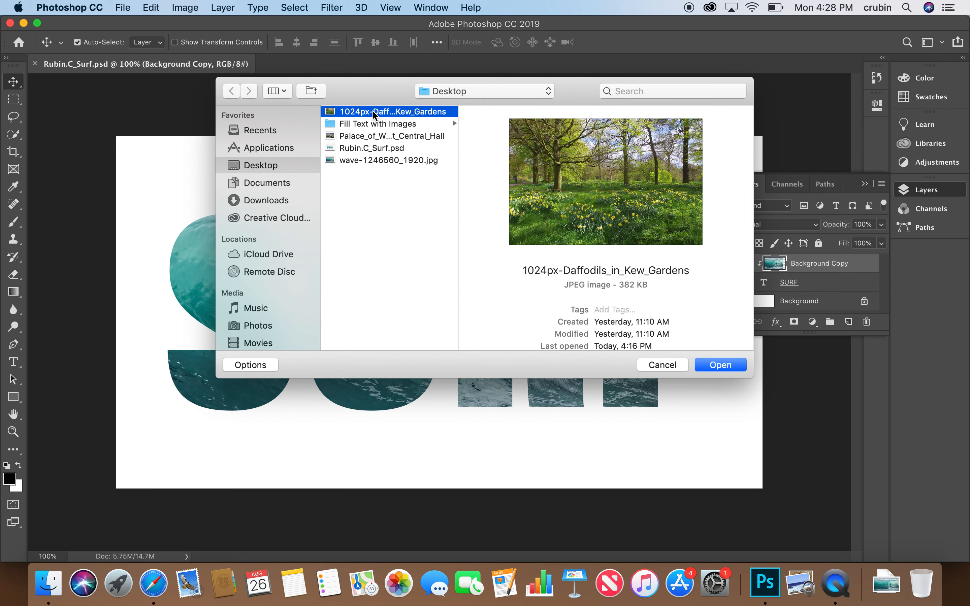
click(715, 366)
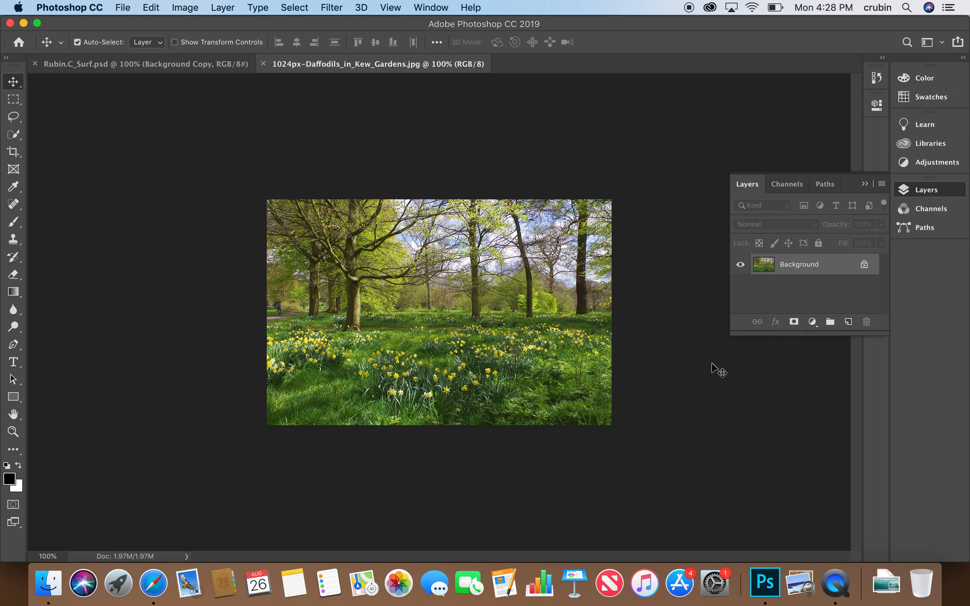
Step: Activate the horizontal Type tool and set its font to Impact Regular
key(super+equal)
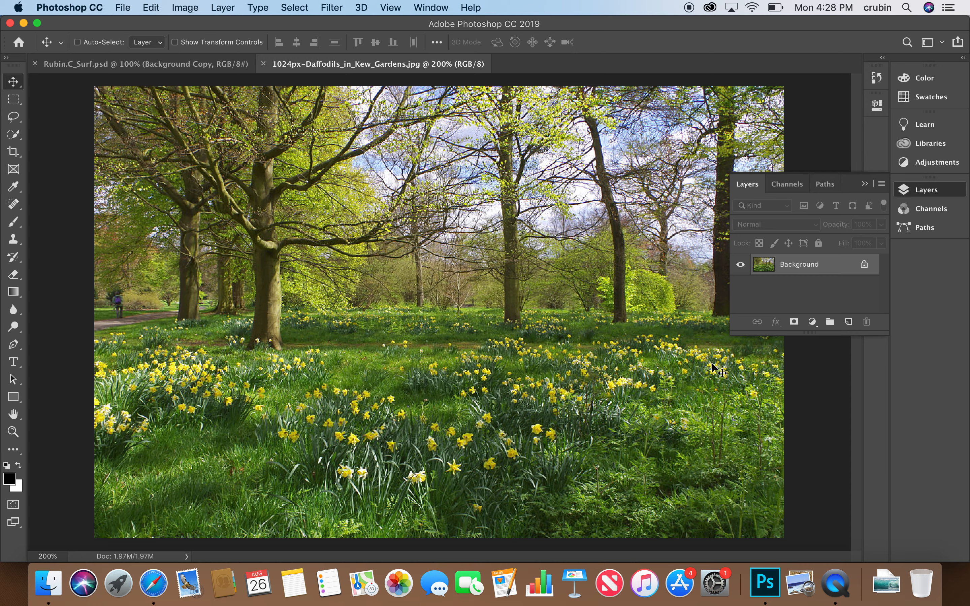
key(super)
click(15, 362)
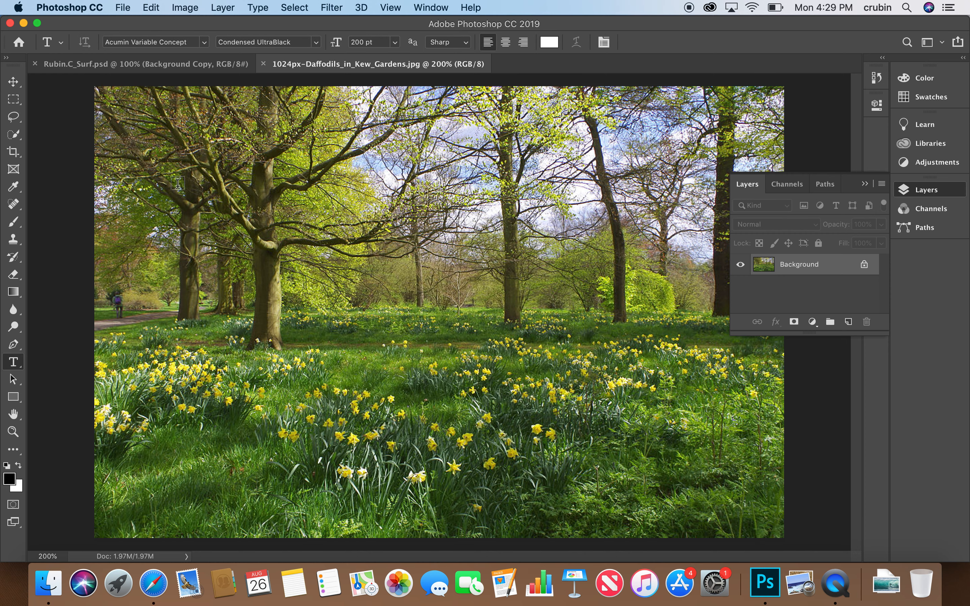
click(203, 41)
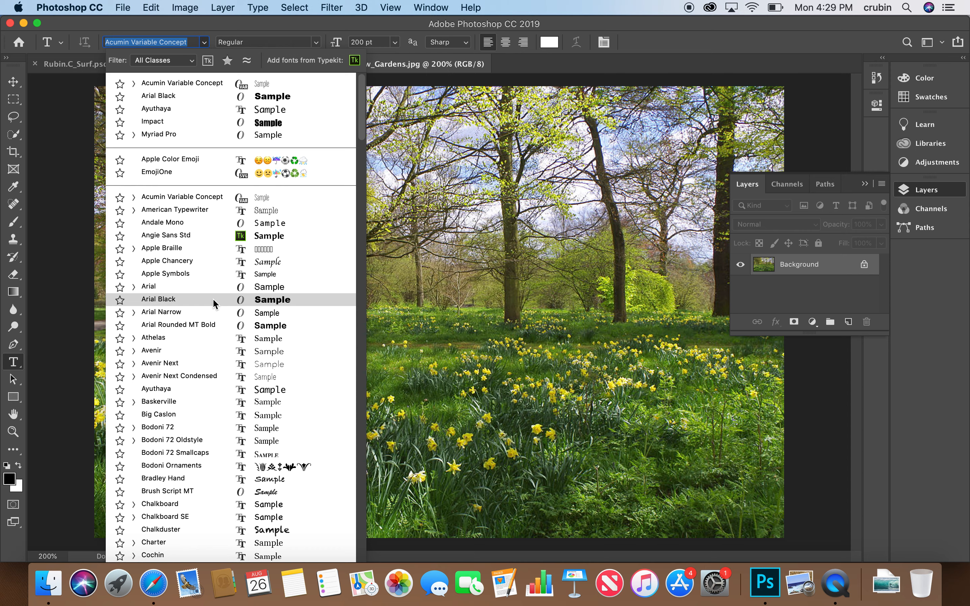
scroll(213, 301, down, 5)
scroll(214, 304, down, 3)
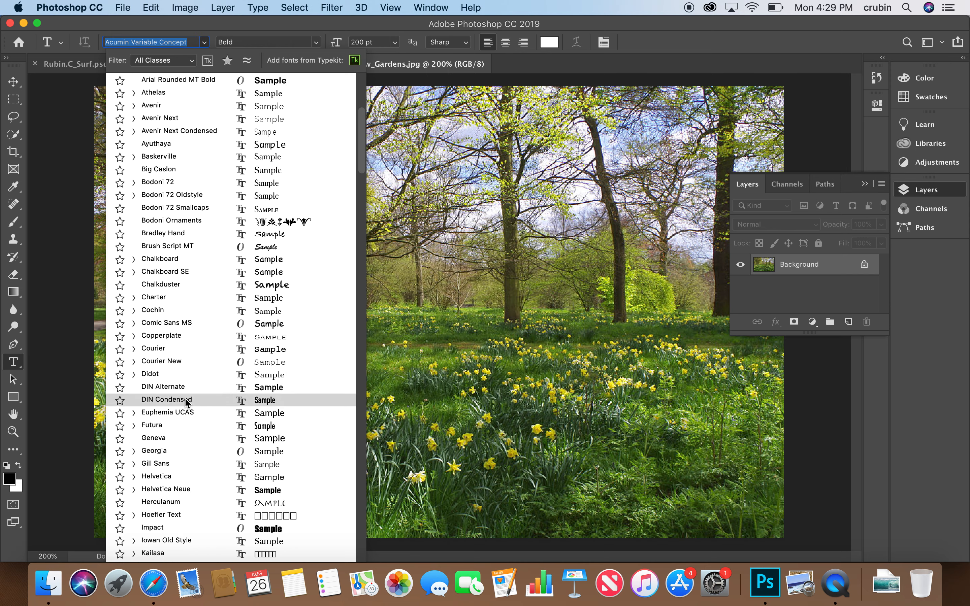
click(183, 387)
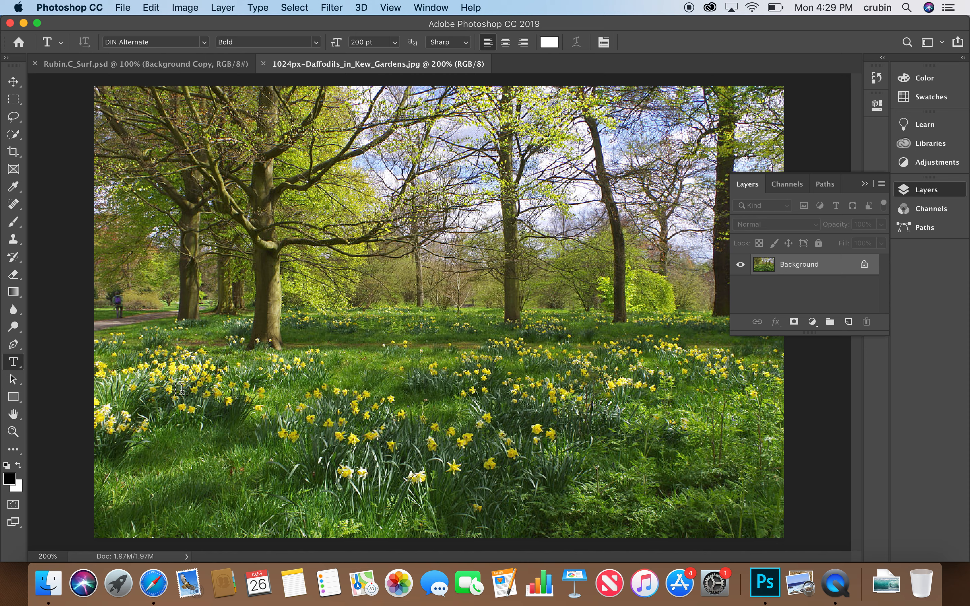
click(204, 42)
scroll(191, 316, down, 12)
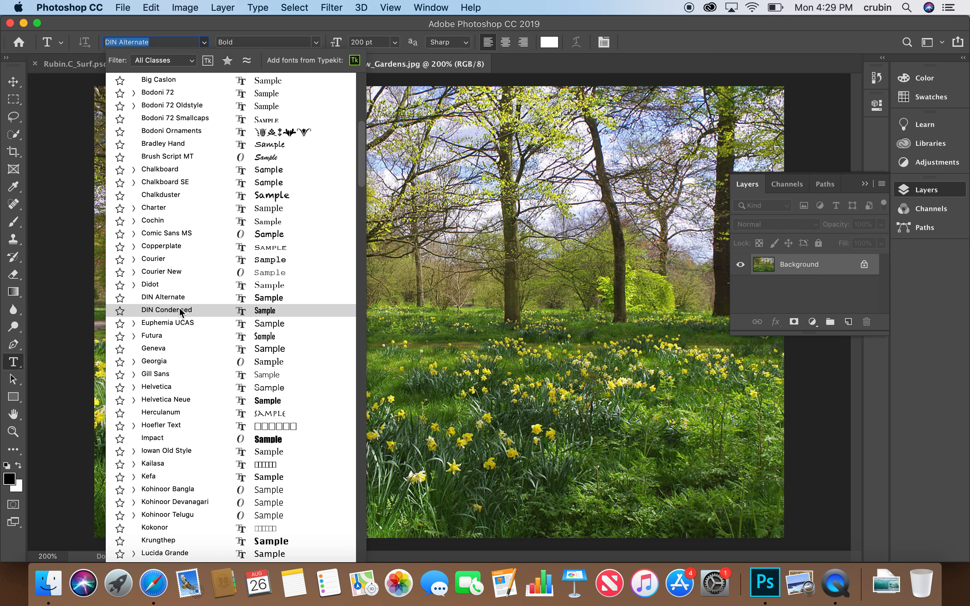
click(169, 438)
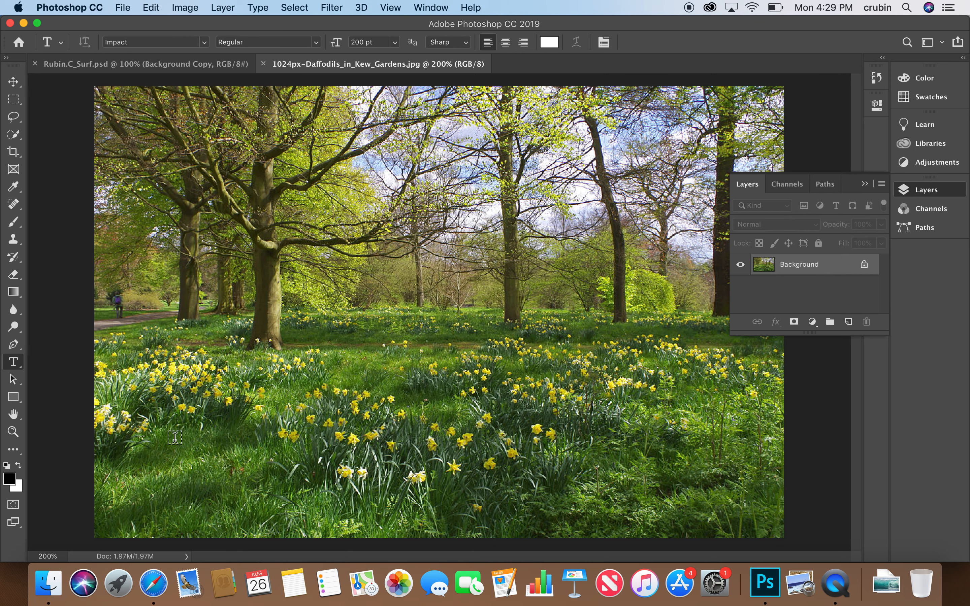
click(316, 43)
click(317, 49)
Step: Add the text "forest" near the upper left of the daffodil photo and set its size to 72 pt
click(120, 171)
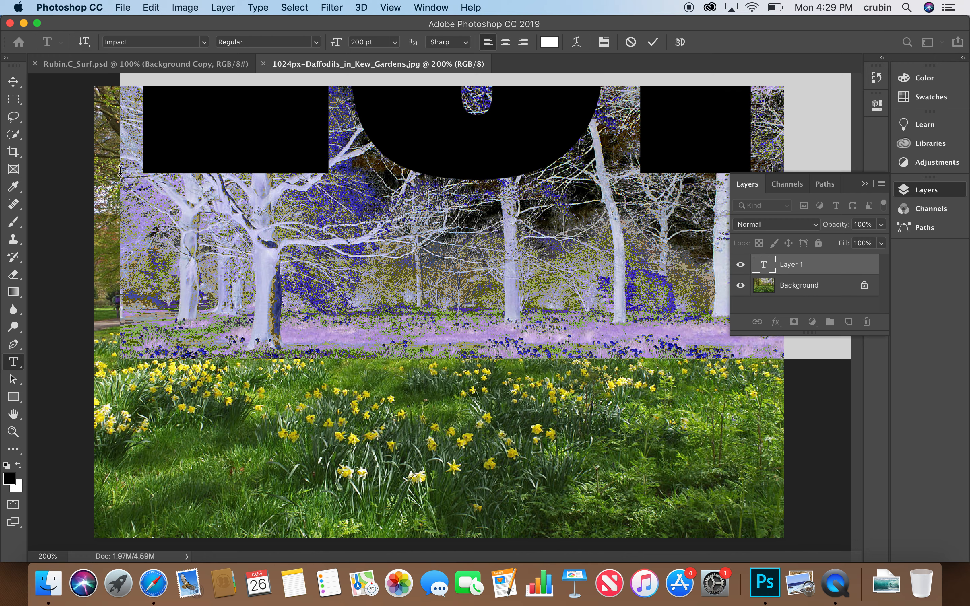
text(for)
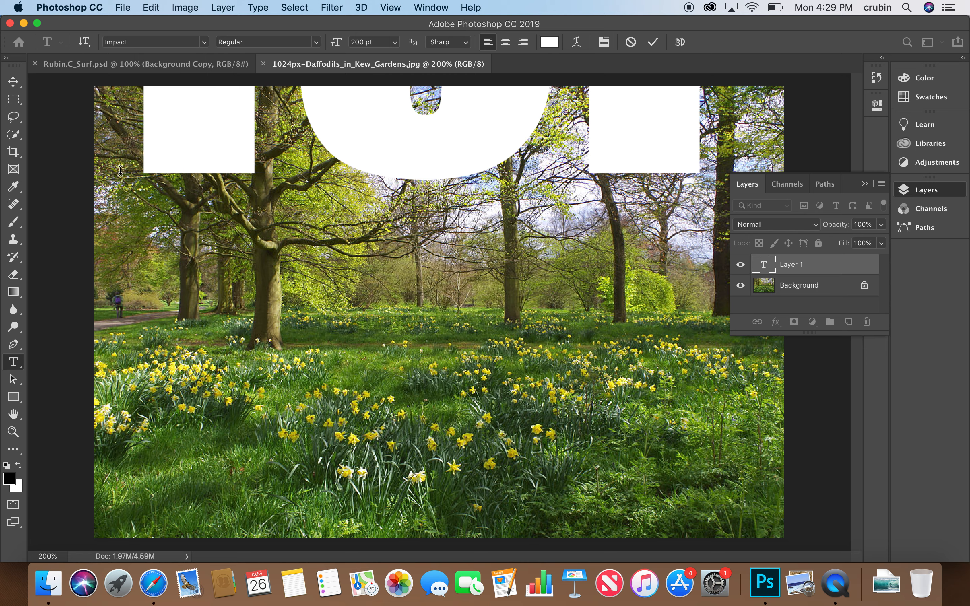
key(super+a)
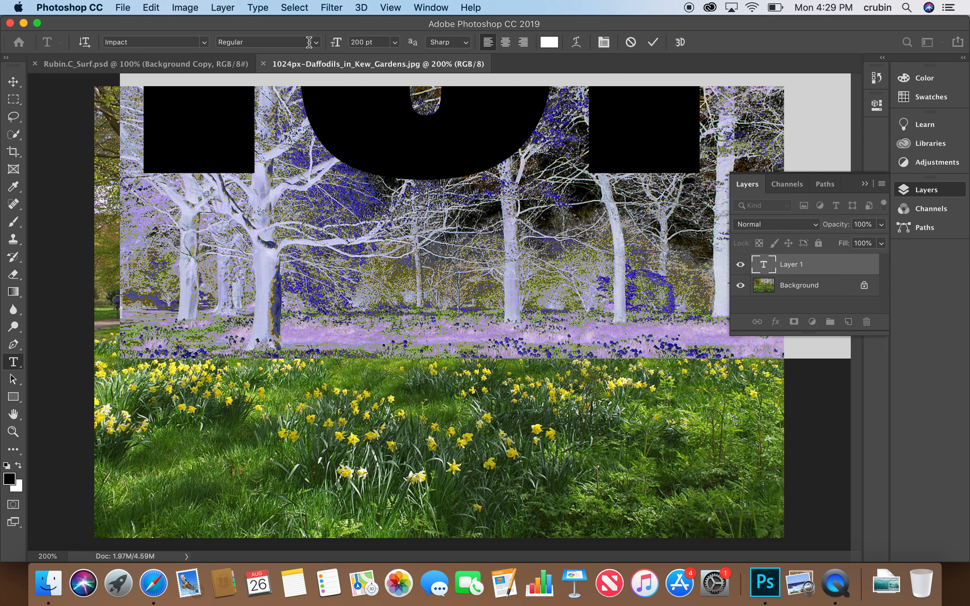
click(390, 41)
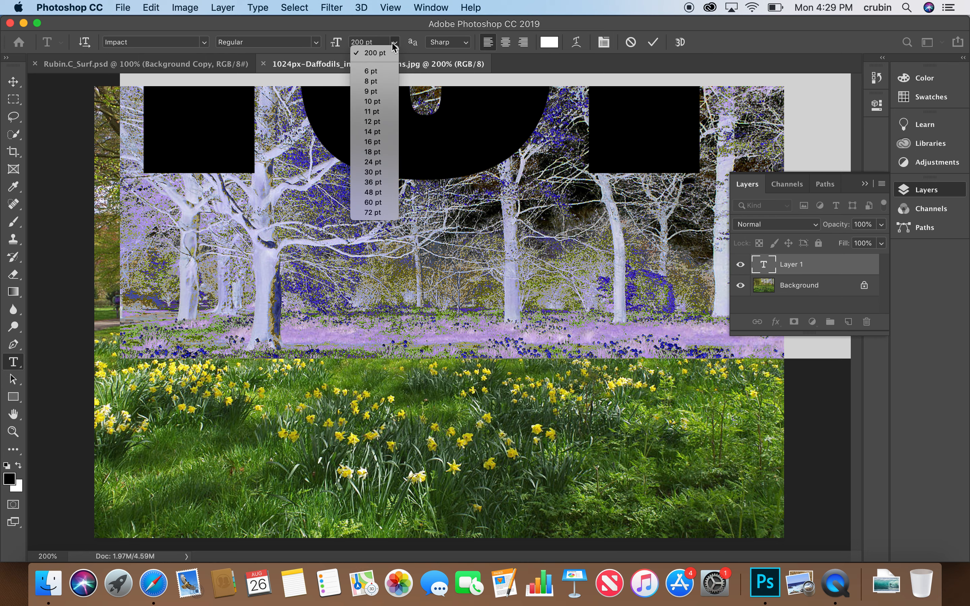
click(385, 212)
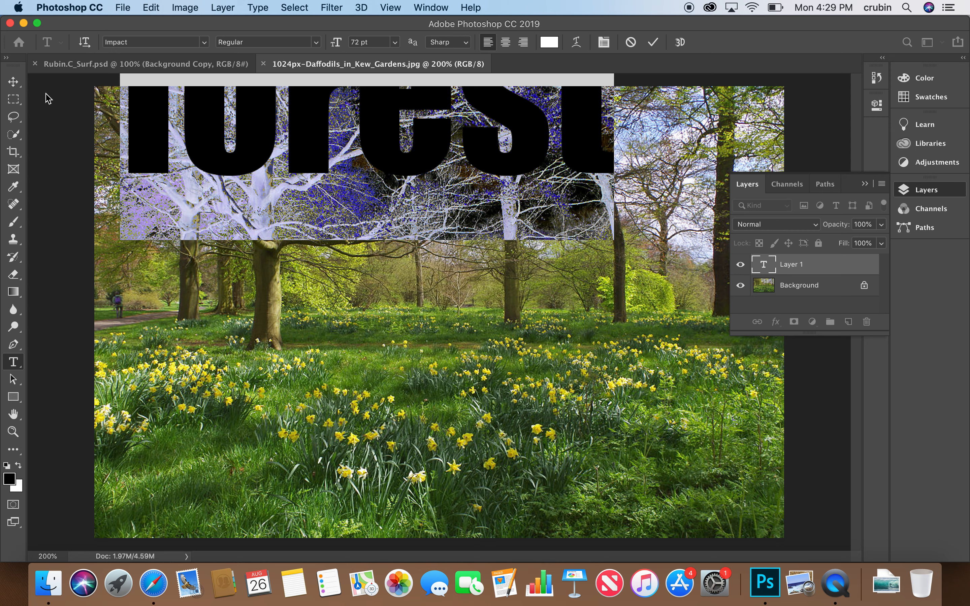
Step: Move the forest text down and right so it lies fully on the photo, and retype it in capitals as FOREST
click(13, 82)
drag(211, 170, 276, 266)
double_click(274, 227)
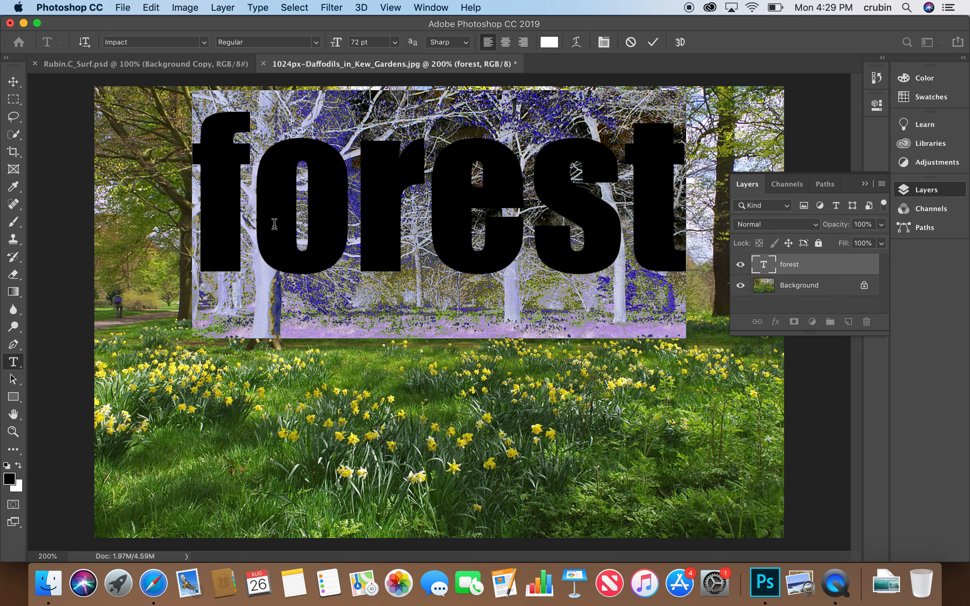
text(FOREST)
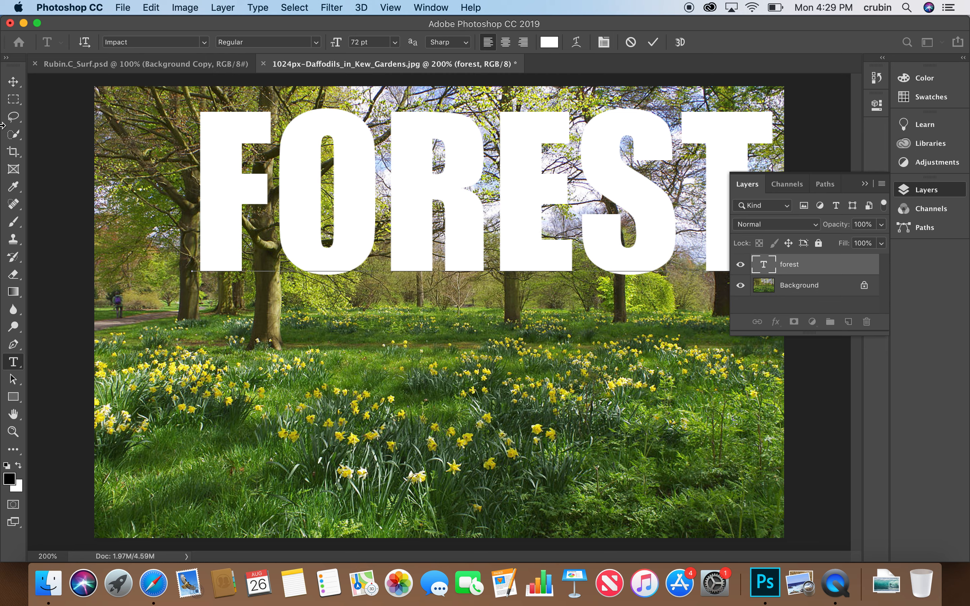
Step: Enlarge the whole FOREST text to 100 pt and move it against the left edge in the photo's upper half
click(201, 137)
key(super+a)
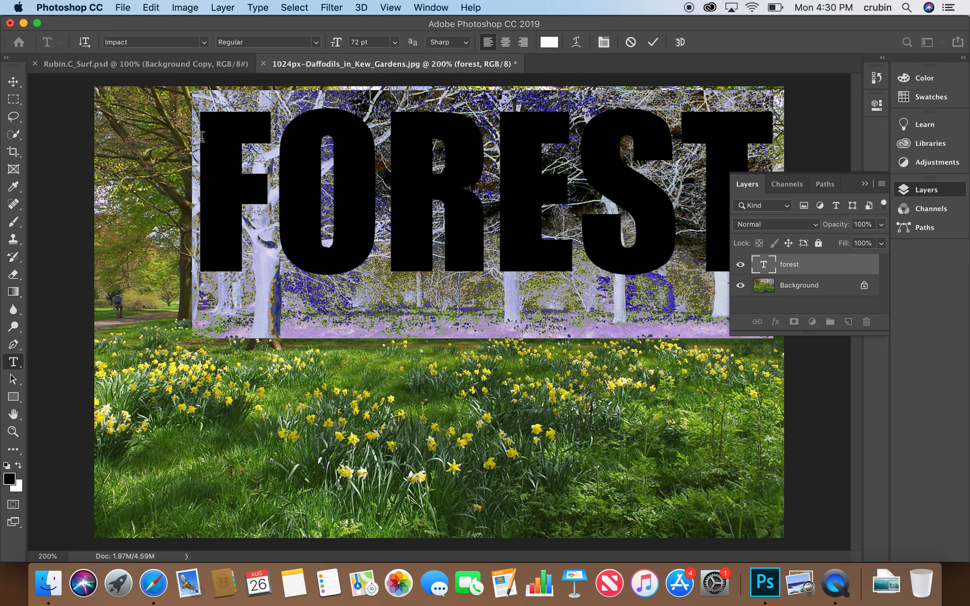
click(360, 43)
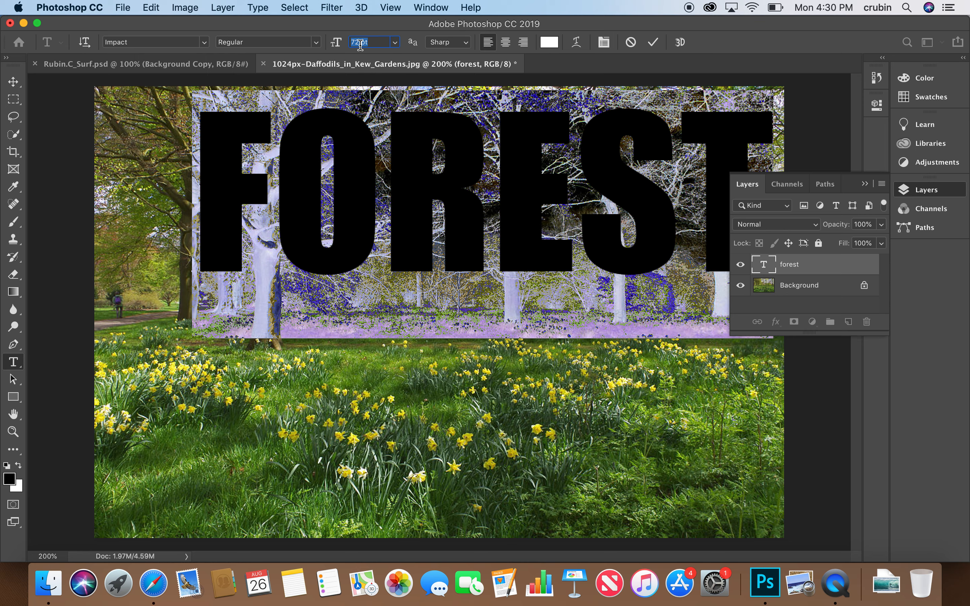
text(100)
key(Return)
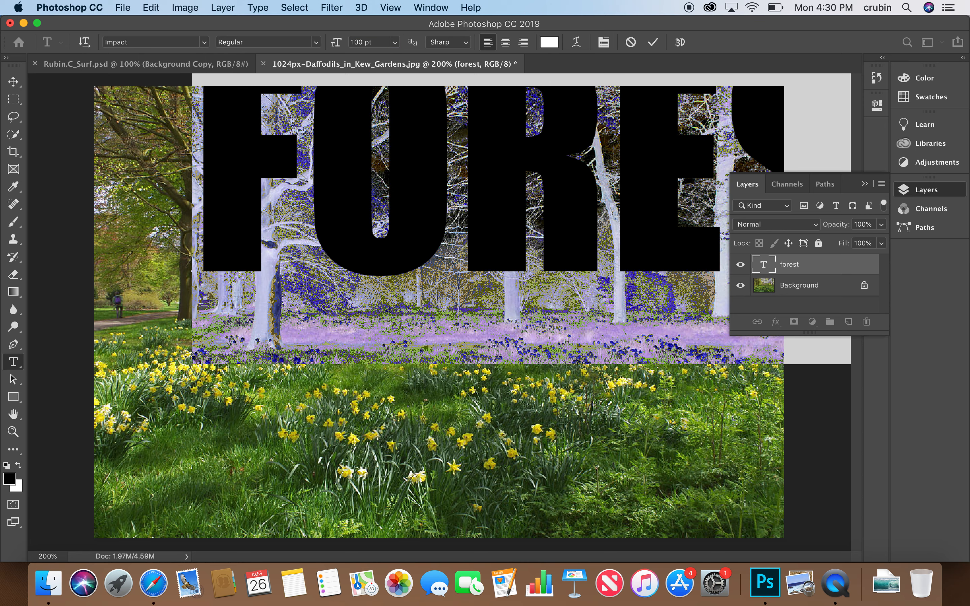
click(14, 82)
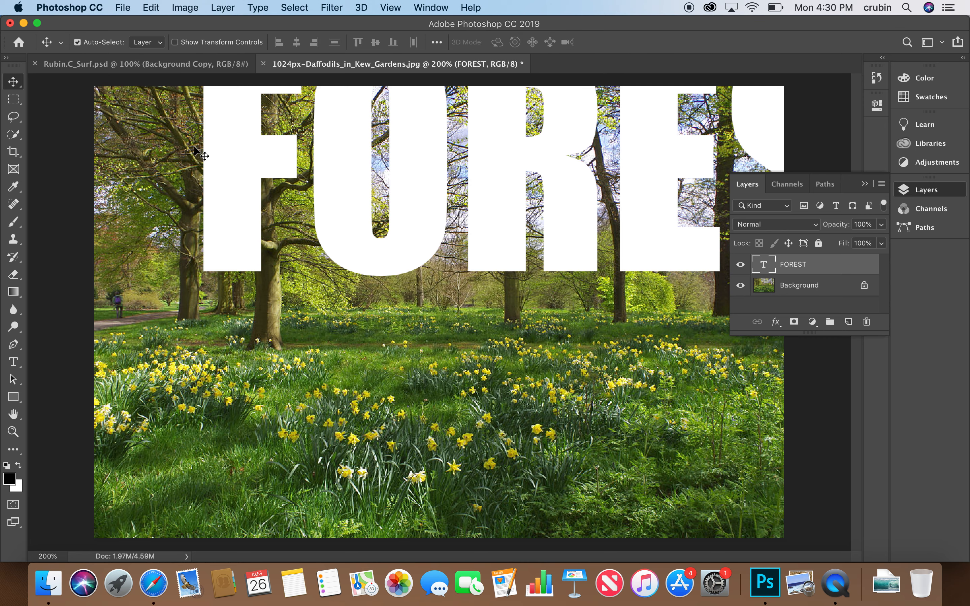
drag(208, 156, 97, 195)
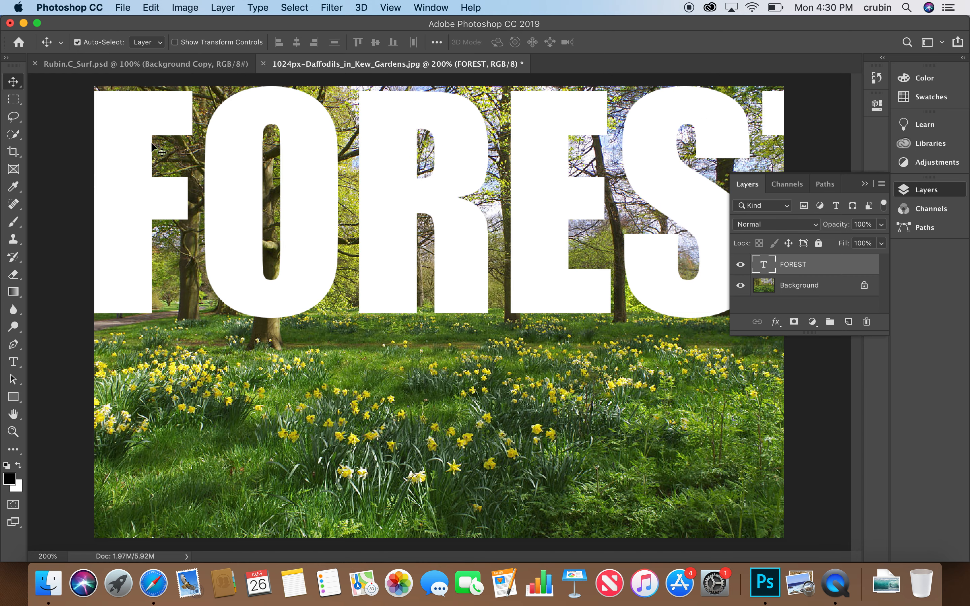
Step: Reduce the whole FOREST text to 80 pt and move it up to the photo's top edge, centred horizontally
double_click(128, 132)
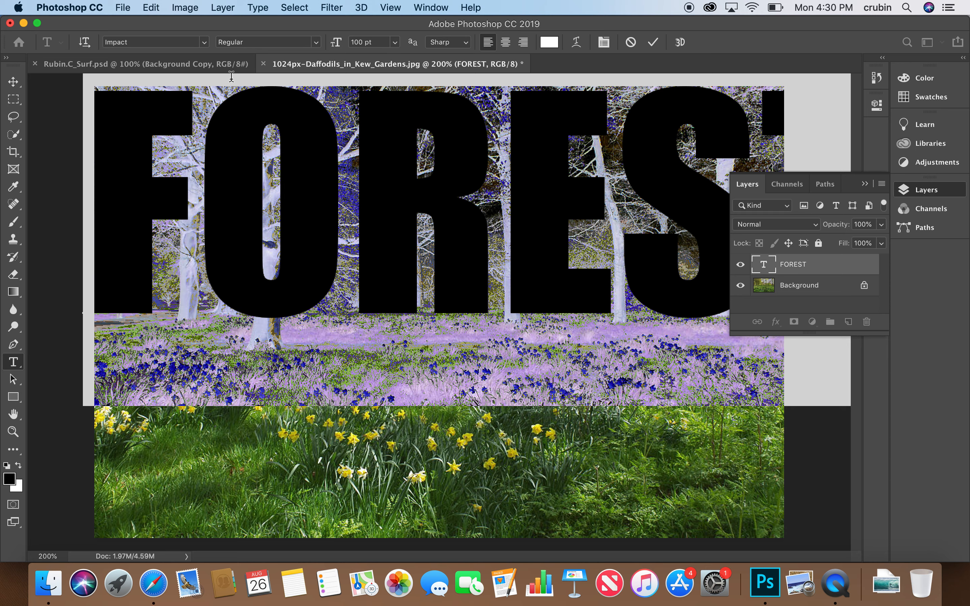
drag(360, 45, 353, 45)
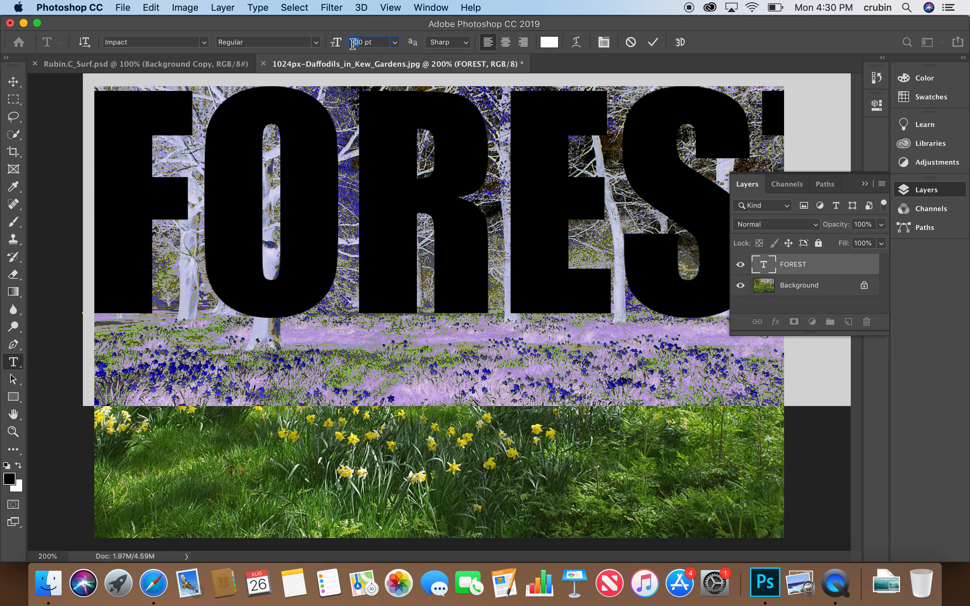
text(9)
key(Return)
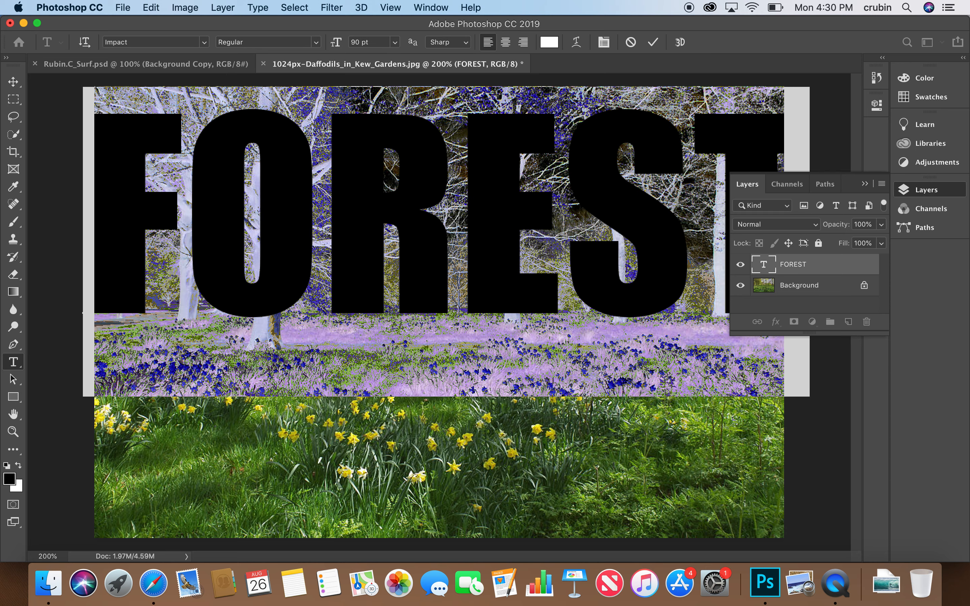
click(359, 40)
text(80)
key(Return)
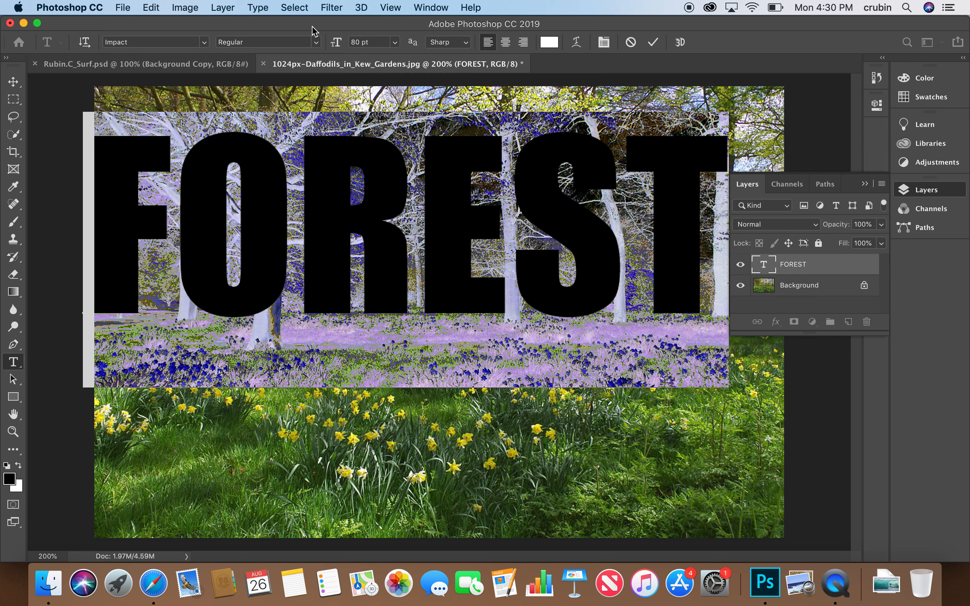
click(13, 86)
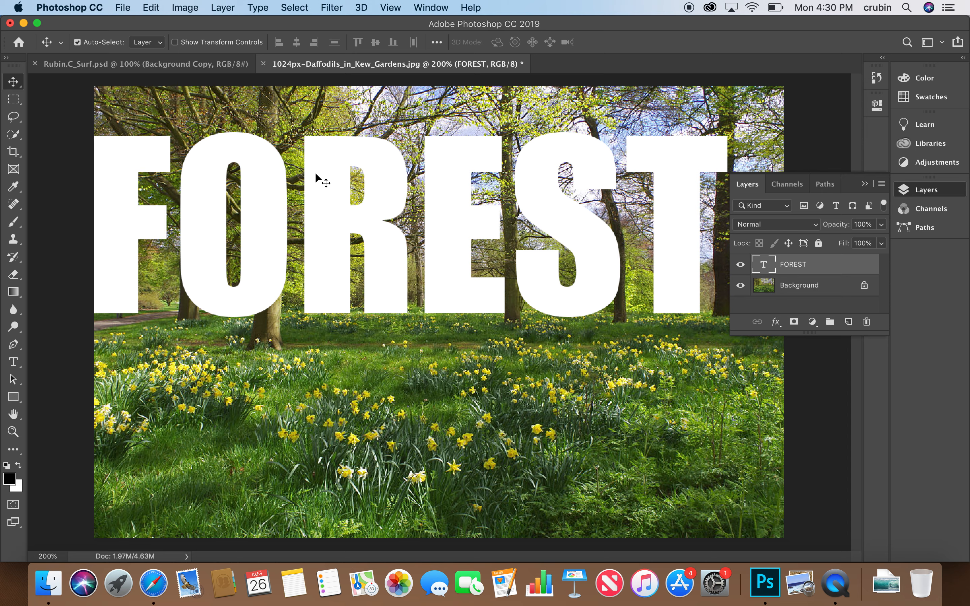
drag(321, 171, 347, 135)
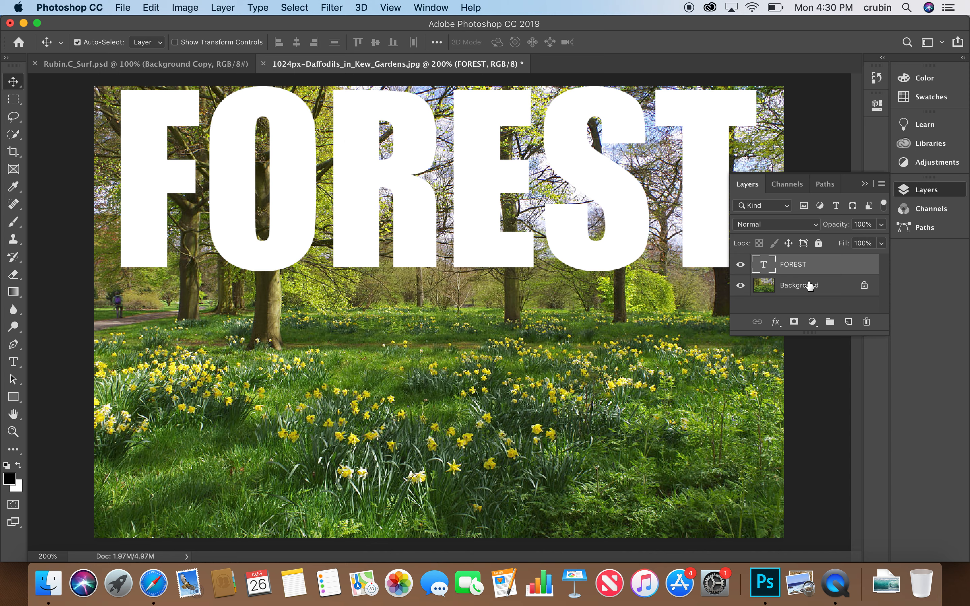
Step: Add a new layer below the FOREST text and fill a full-width rectangle from the photo's top edge to the letters' base with white
click(848, 322)
drag(784, 270, 785, 294)
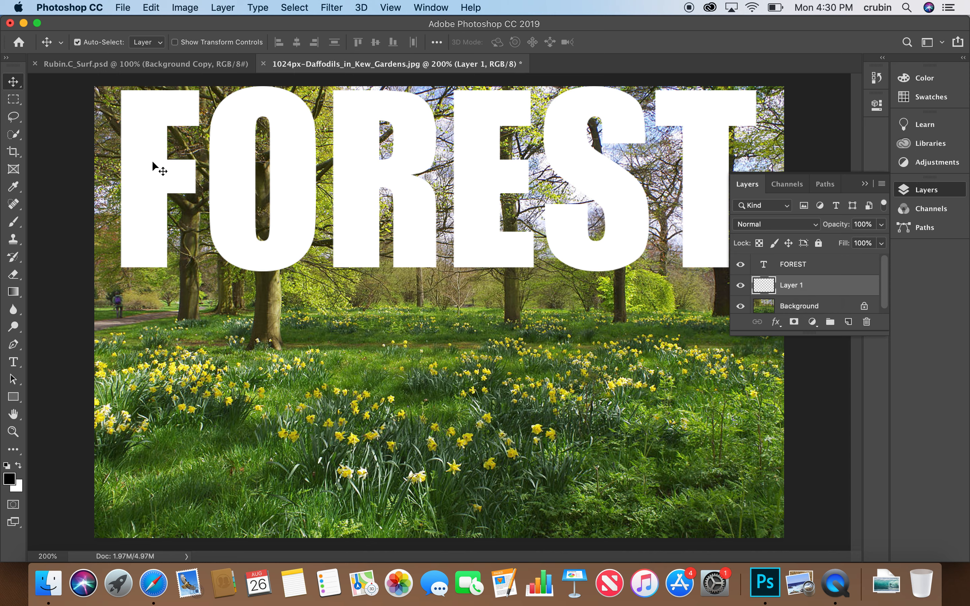
click(13, 103)
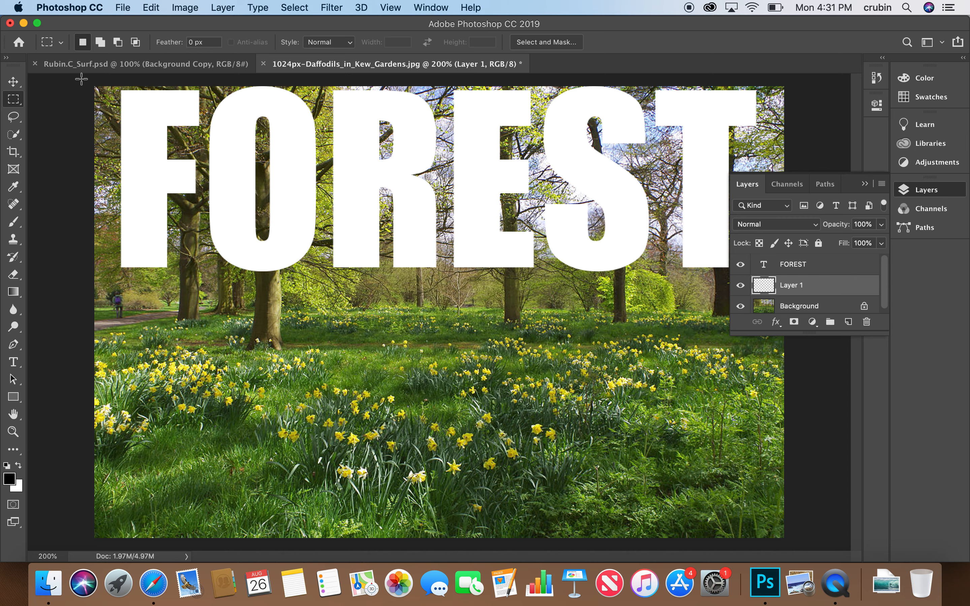
drag(82, 79, 562, 253)
drag(655, 263, 792, 266)
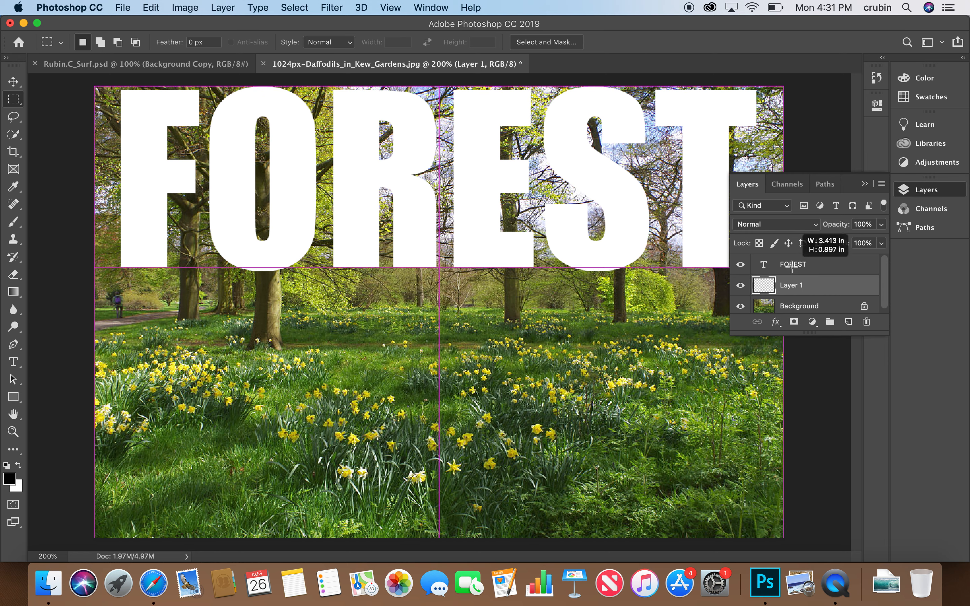
drag(791, 266, 792, 267)
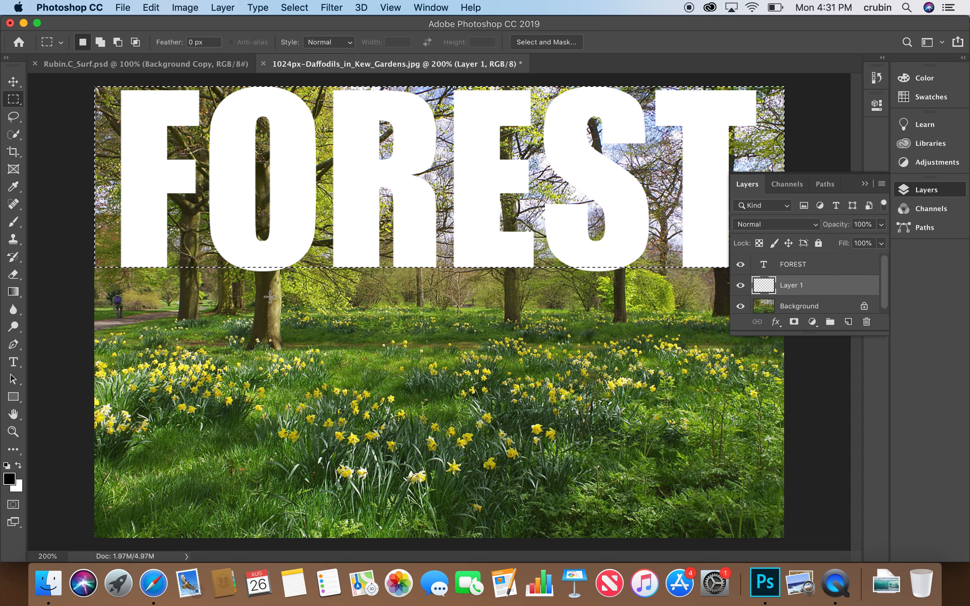
key(super+BackSpace)
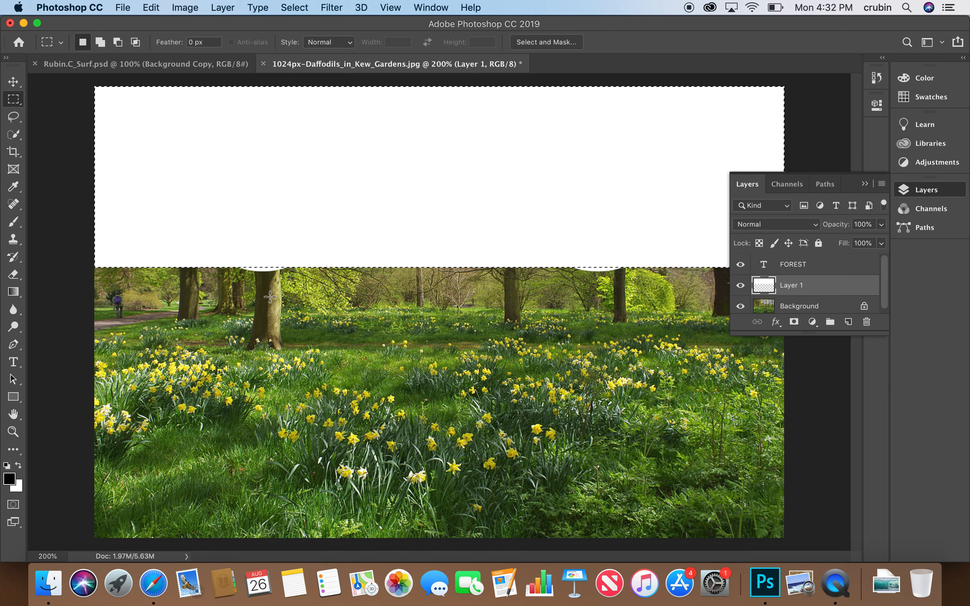
Step: Duplicate the Background layer and move the copy above the FOREST text layer
click(808, 304)
right_click(807, 307)
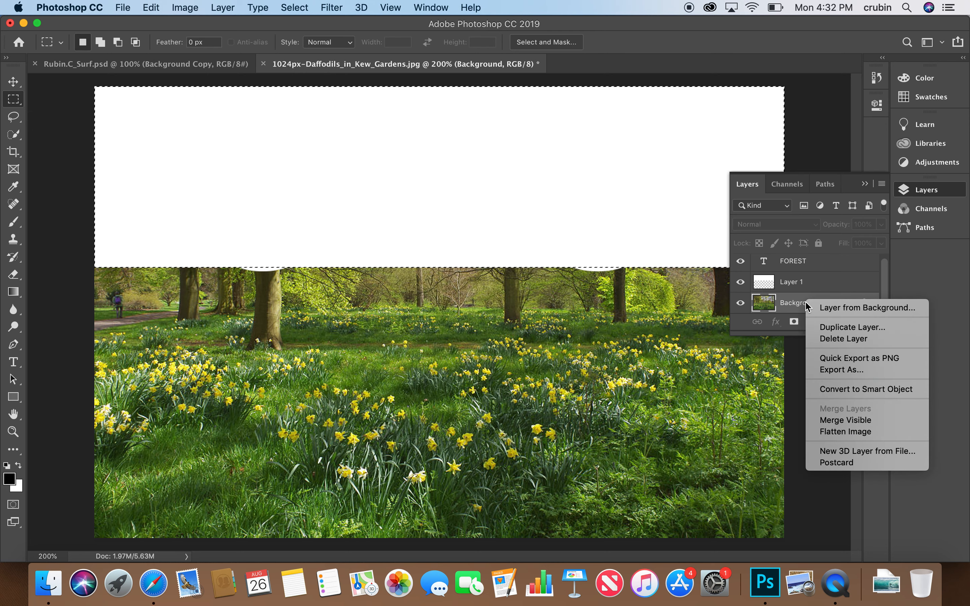
click(829, 327)
click(608, 226)
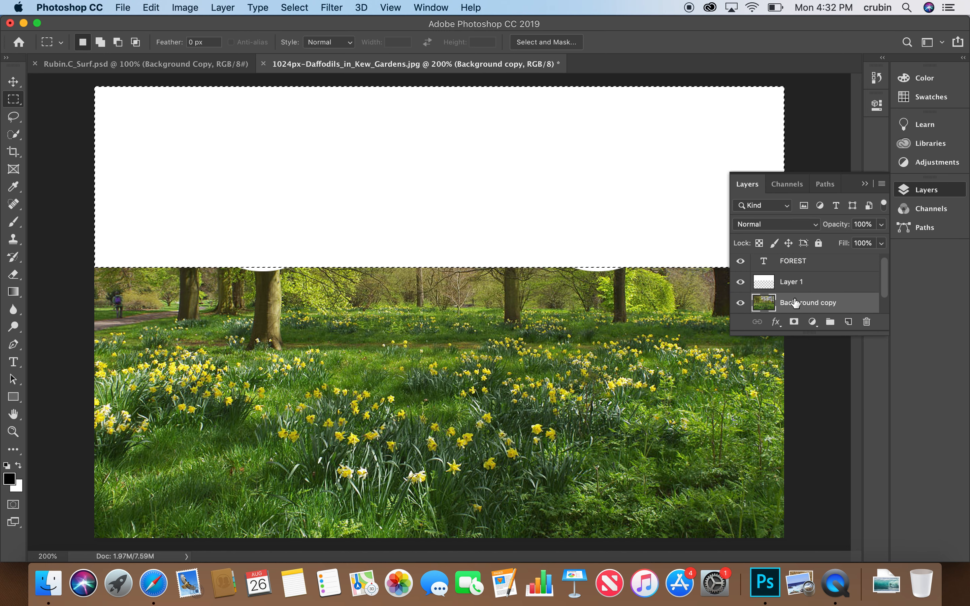
drag(796, 303, 796, 249)
drag(798, 306, 799, 262)
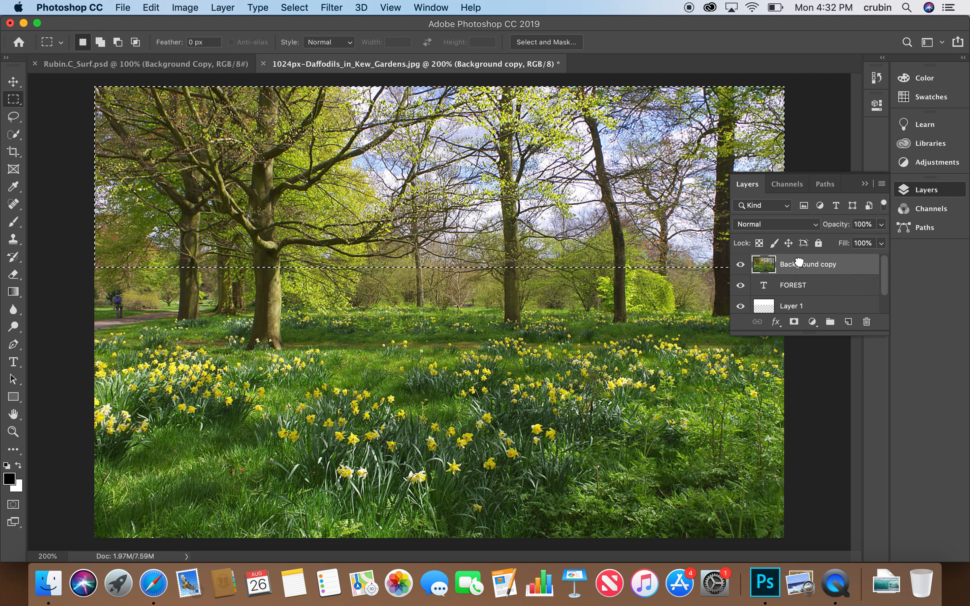
Step: Clip the Background copy layer to the FOREST text with a clipping mask
drag(799, 261, 814, 303)
click(804, 304)
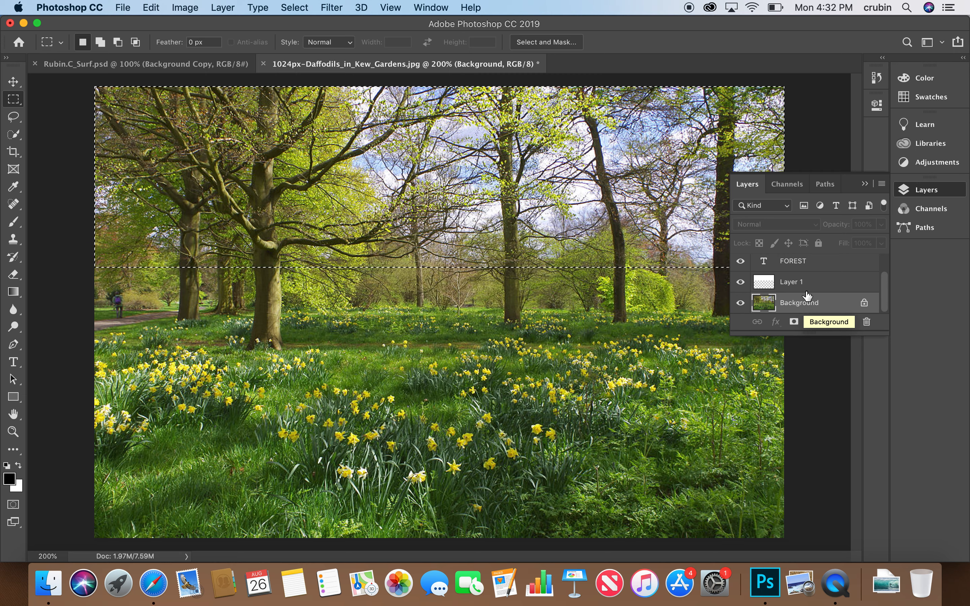
scroll(805, 291, up, 2)
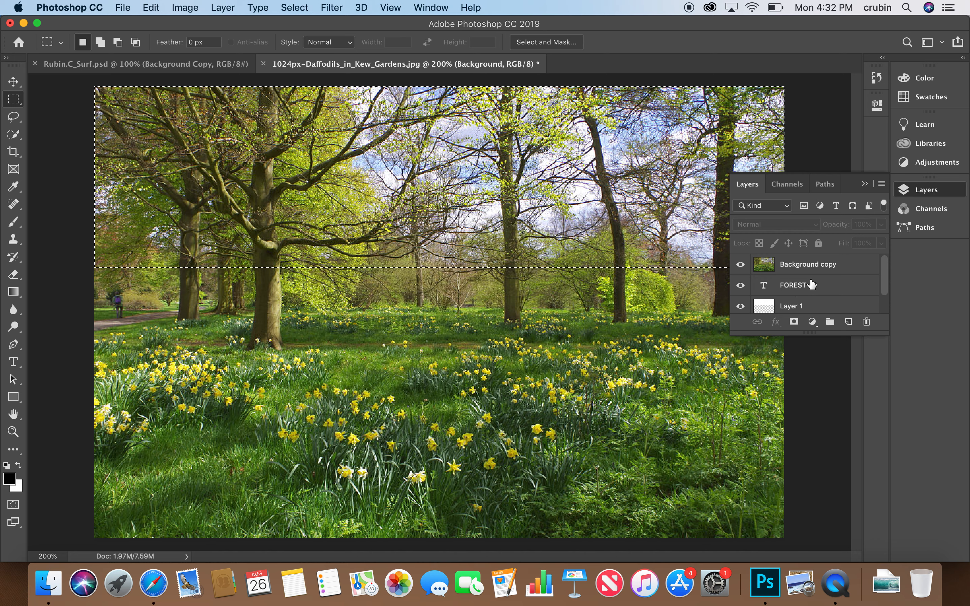
click(813, 265)
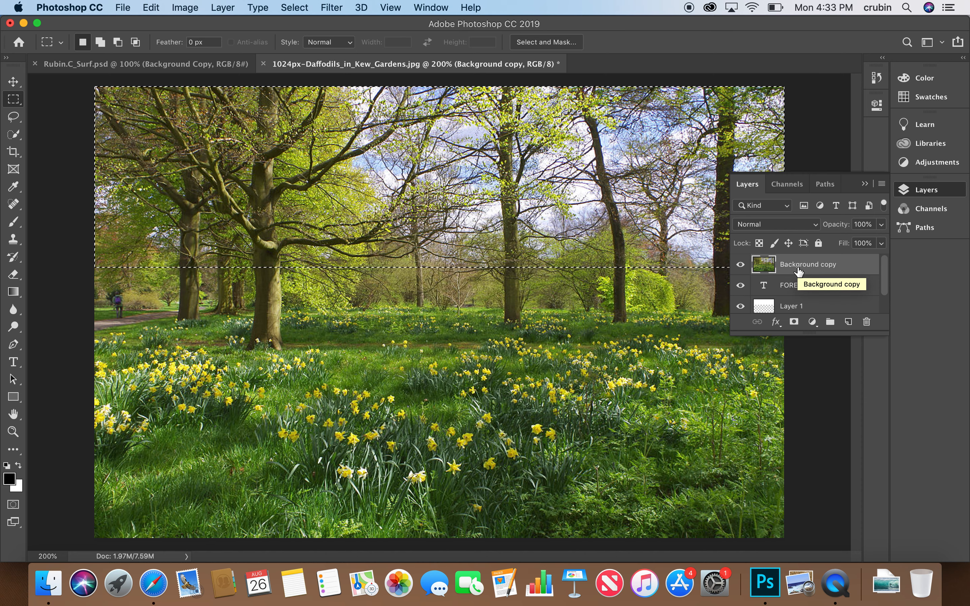
key(super+alt+g)
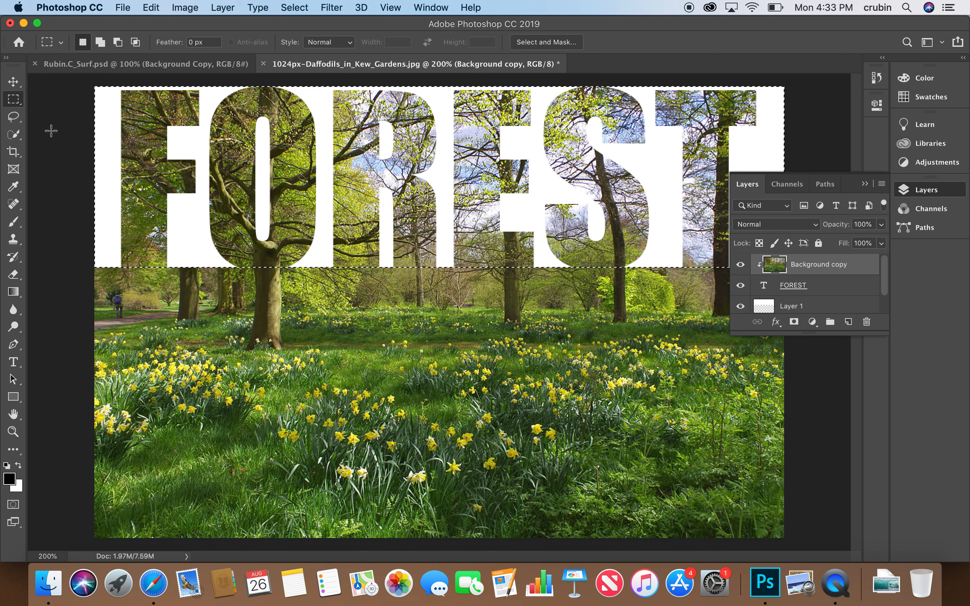
Step: Clear the rectangular selection around the white strip and return to the Move tool
click(16, 84)
click(82, 198)
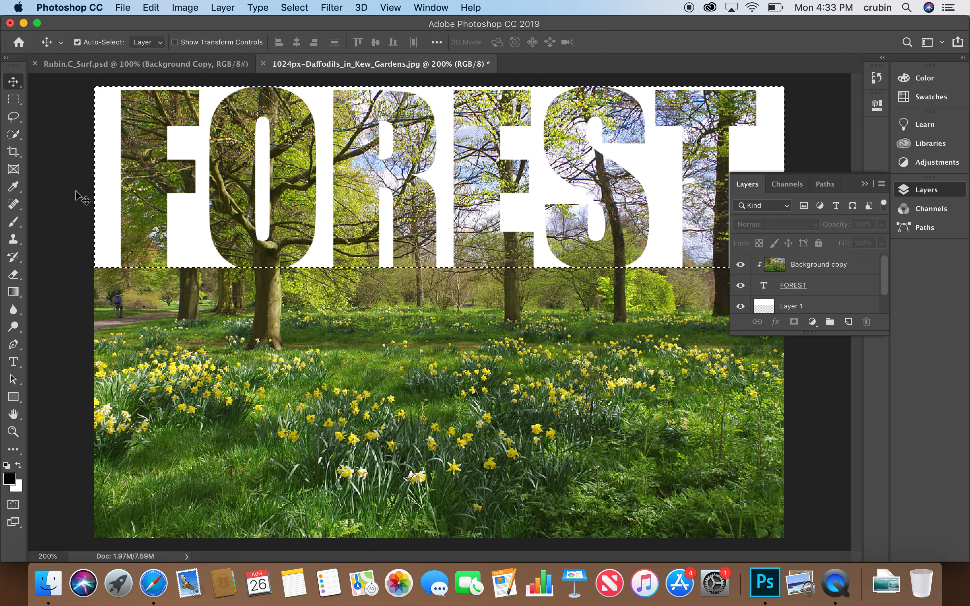
click(13, 99)
click(45, 117)
click(13, 82)
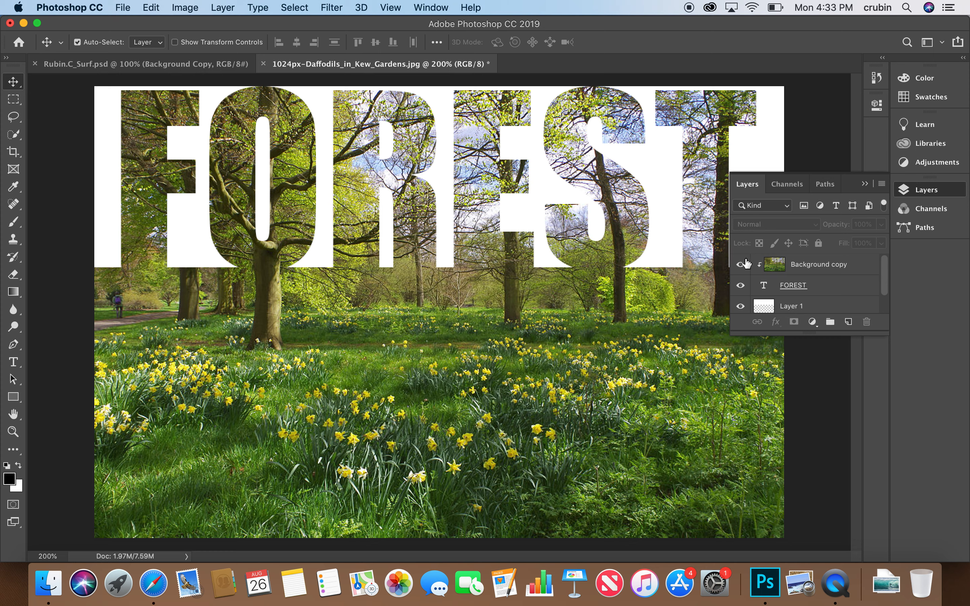
Step: Nudge the FOREST text layer slightly down so its letters blend into the photo below the white strip
click(812, 274)
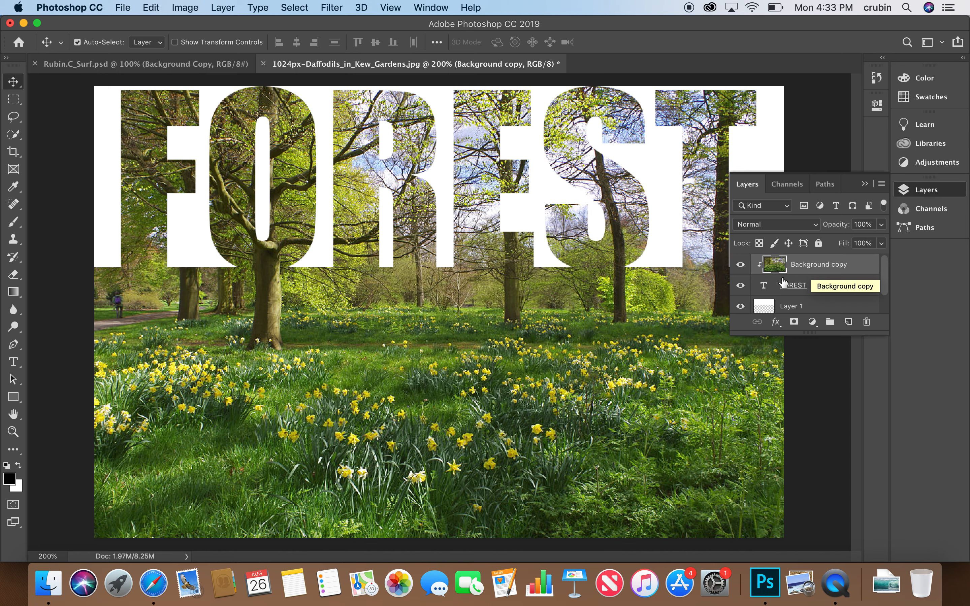
click(836, 291)
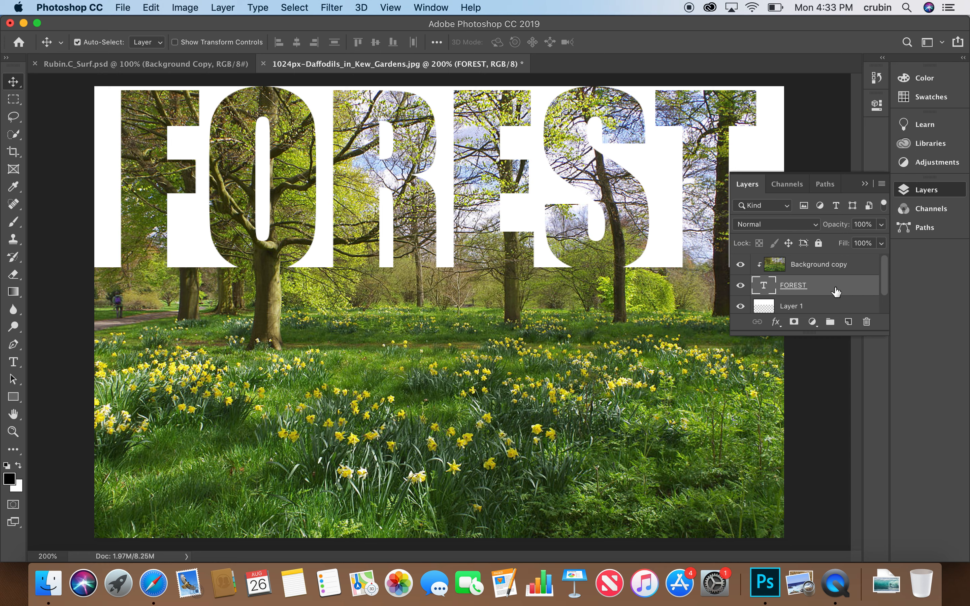
key(Up)
key(Up)
key(Down)
key(Down)
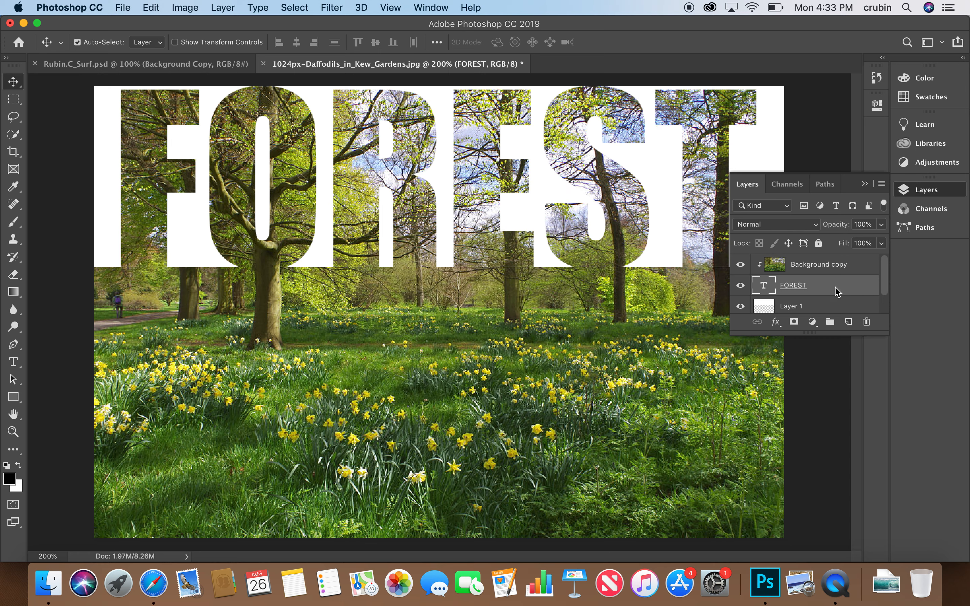
key(Down)
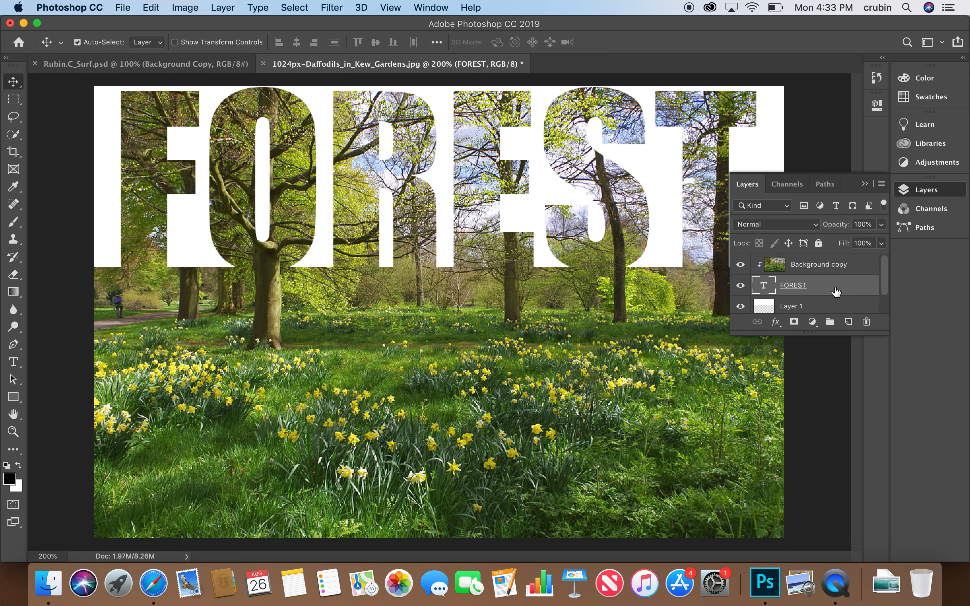
Step: Save the image as a layered Photoshop file on the Desktop, named with the author's name plus _Forest, keeping Maximize Compatibility on
click(125, 6)
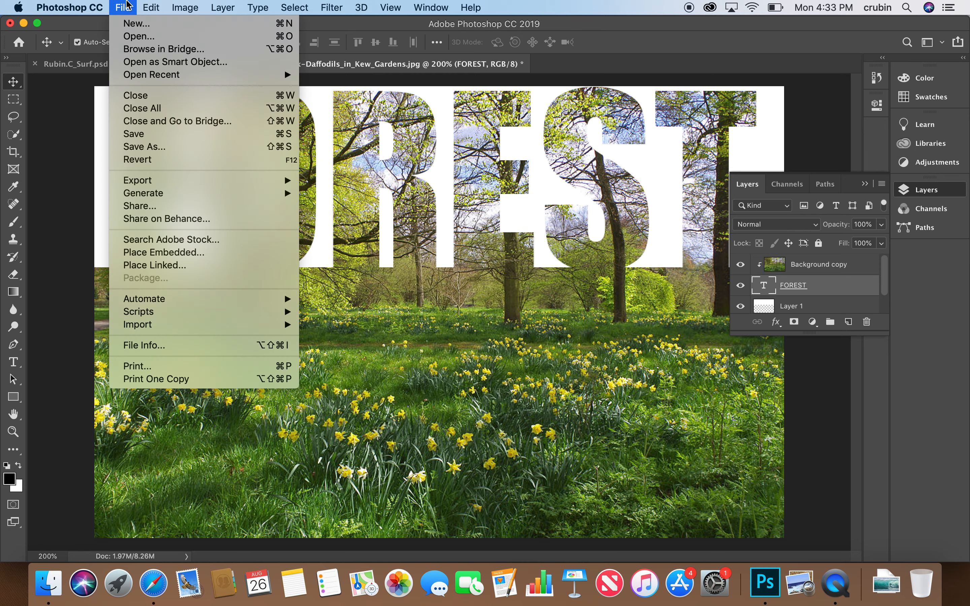
click(138, 147)
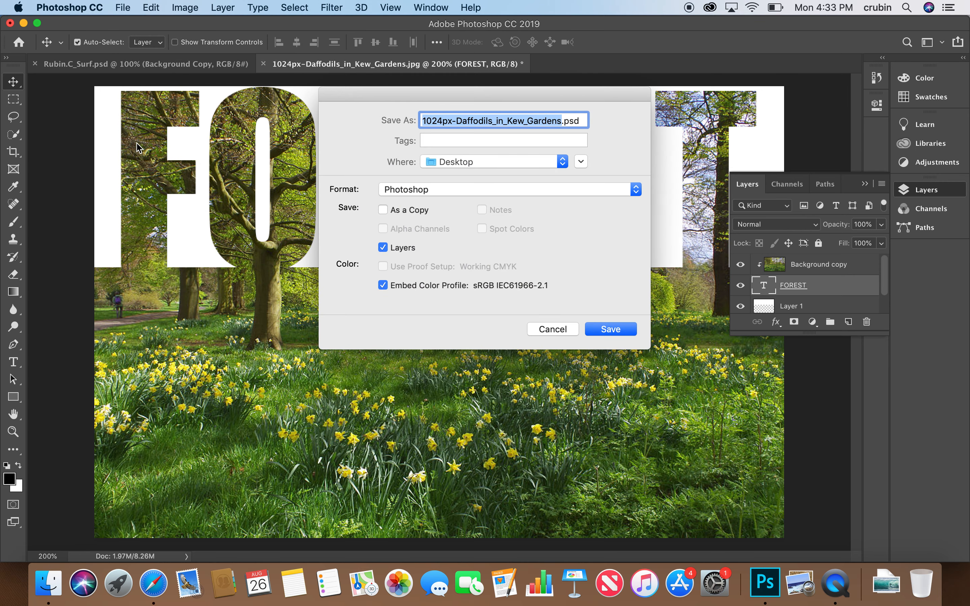
text(FORE)
key(BackSpace)
key(BackSpace)
key(BackSpace)
key(BackSpace)
text(Rubin.C_Forest)
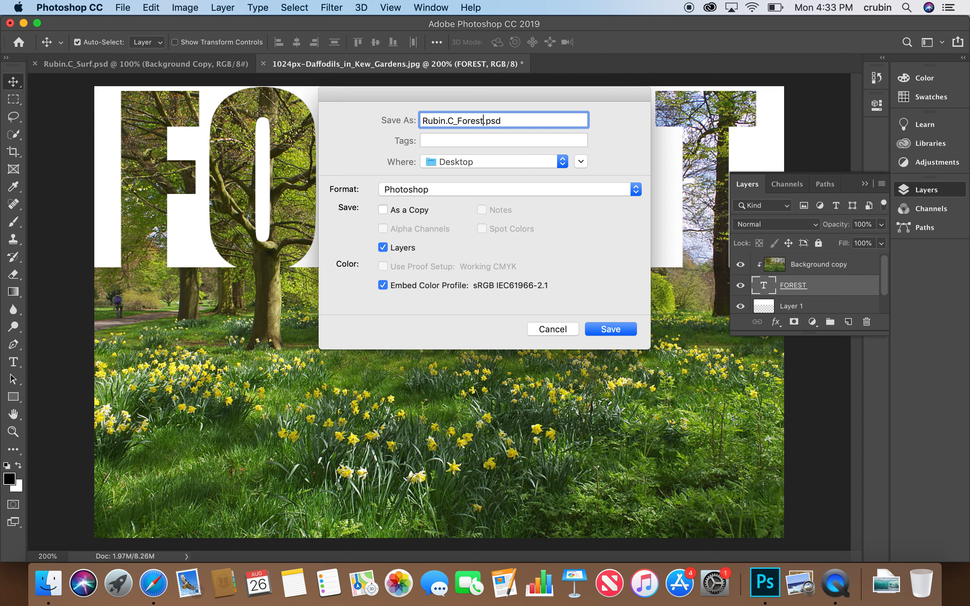
click(614, 327)
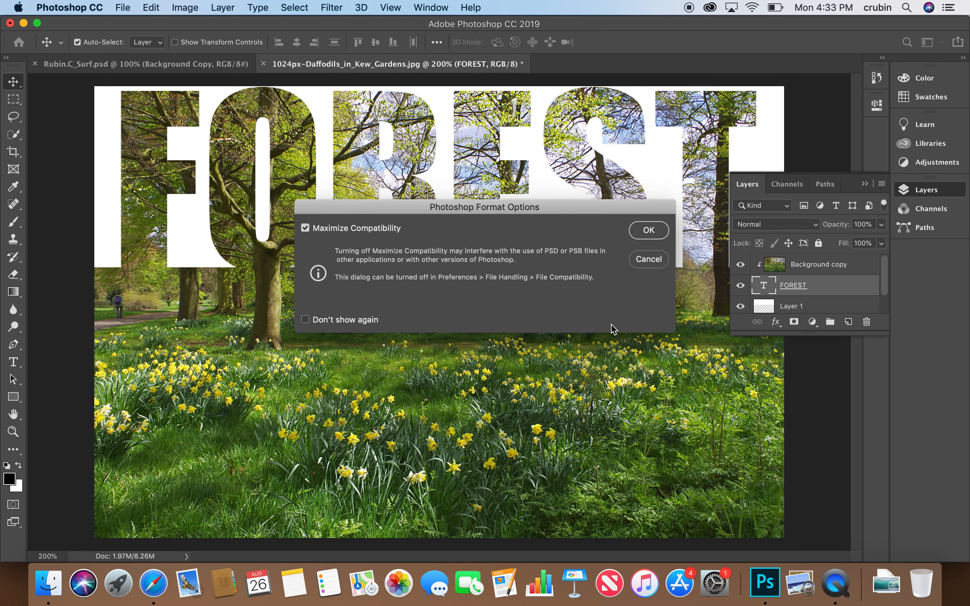
click(647, 234)
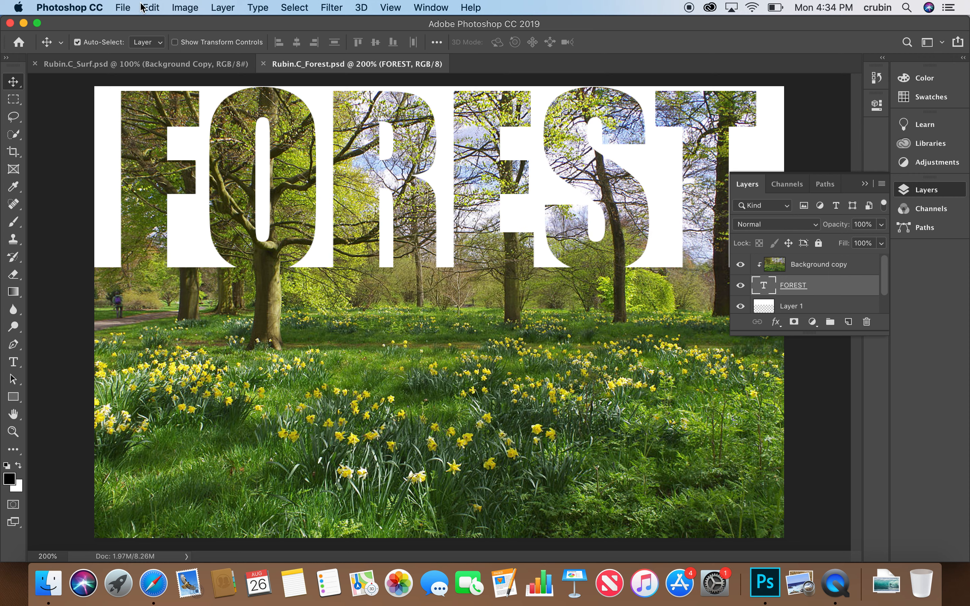
Step: Open the image Palace_of_Westminster_from_the_dome_on_Methodist_Central_Hall.jpg from the Desktop
click(128, 7)
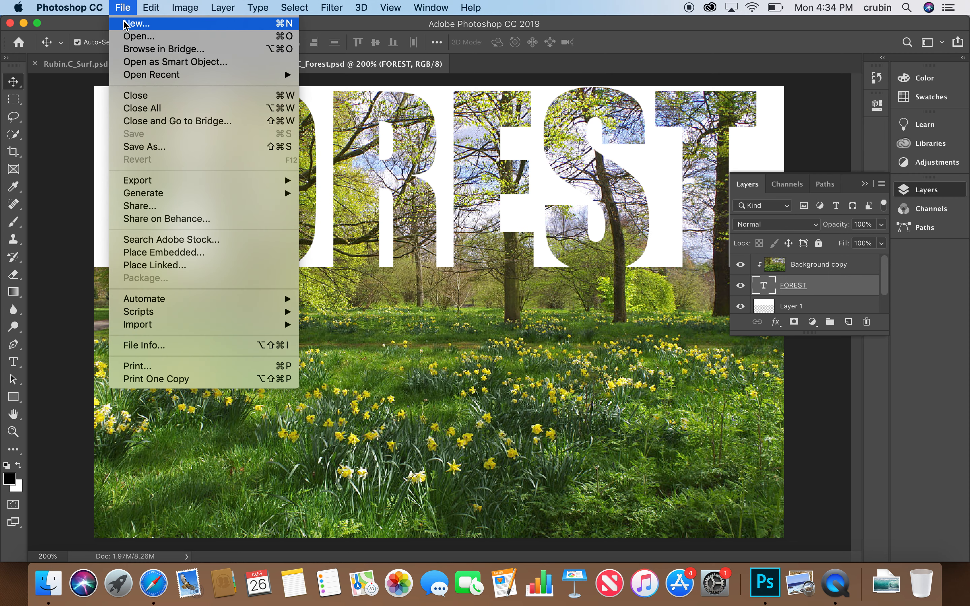
click(126, 37)
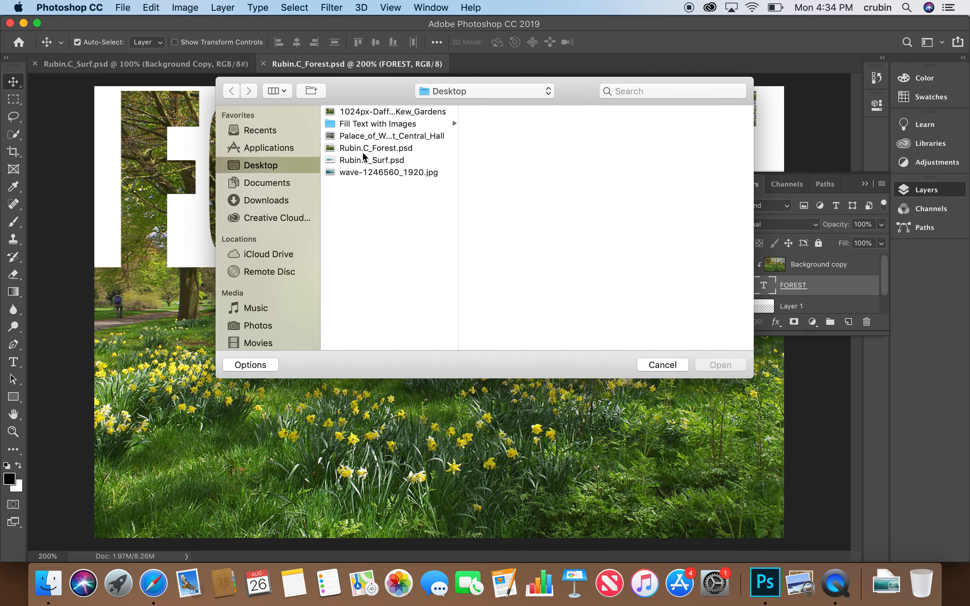
click(377, 137)
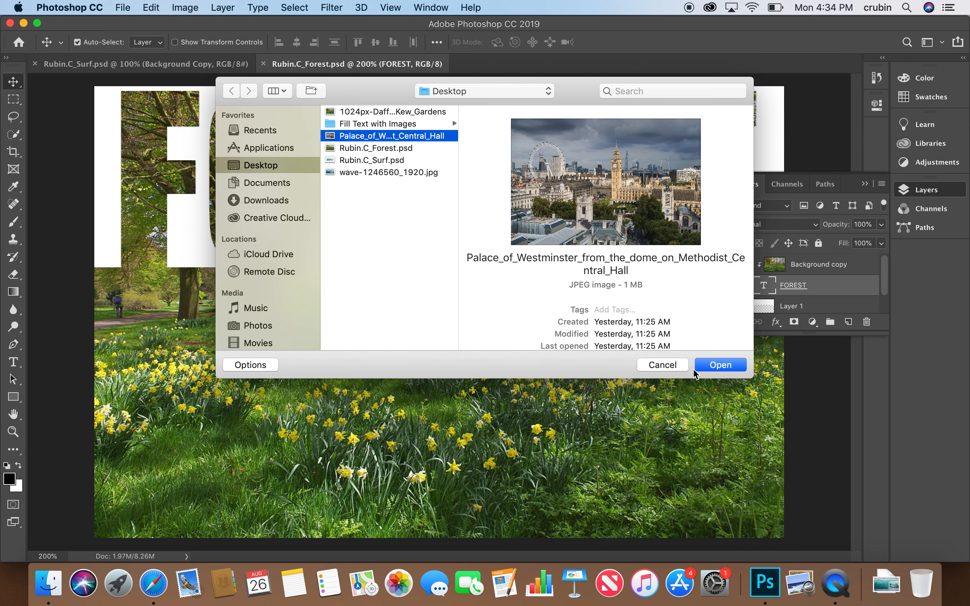
click(717, 364)
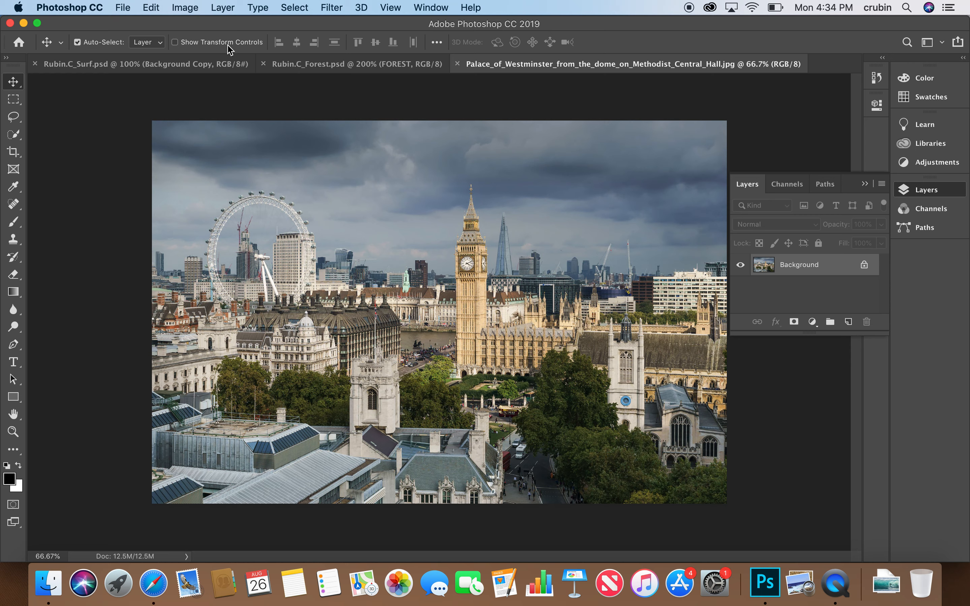
Step: Set up the horizontal Type tool with the Skia font
click(14, 362)
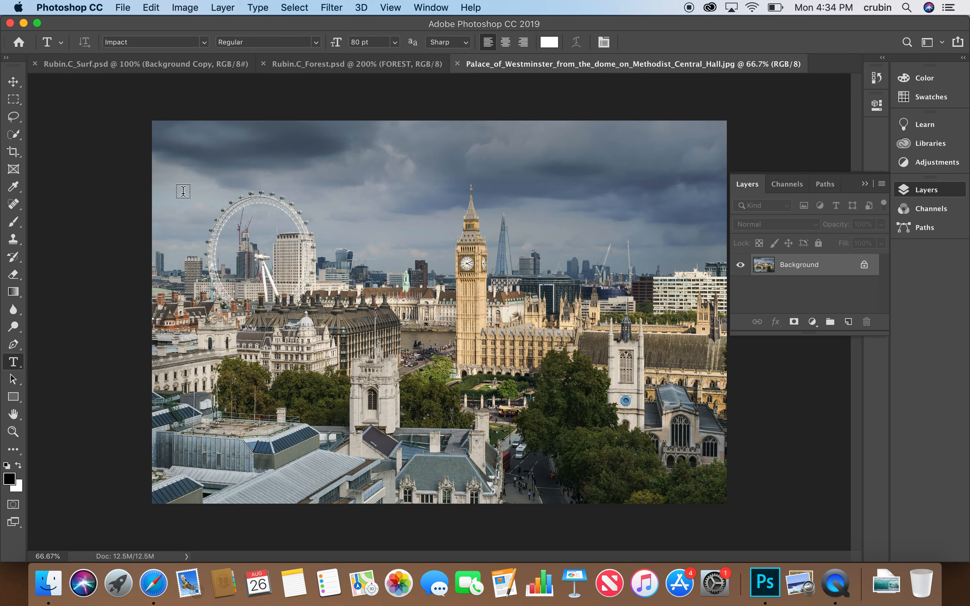
click(204, 42)
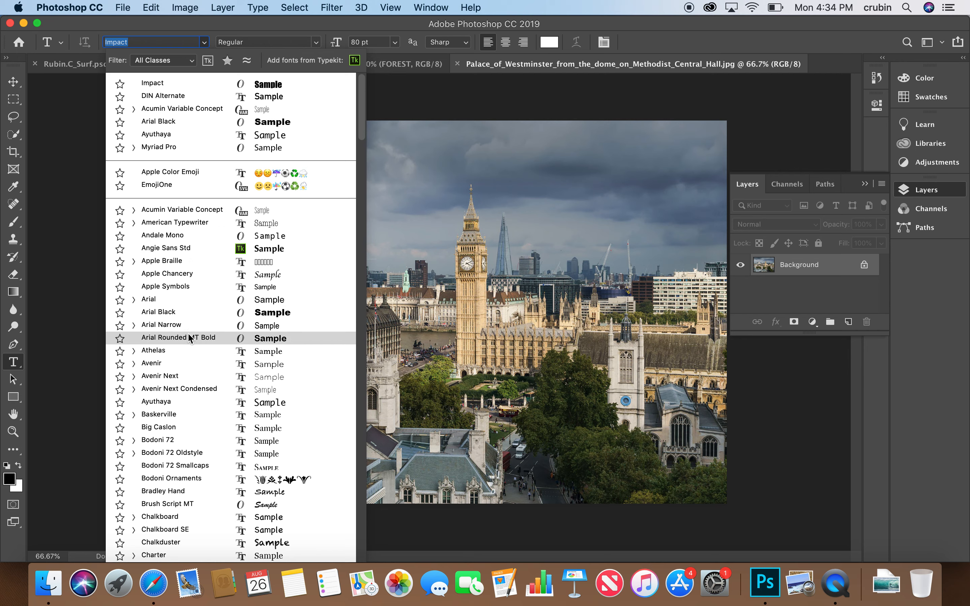
scroll(188, 333, down, 15)
scroll(187, 333, down, 2)
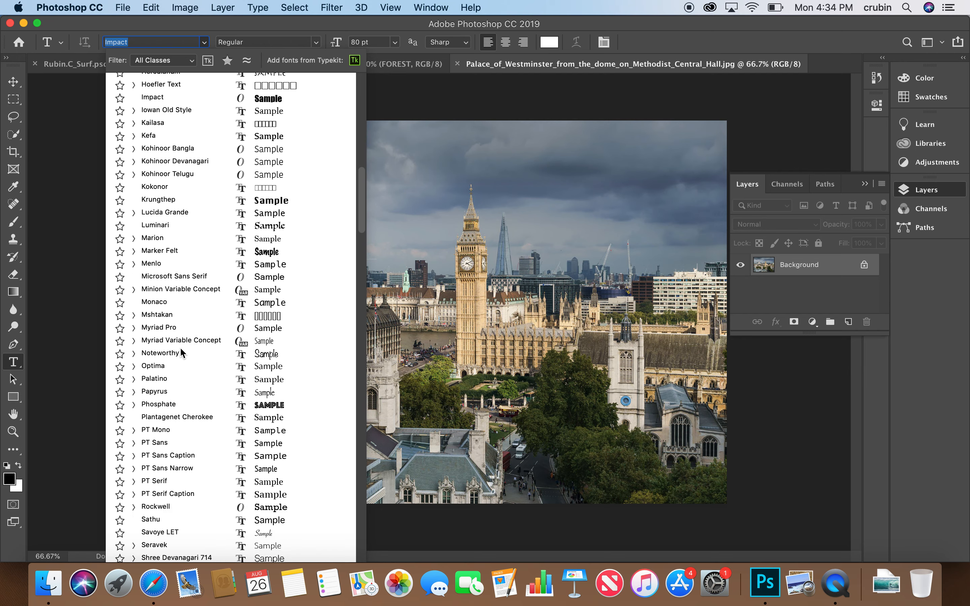
scroll(173, 416, down, 5)
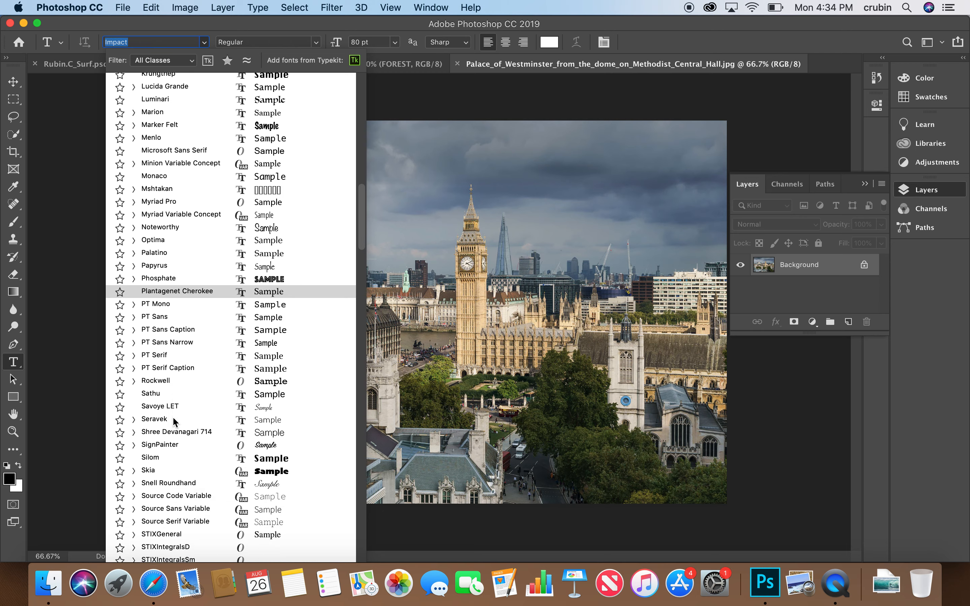
click(163, 458)
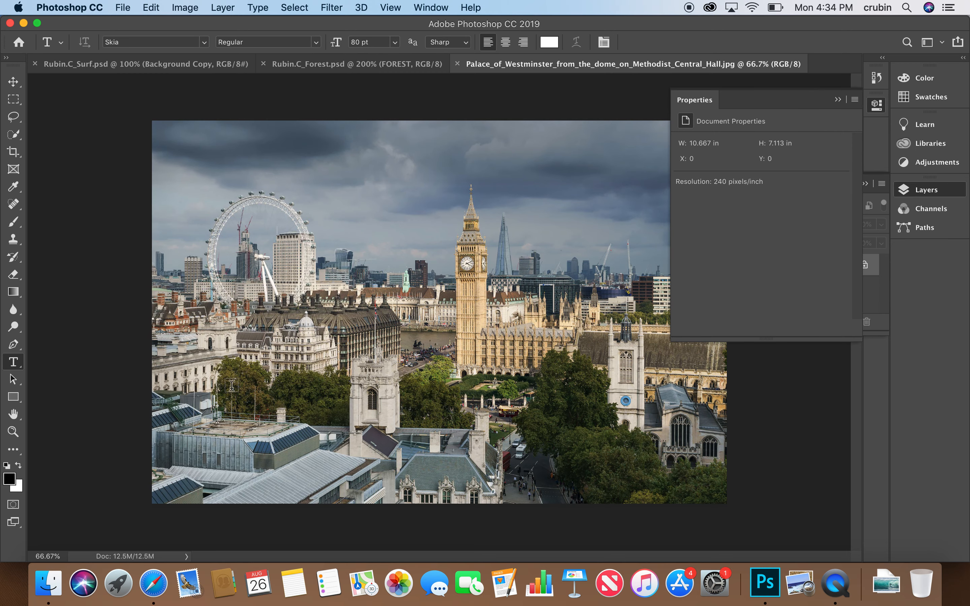
Step: Add the text LONDON in the sky above the Ferris wheel
click(190, 187)
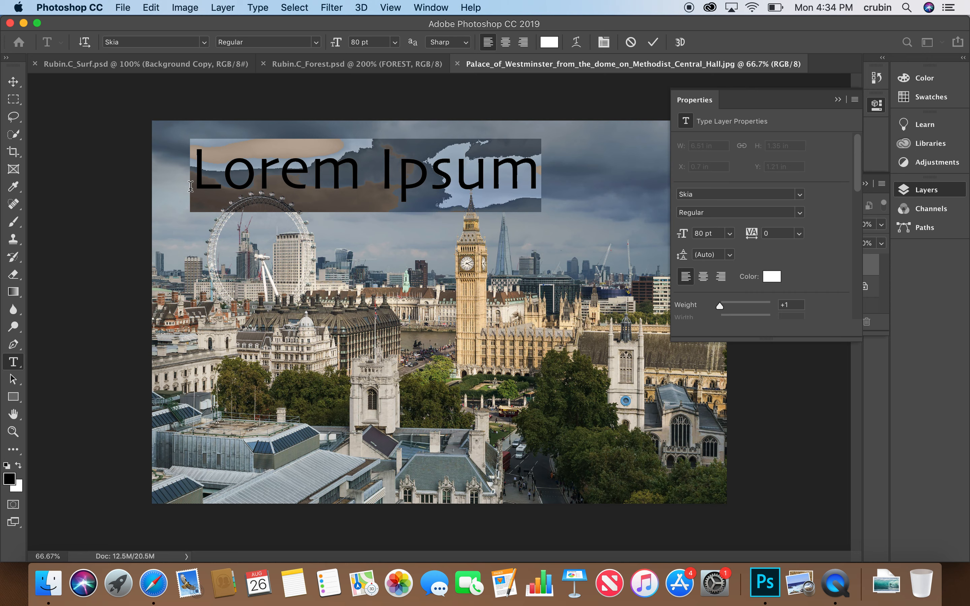
text(LONMD)
key(BackSpace)
key(BackSpace)
text(DON)
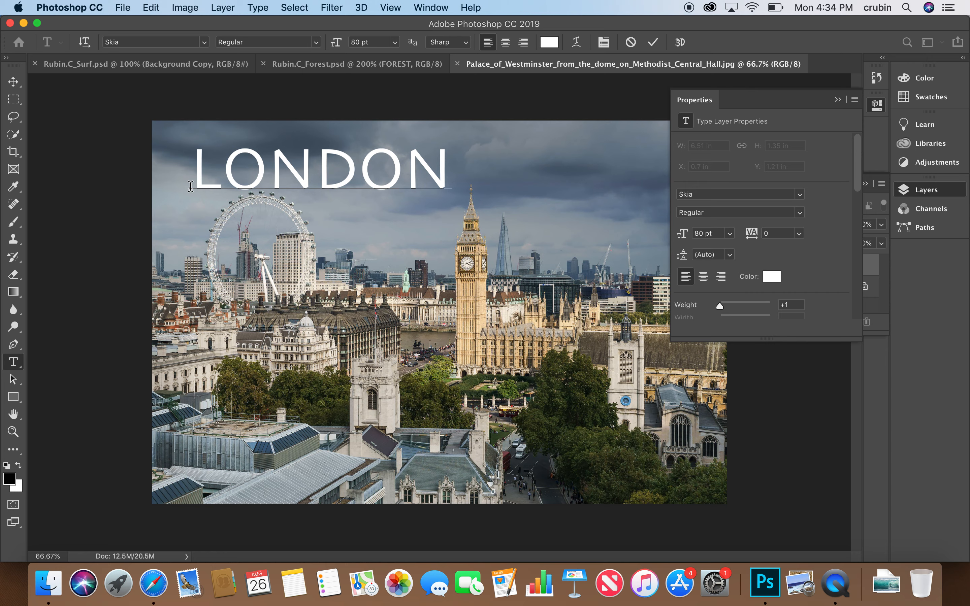
Step: Set the LONDON text to Black Condensed at 200 pt and move it down over the skyline
key(super+a)
click(320, 42)
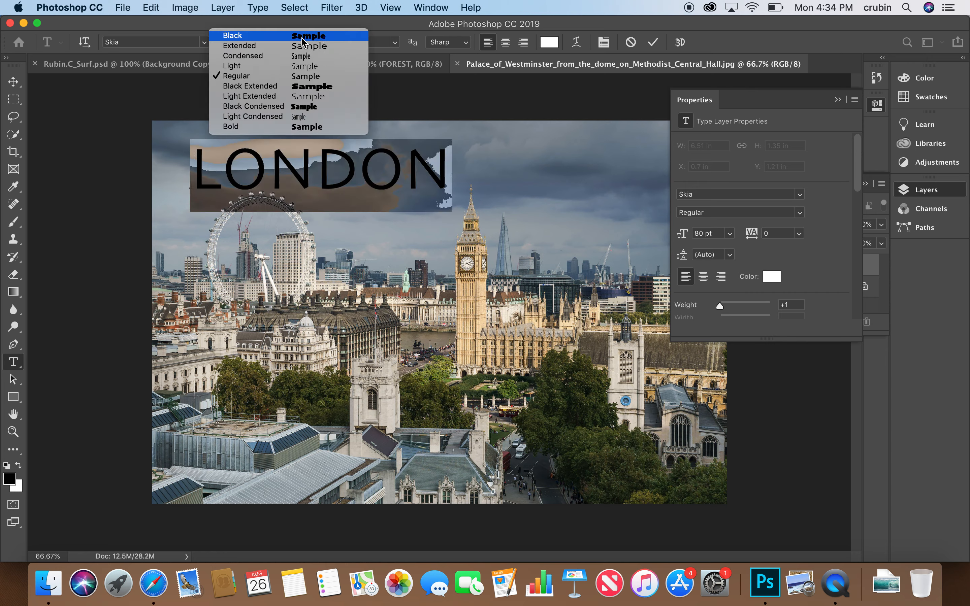
click(288, 106)
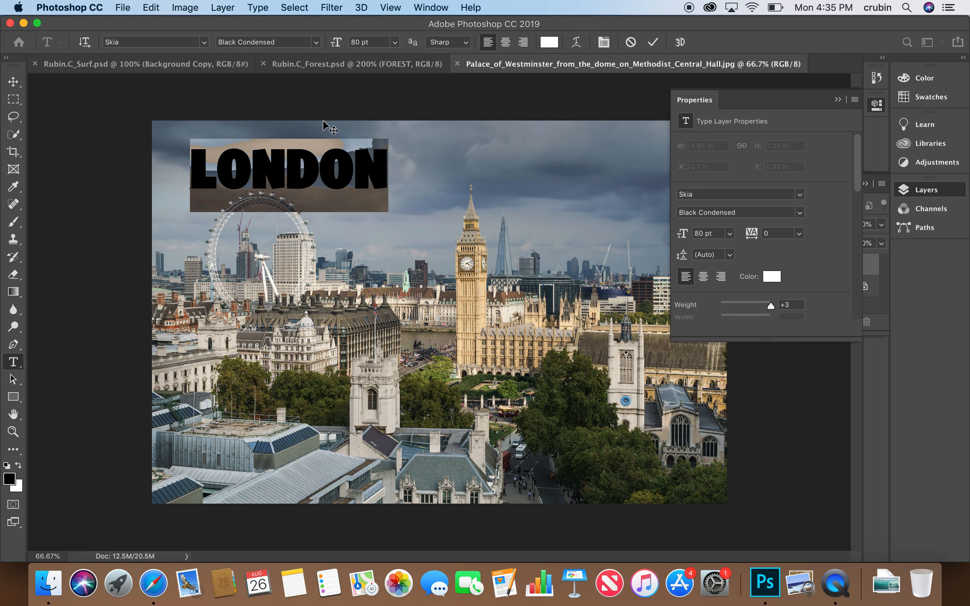
click(395, 42)
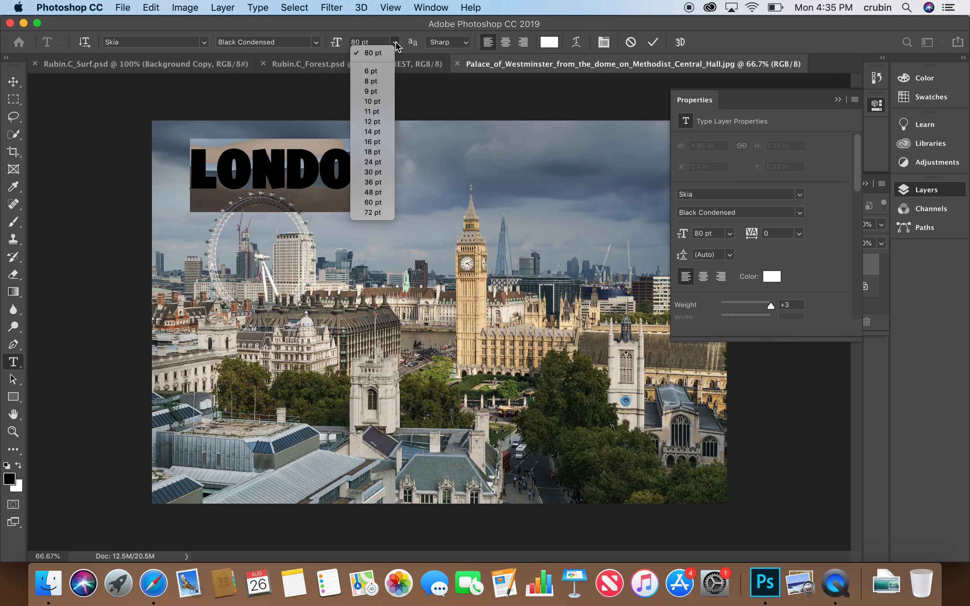
click(371, 40)
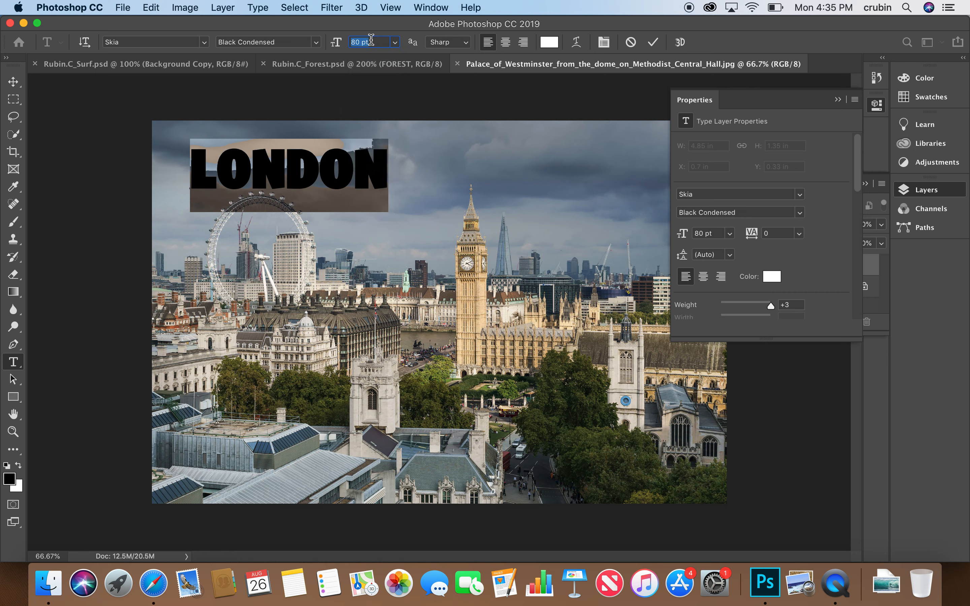
text(200)
key(Return)
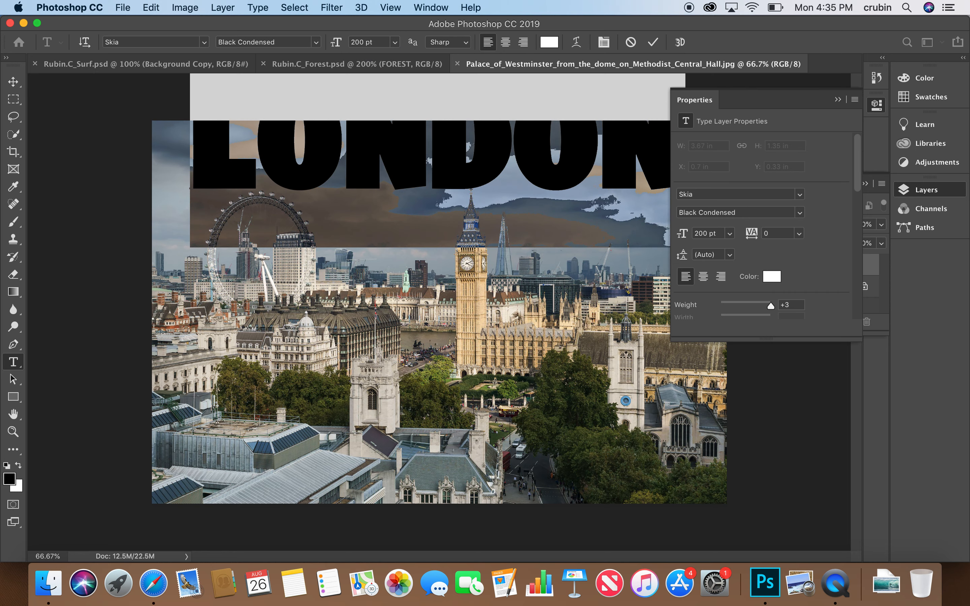
click(13, 81)
drag(336, 173, 354, 269)
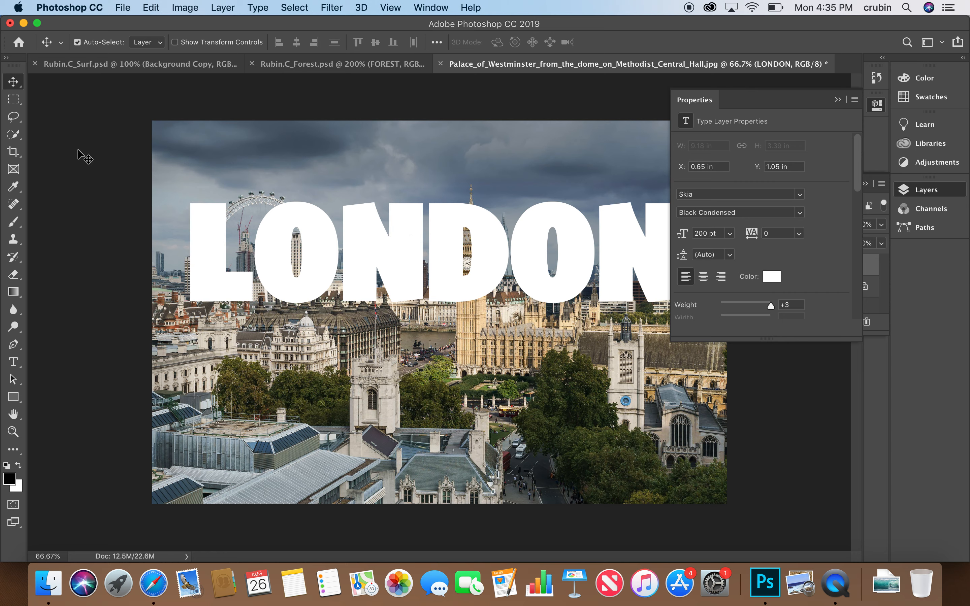
Step: Enlarge the LONDON text to 250 pt
click(14, 363)
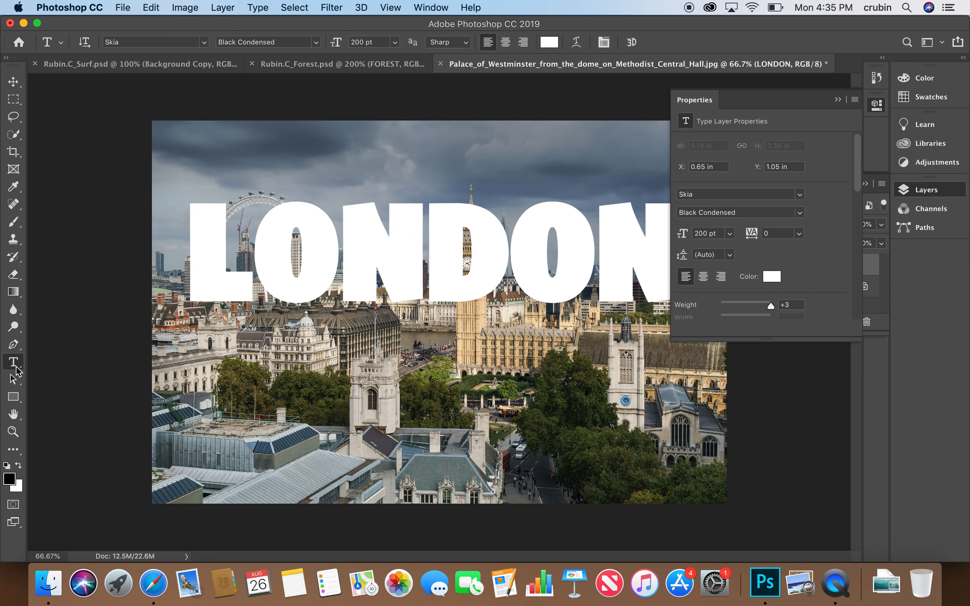
double_click(248, 232)
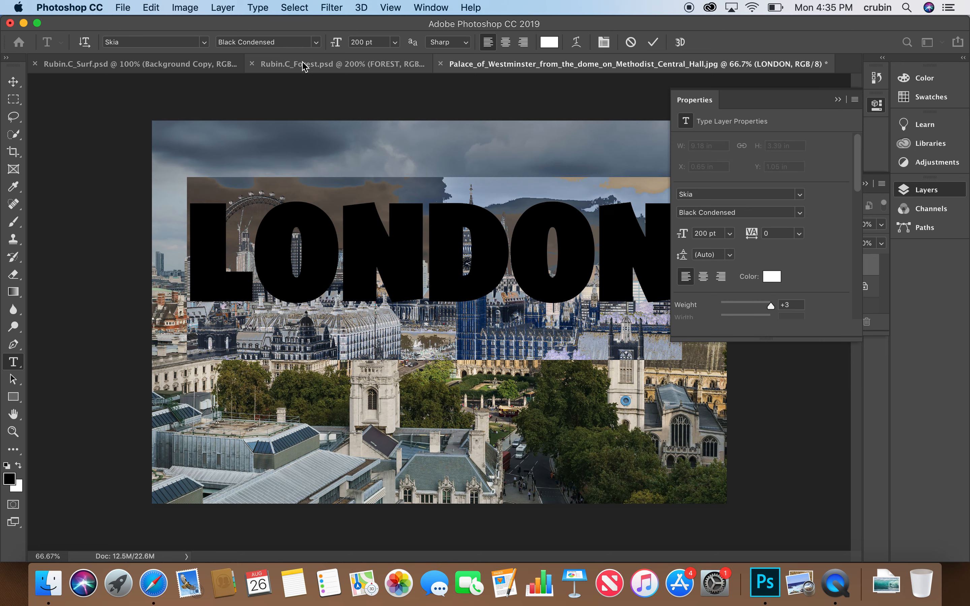
click(358, 43)
click(363, 43)
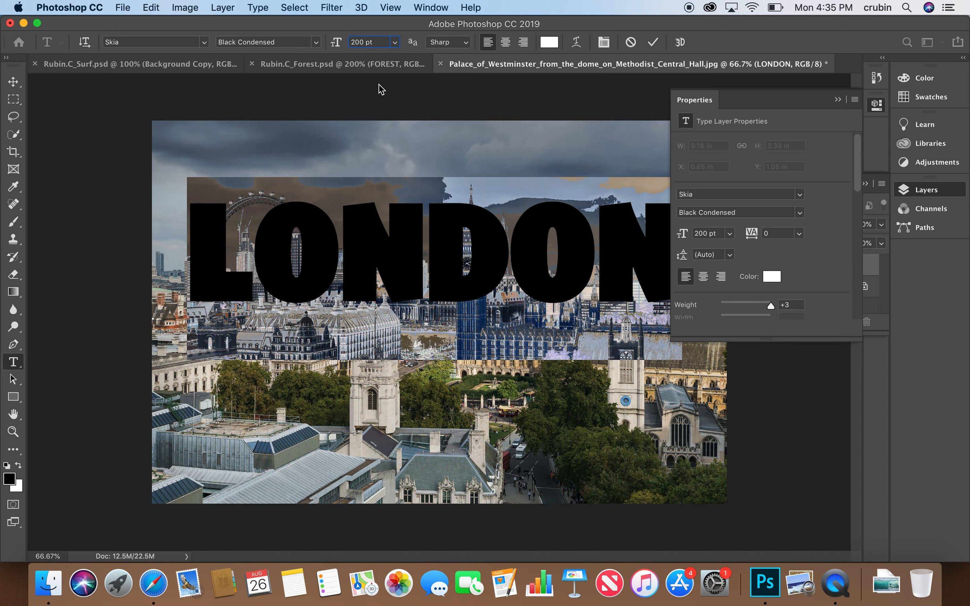
key(Return)
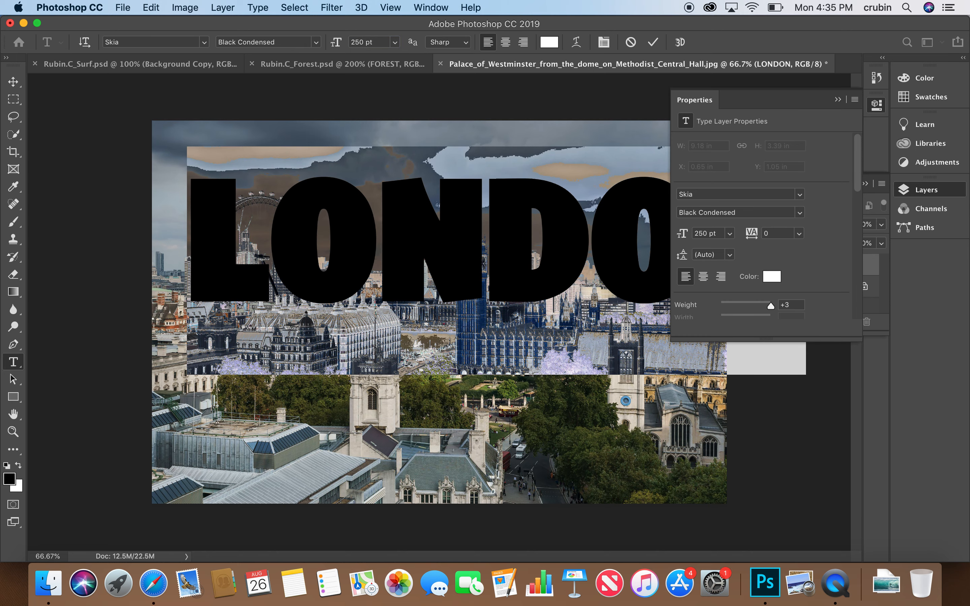
Step: Collapse the Properties panel and move the LONDON text lower, with its L close to the photo's left edge
click(13, 82)
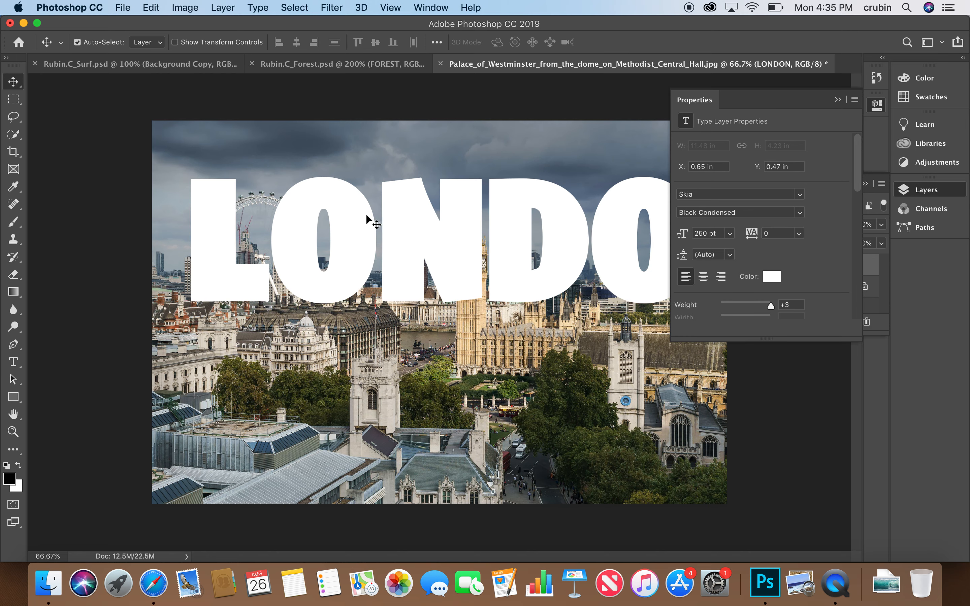
drag(355, 236, 352, 286)
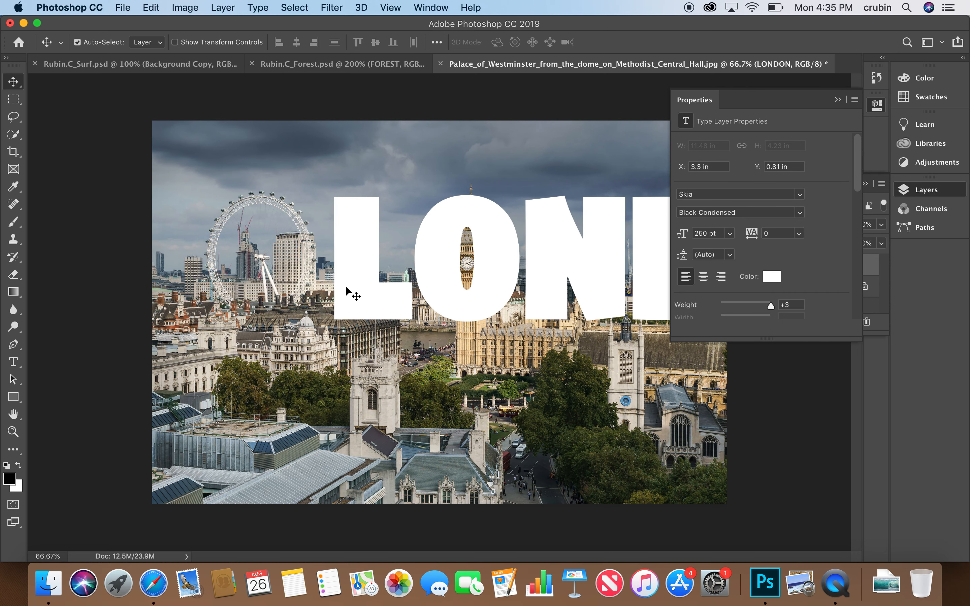
click(836, 100)
drag(594, 246, 416, 272)
Step: Reduce the LONDON text to 220 pt and return to the Move tool
click(13, 362)
double_click(192, 286)
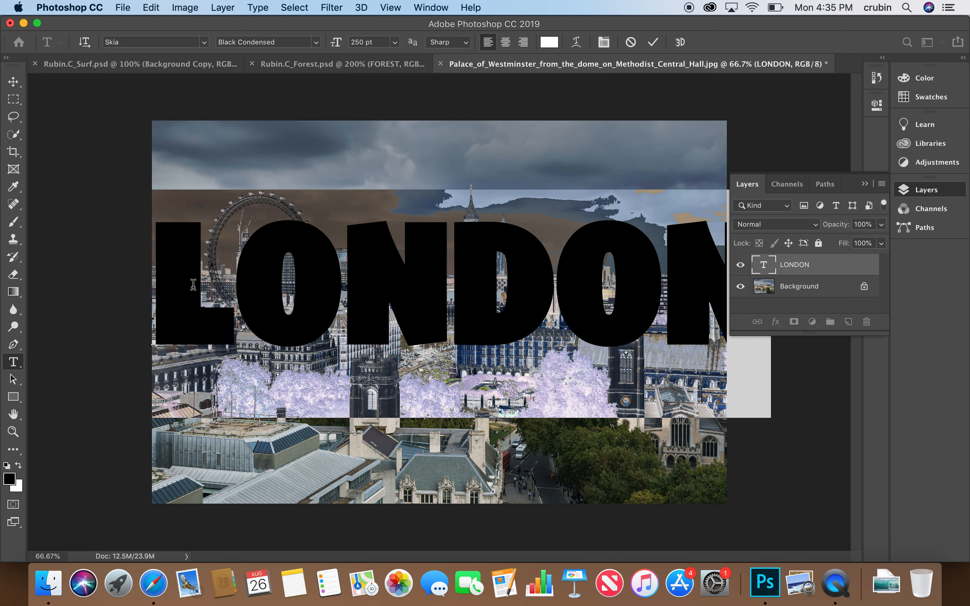
click(360, 42)
text(220)
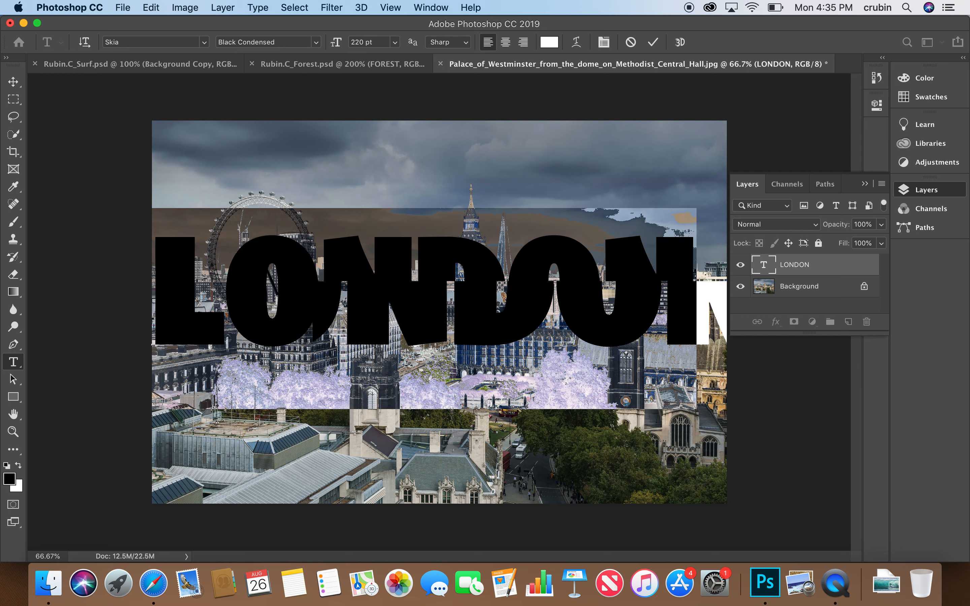
key(Return)
click(380, 119)
key(v)
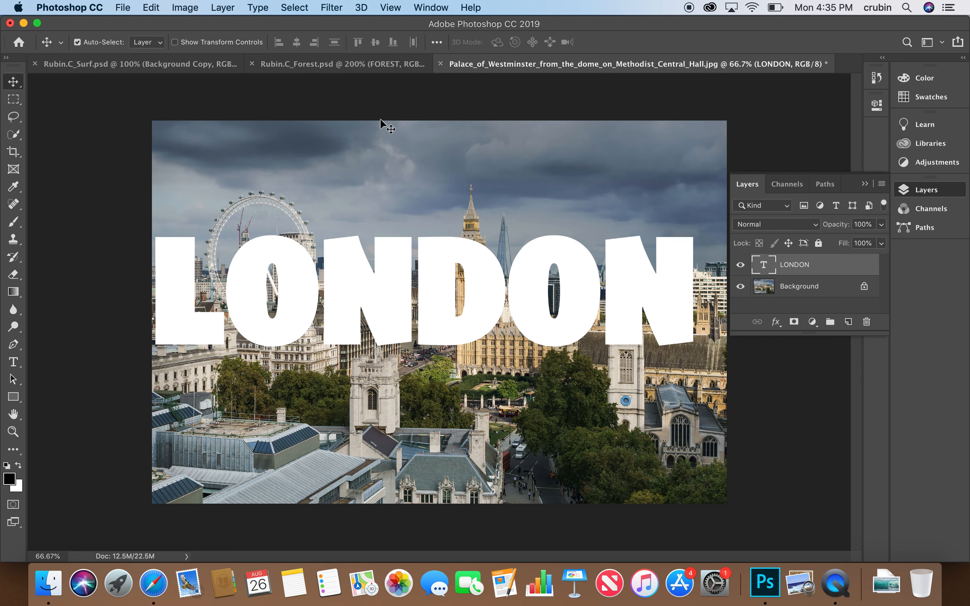
Step: Set the LONDON text size to 230 pt so the word spans the photo, and switch back to the Move tool
double_click(227, 293)
click(362, 41)
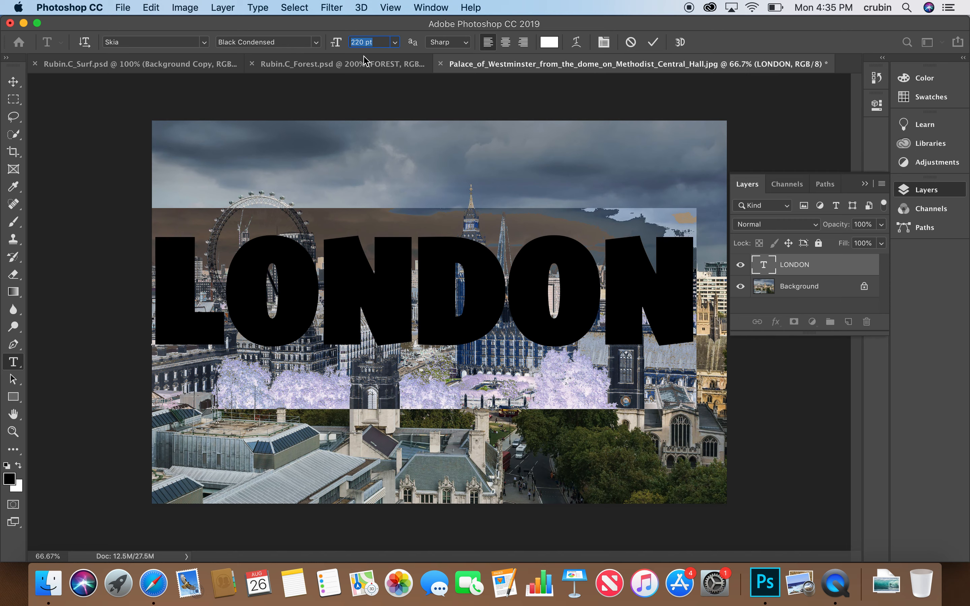
text(230)
key(Return)
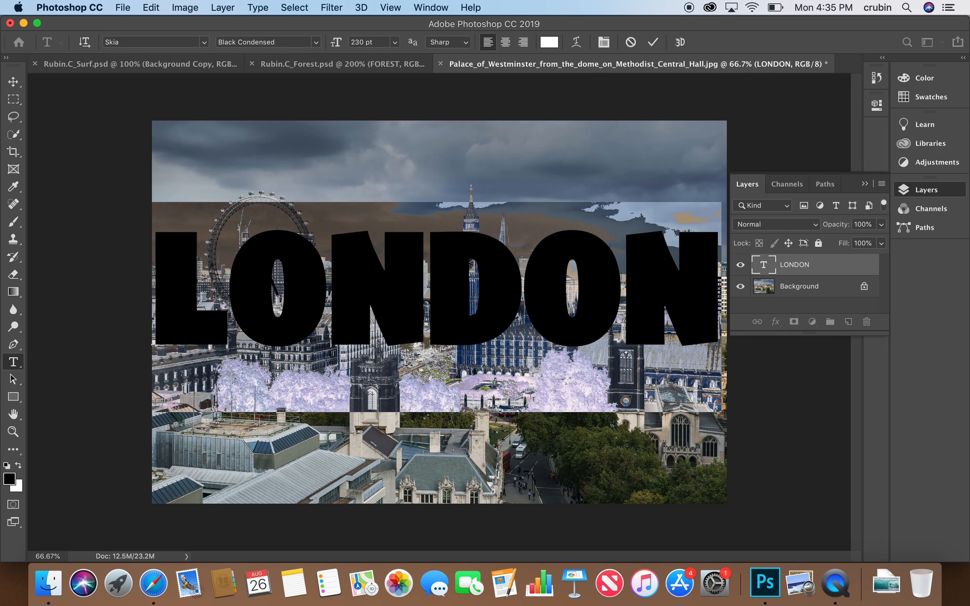
click(13, 99)
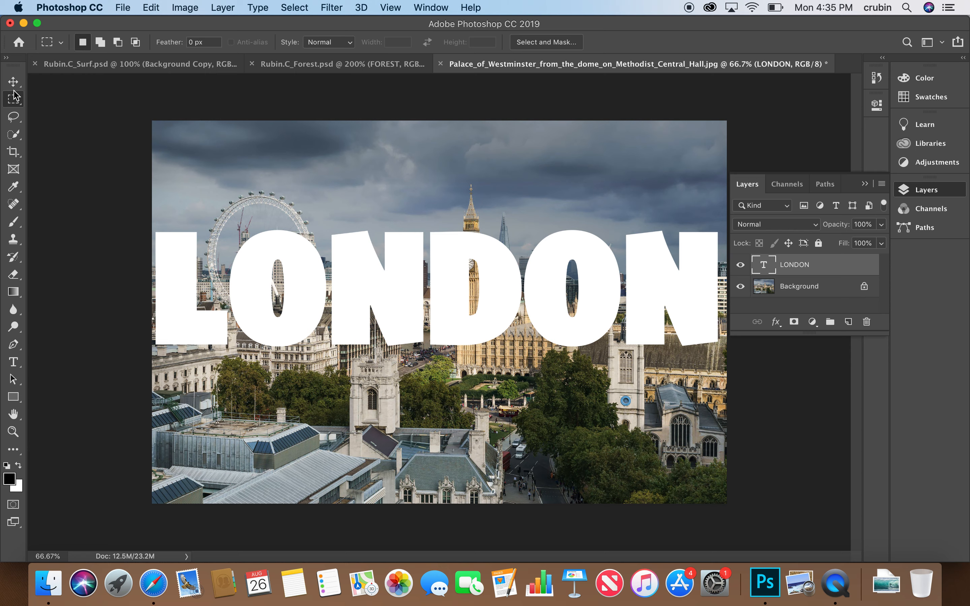
click(13, 81)
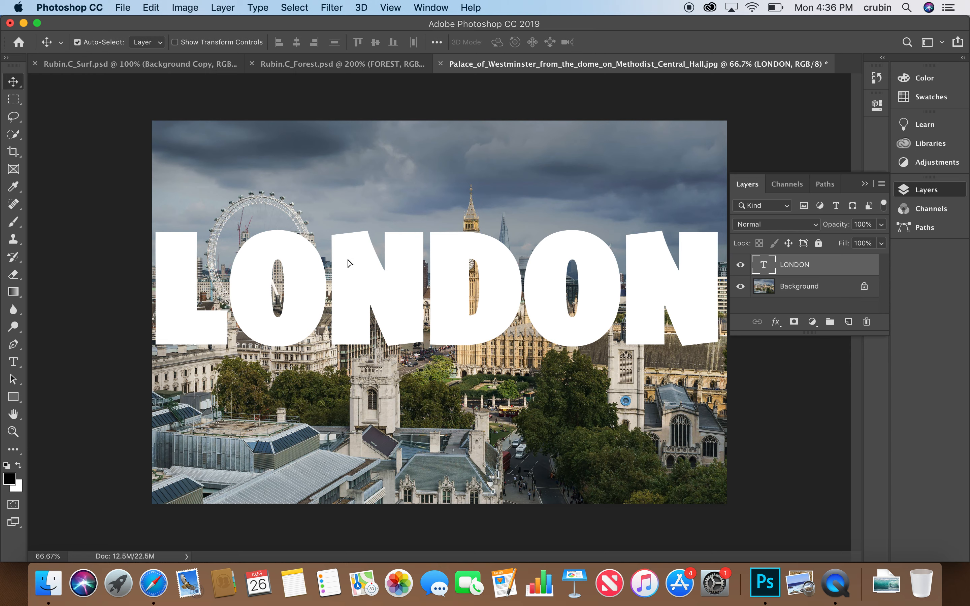
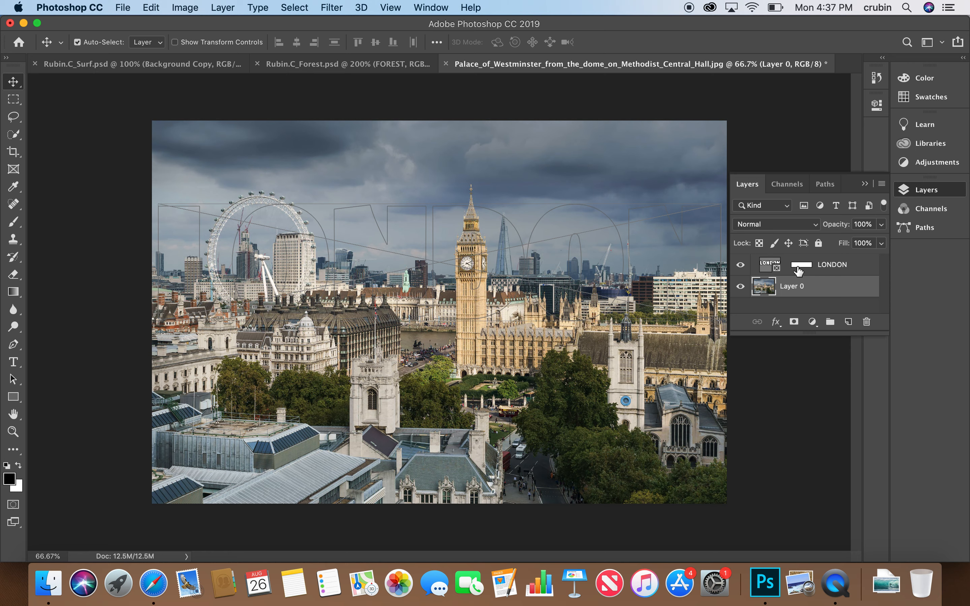
Step: Place the Layer 0 photo inside the LONDON frame layer
click(798, 272)
drag(786, 286, 800, 265)
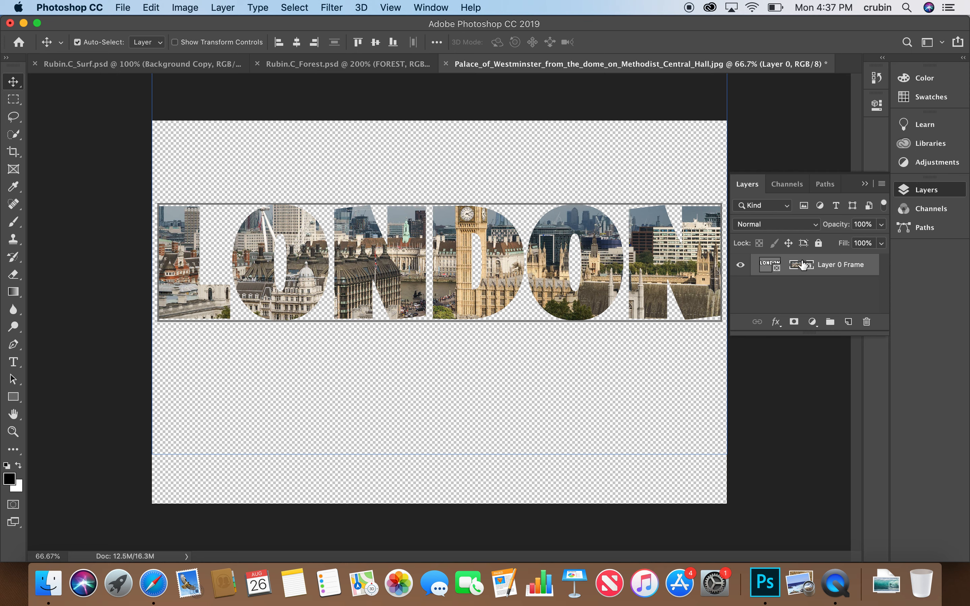
Step: Select the photo inside the frame and move it down so the Ferris wheel and Big Ben's clock fill the letters
click(770, 268)
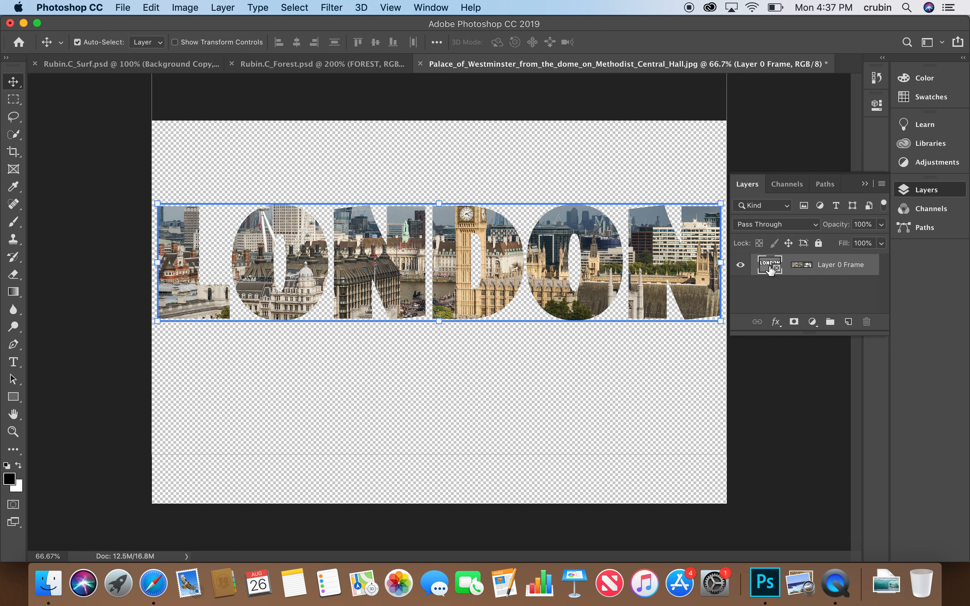
click(807, 268)
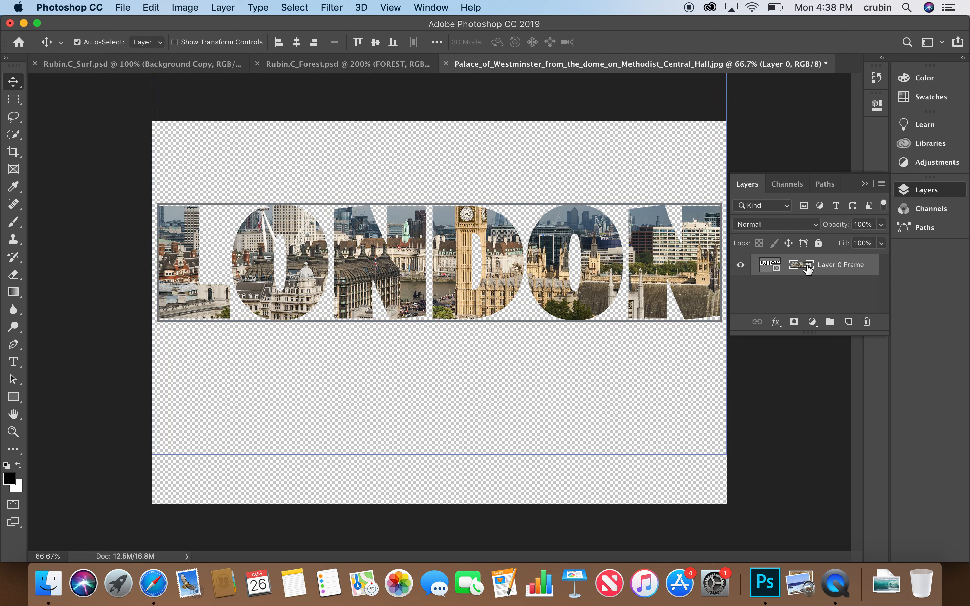
drag(700, 263, 693, 327)
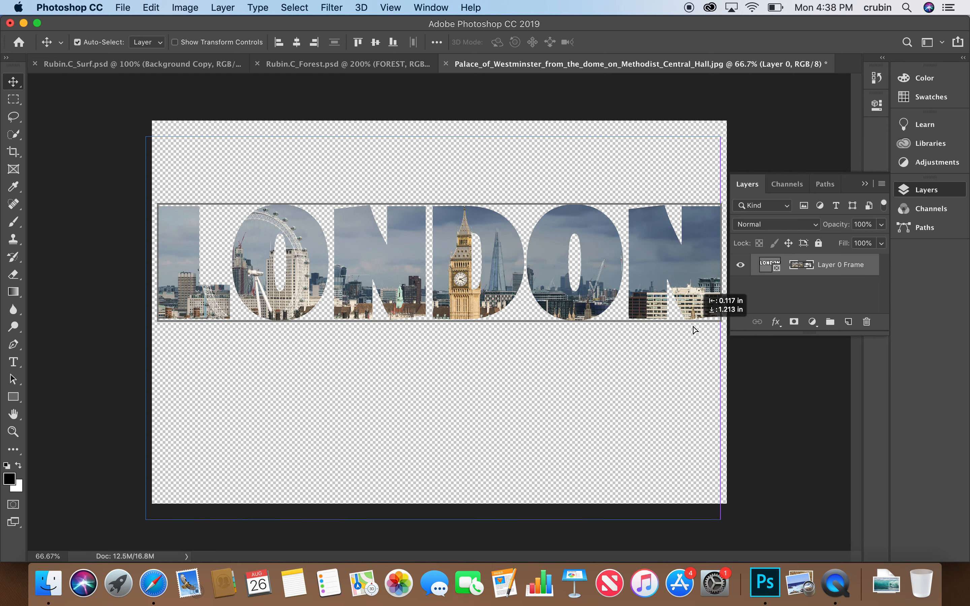
drag(695, 329, 693, 314)
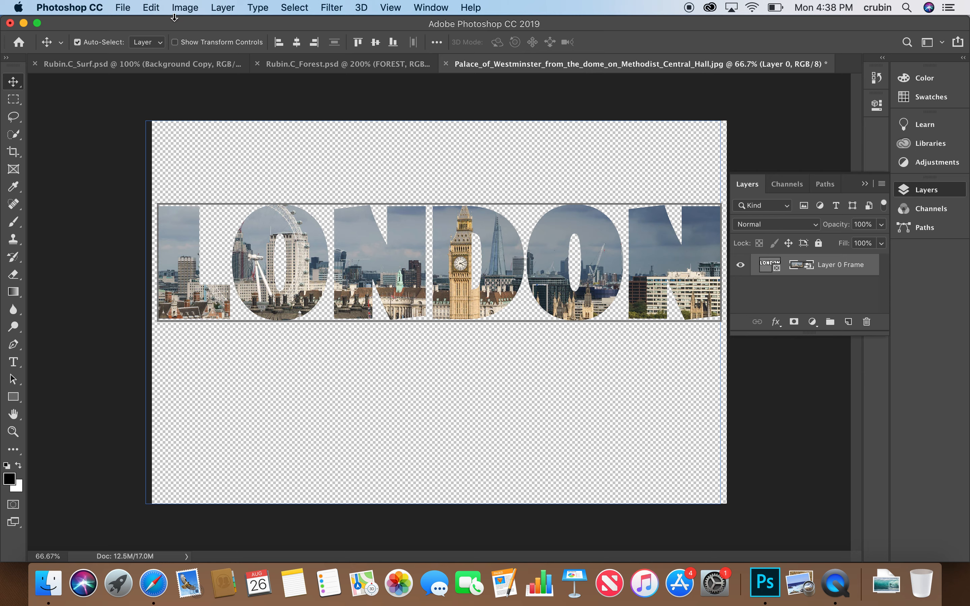
Step: Save the LONDON document to the Desktop in Photoshop format, named with the author's surname and initial plus "_London", keeping Maximize Compatibility enabled
click(122, 7)
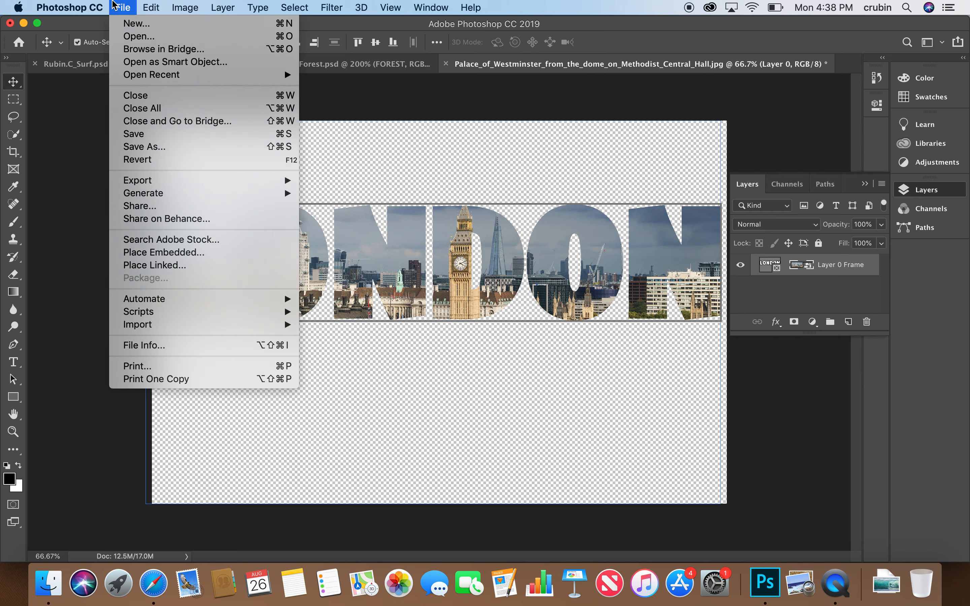
click(149, 146)
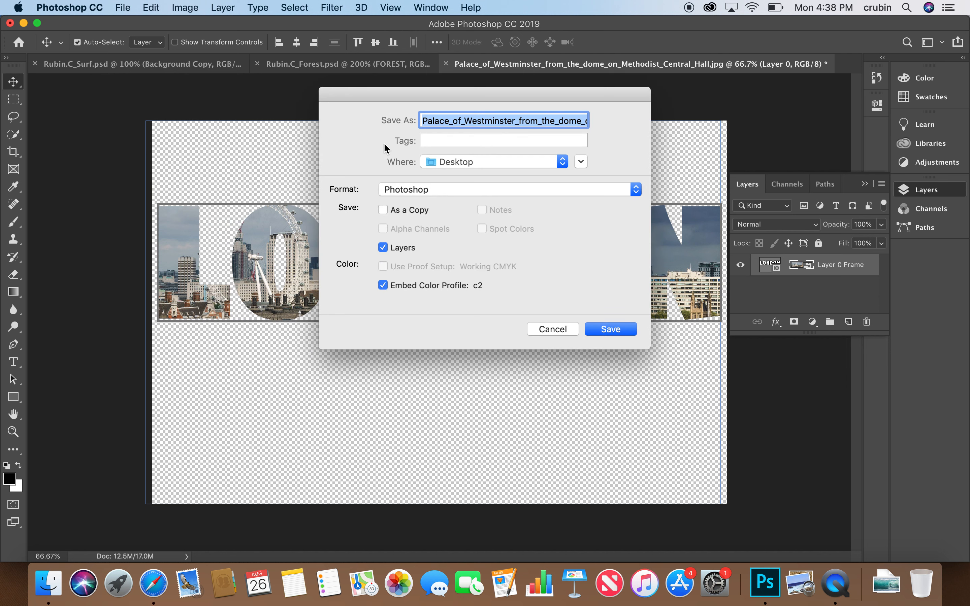
text(LON)
key(BackSpace)
key(BackSpace)
key(BackSpace)
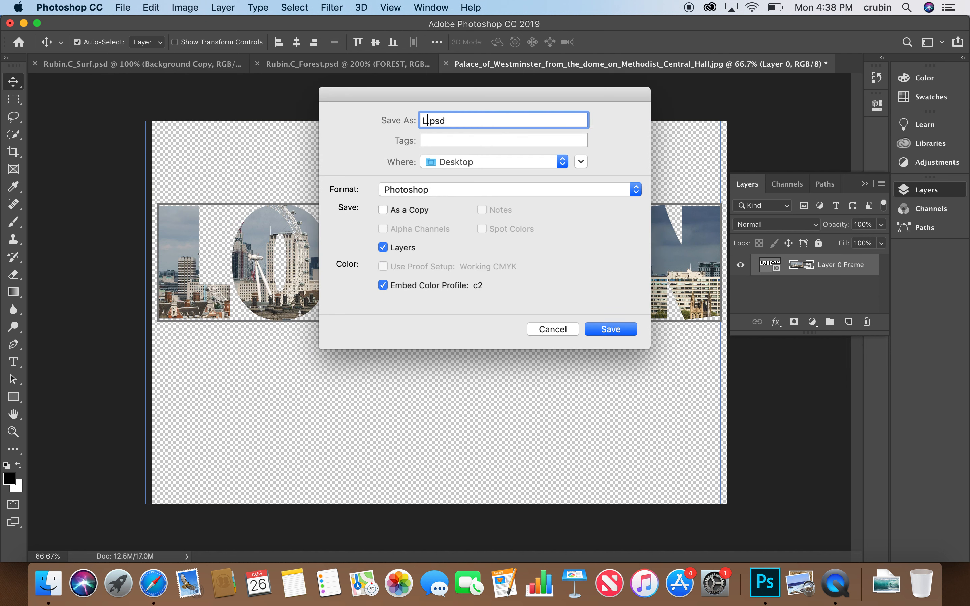
text(Rubin.C_London)
click(631, 323)
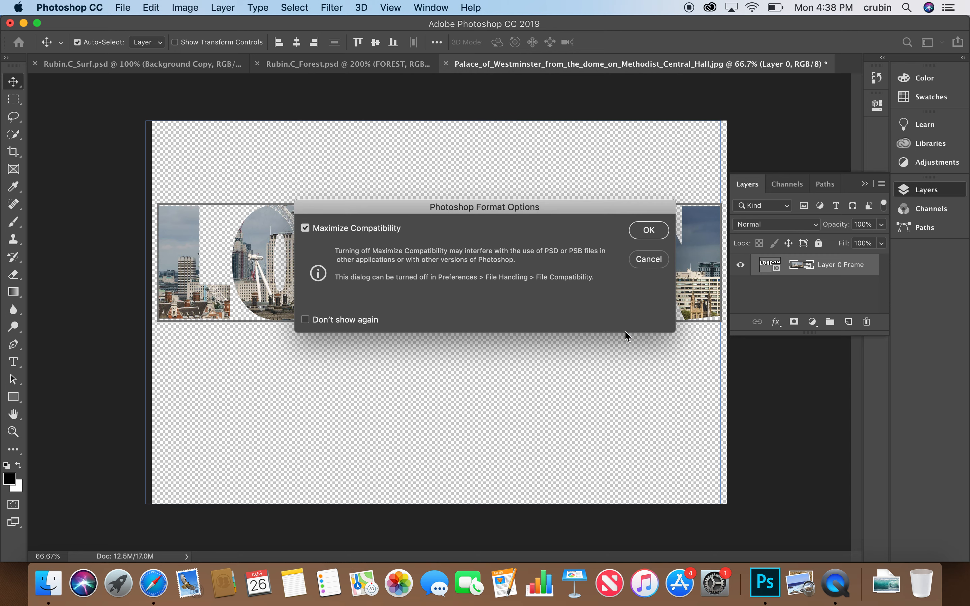
click(649, 230)
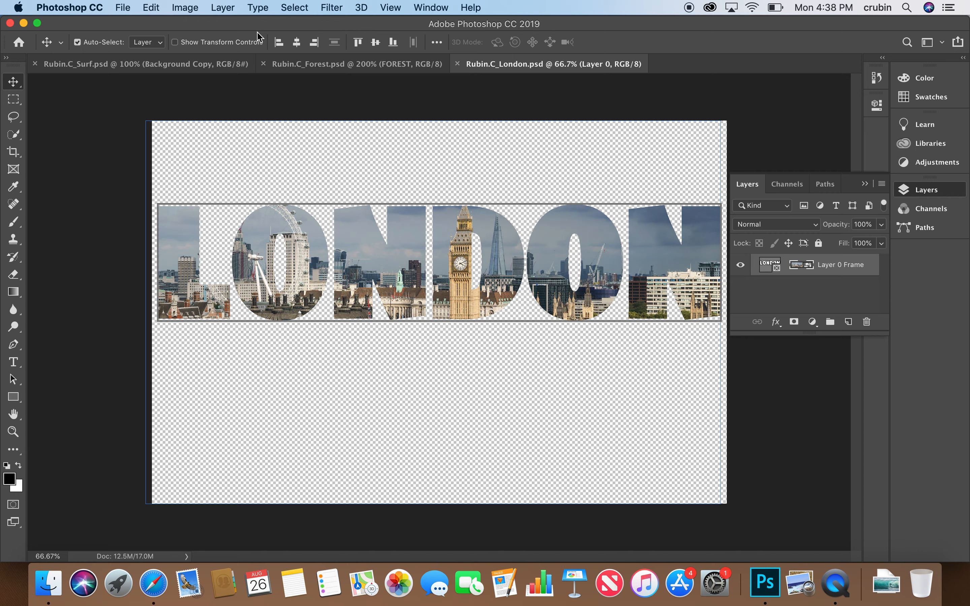
Step: Create a new blank document 5 inches wide and 7 inches high at 300 pixels/inch in RGB Color
click(123, 7)
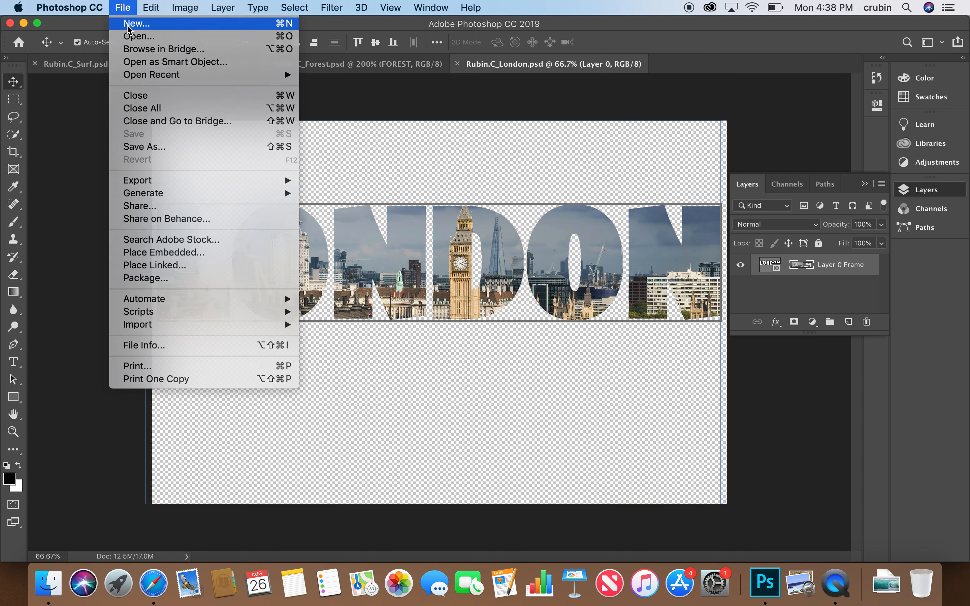
click(128, 25)
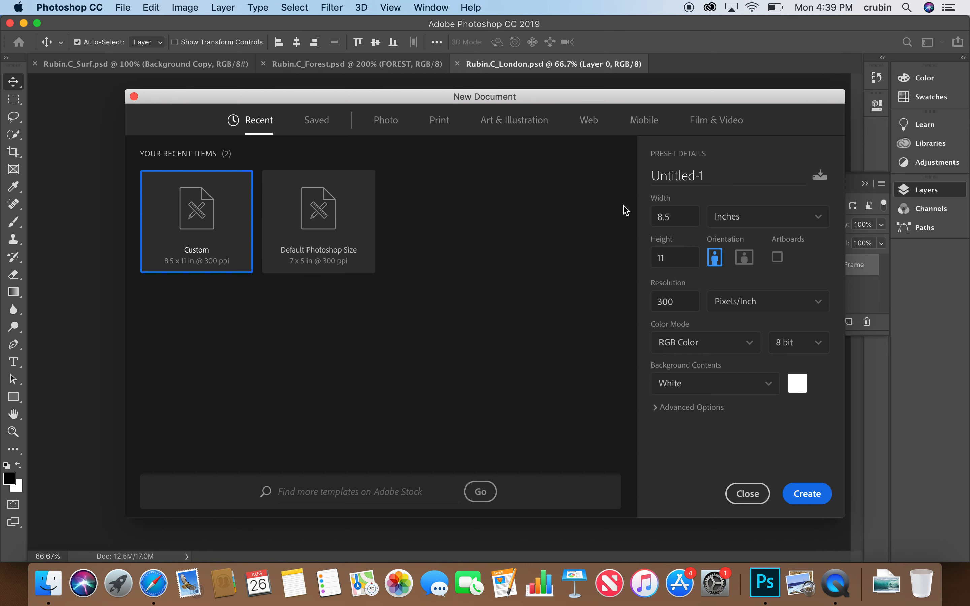
click(675, 217)
text(5)
key(Tab)
text(7)
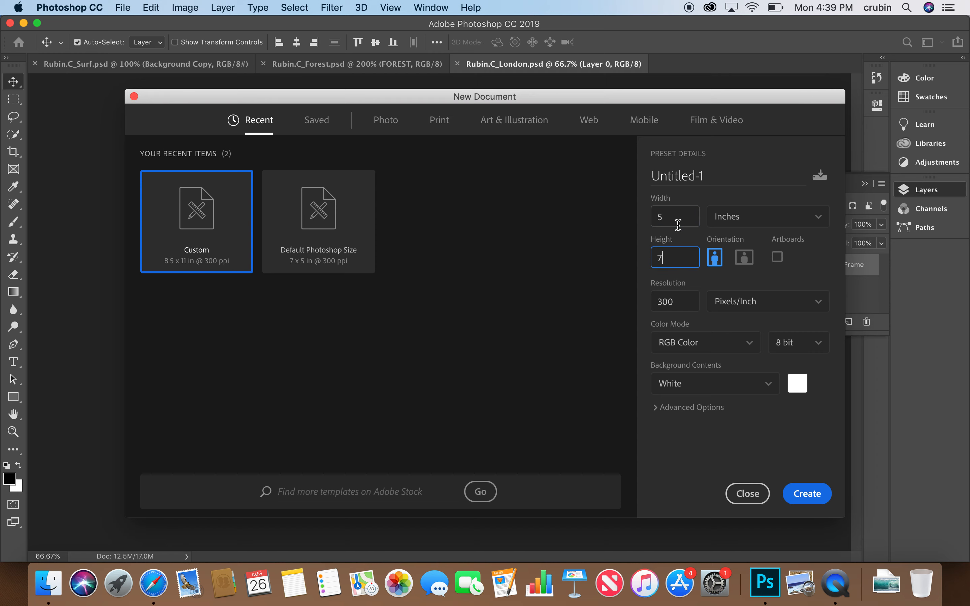
click(805, 498)
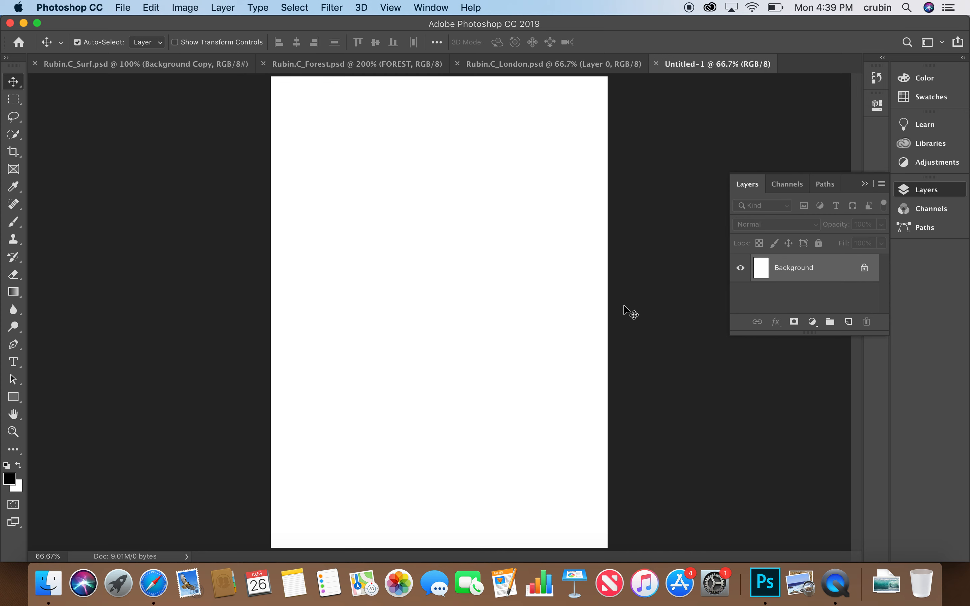
Step: Resize the LONDON document to a width of 5 inches, keeping its proportions
click(545, 65)
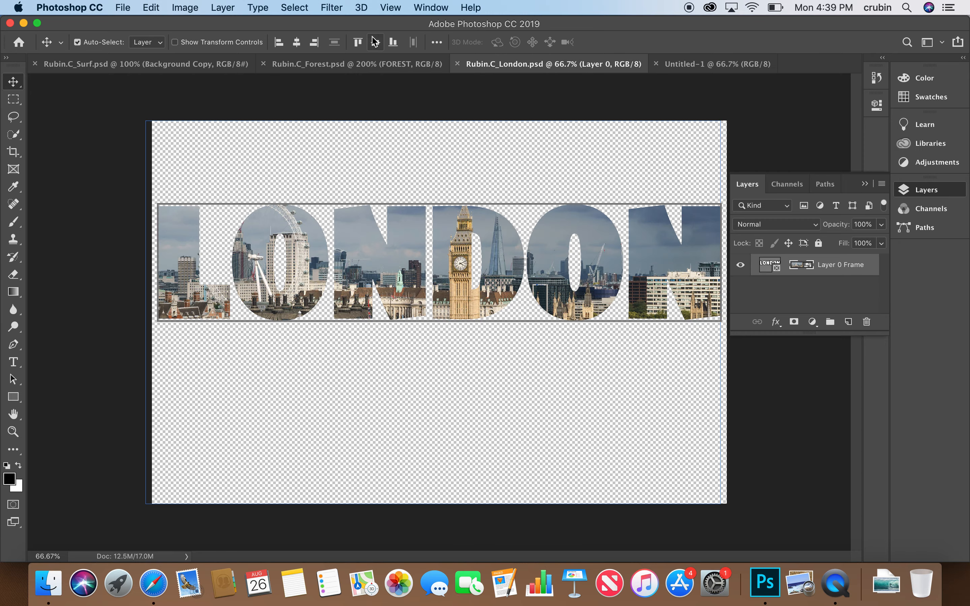
click(190, 8)
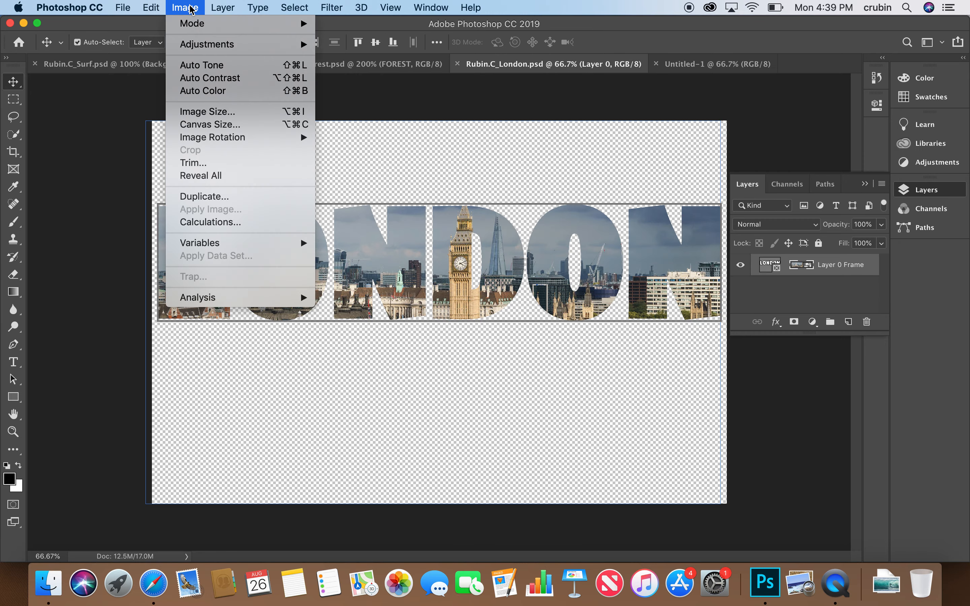
click(208, 112)
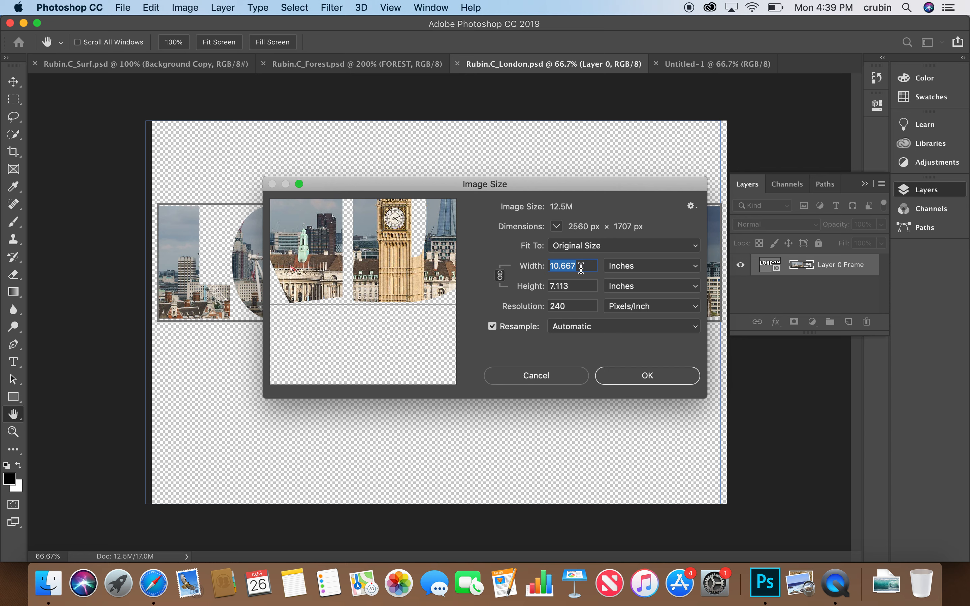
text(5)
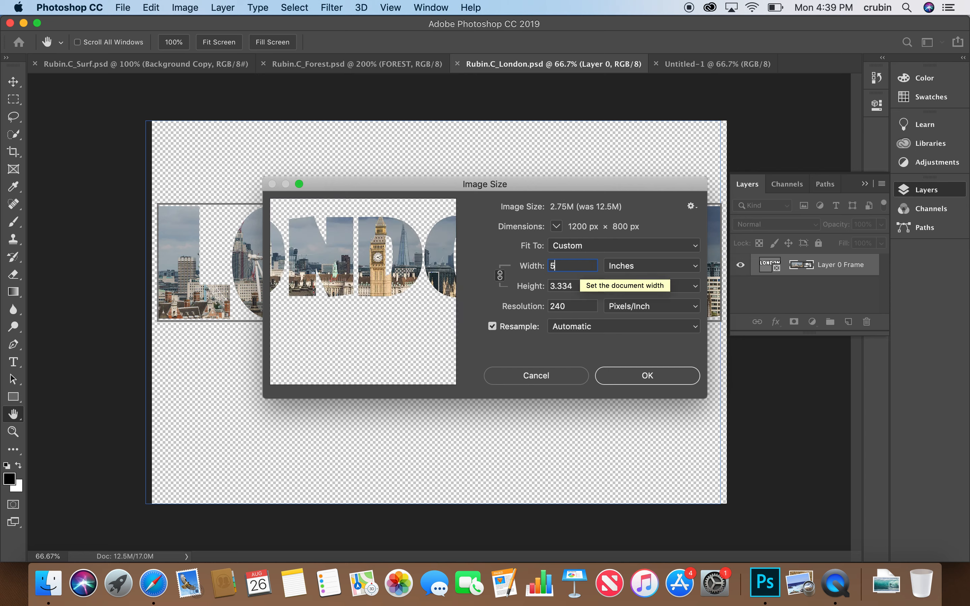
click(635, 380)
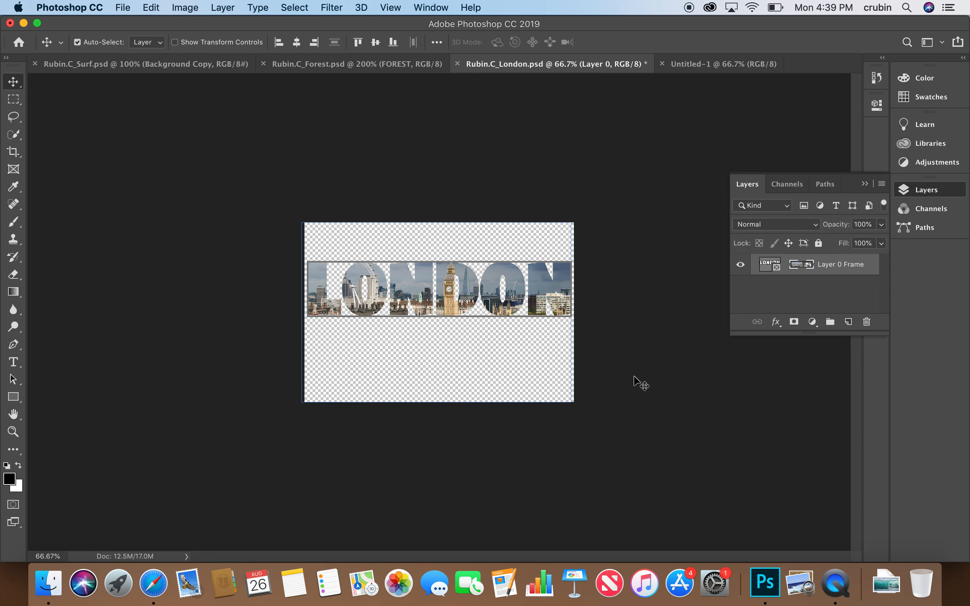
Step: Resize the FOREST document to a width of 5 inches, keeping its proportions
click(389, 65)
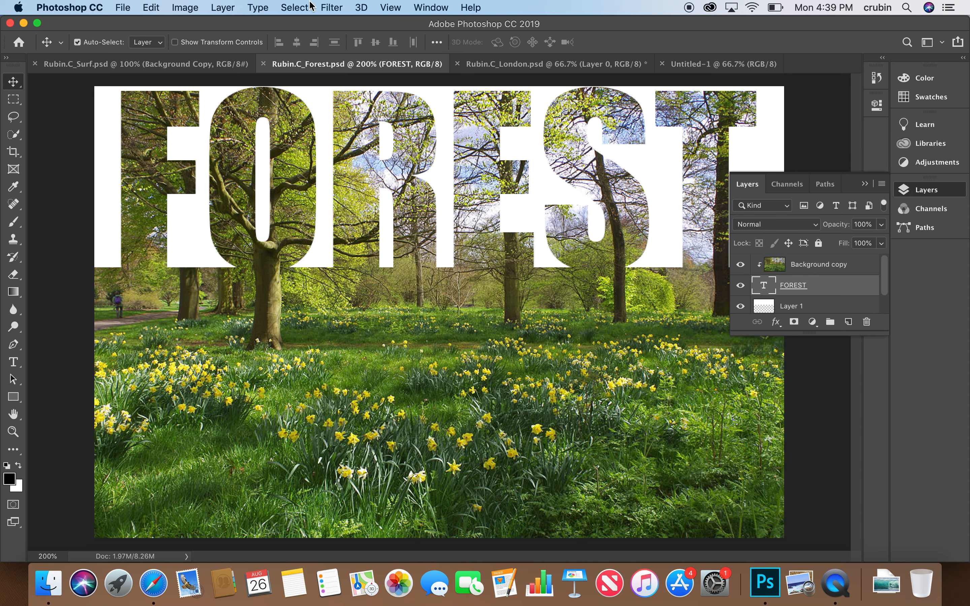
click(173, 7)
click(205, 112)
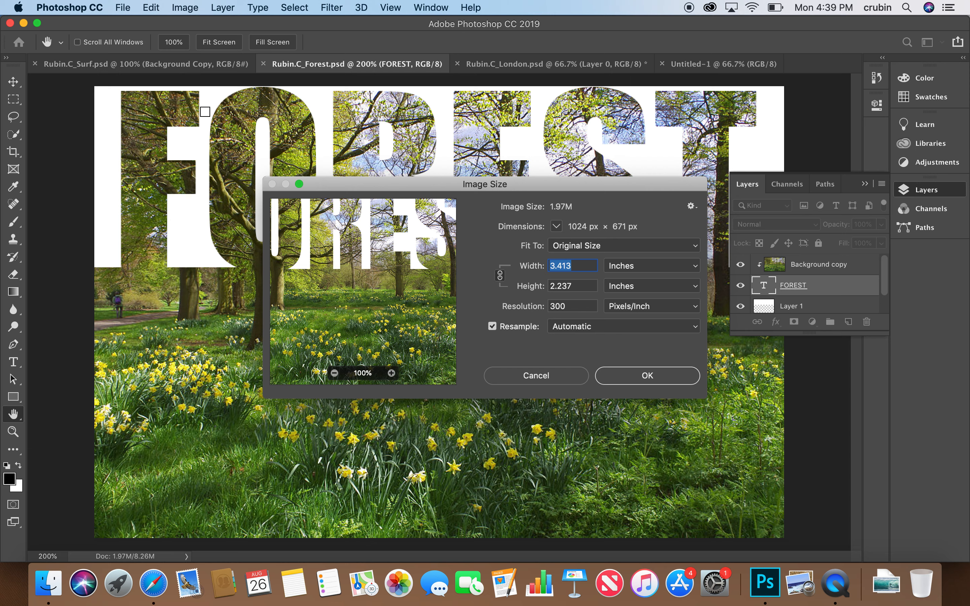
text(5)
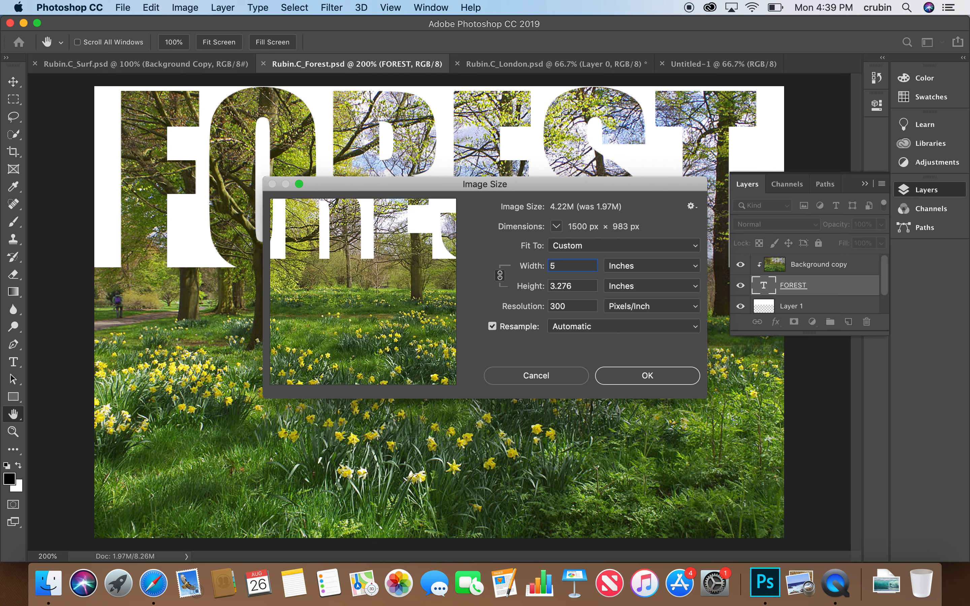
click(654, 376)
key(v)
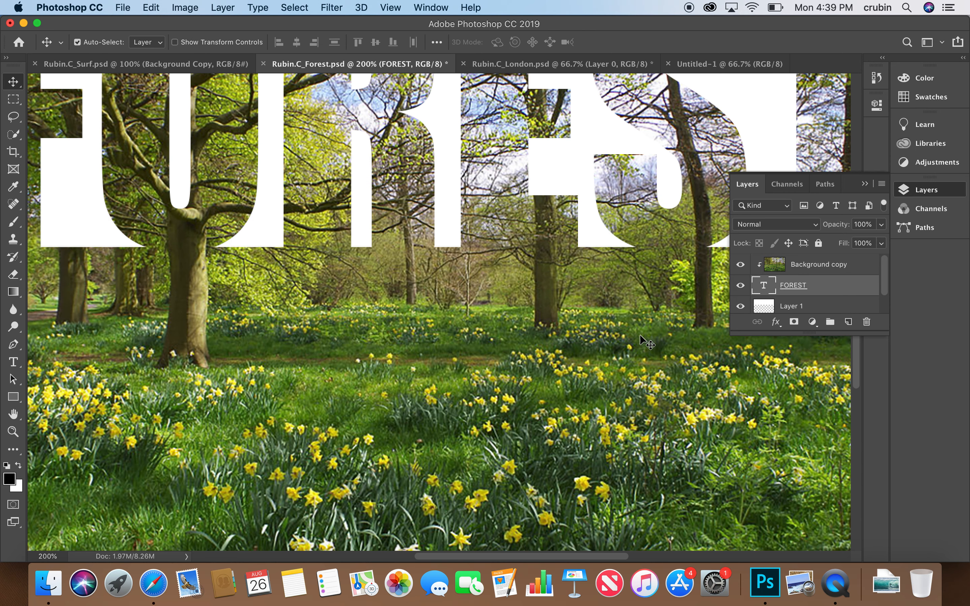
Step: Set the FOREST document's image width to 4 inches with its proportions kept
click(181, 65)
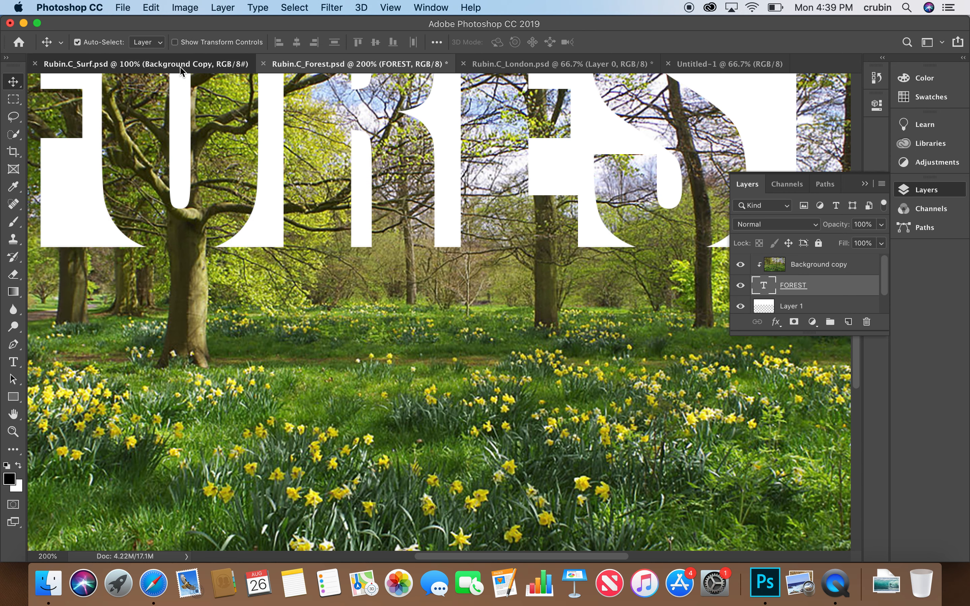
click(313, 65)
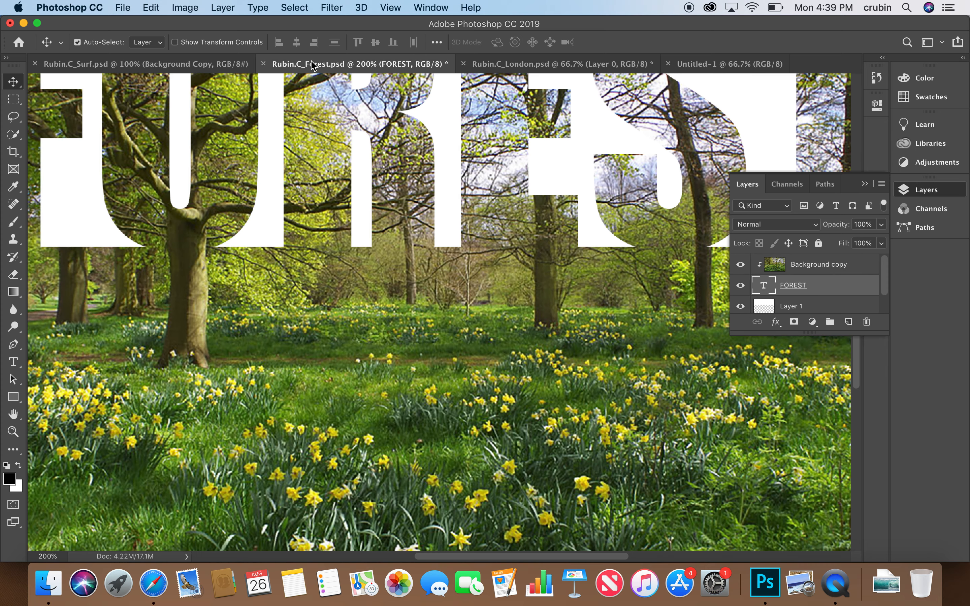
click(185, 7)
click(208, 111)
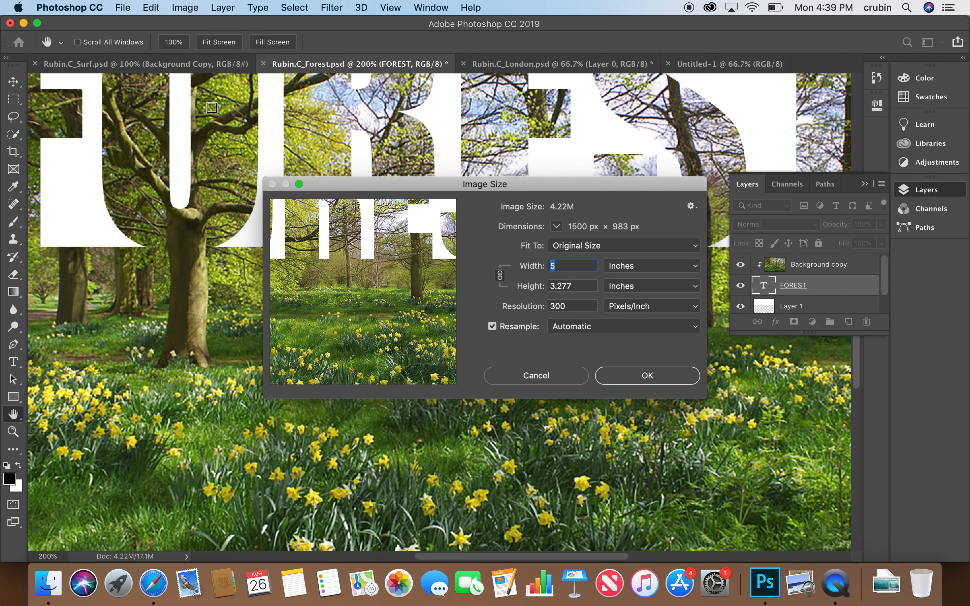
text(4)
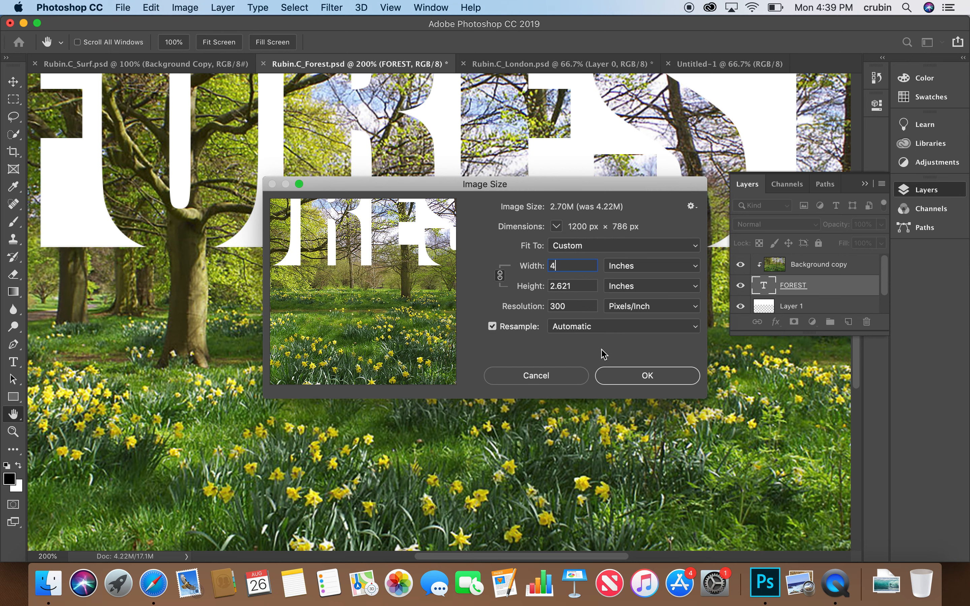
click(628, 375)
key(v)
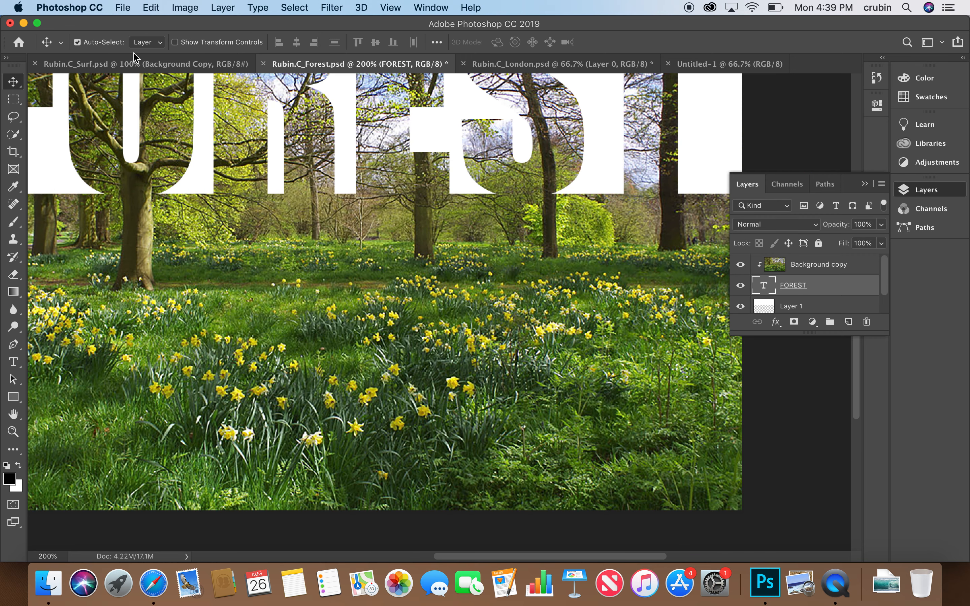
Step: Resize the SURF document to a width of 5 inches, keeping its proportions
click(136, 61)
click(186, 8)
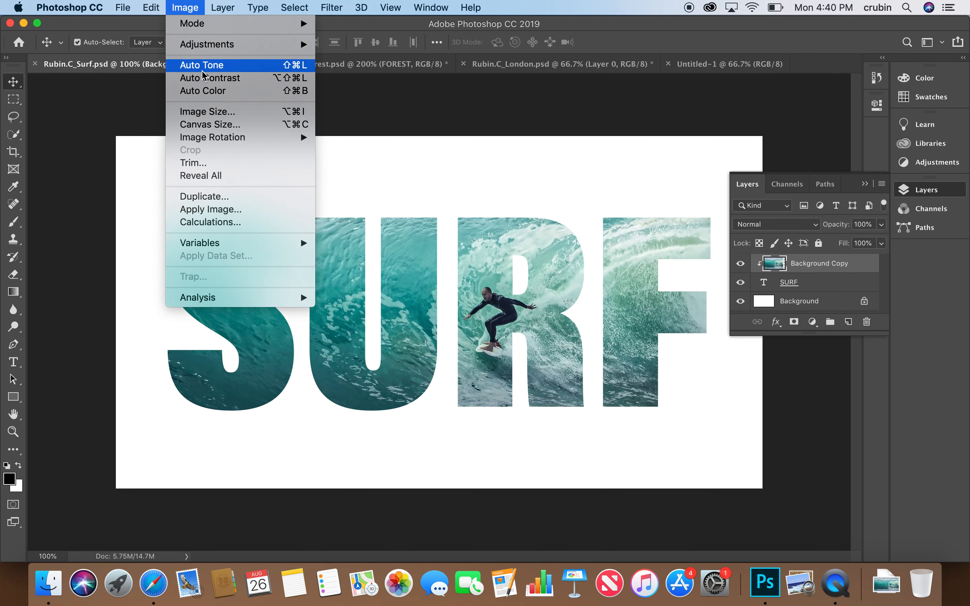
click(208, 112)
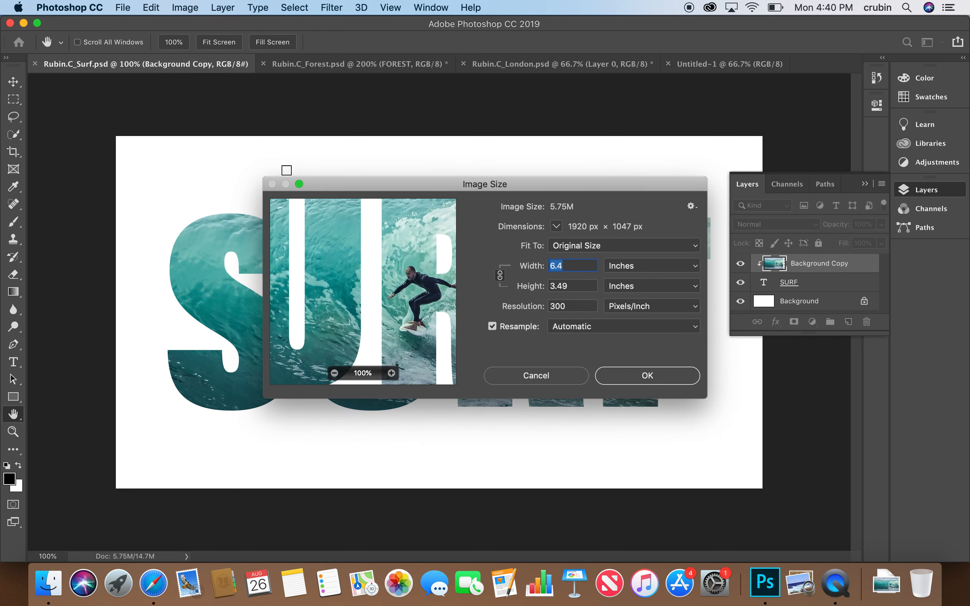
text(5)
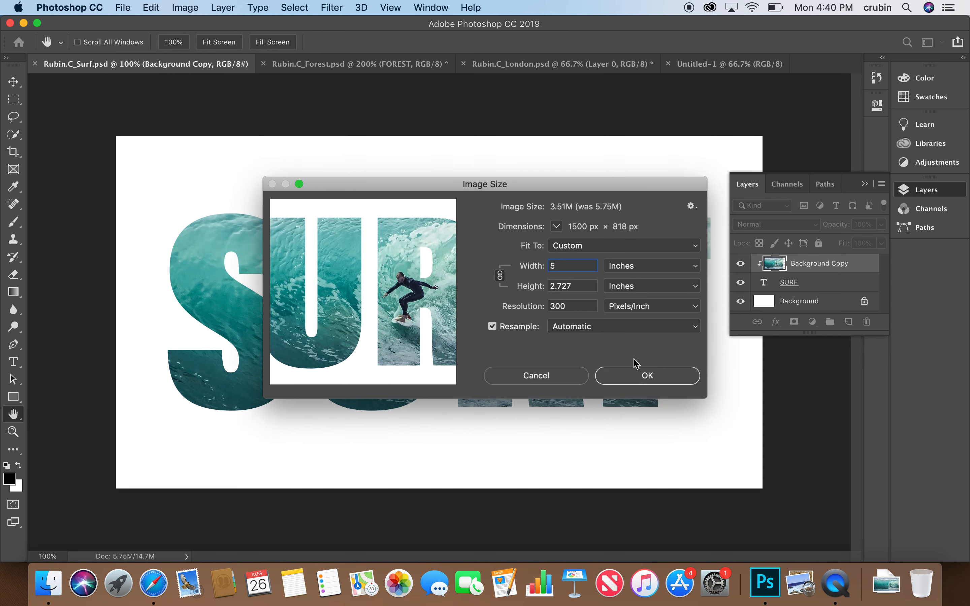
click(654, 374)
key(v)
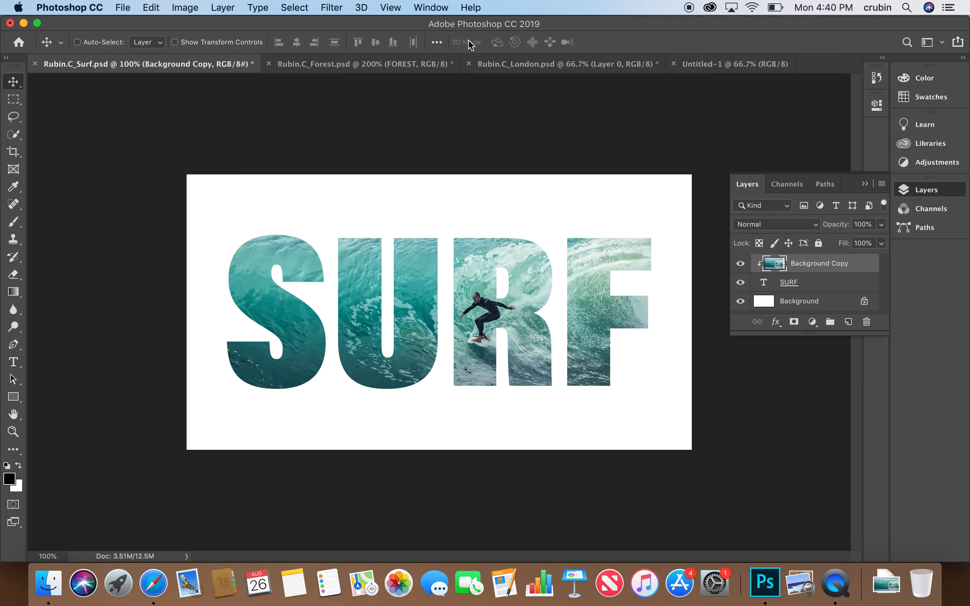
Step: Save the resized SURF, FOREST and LONDON documents
click(387, 68)
key(super+s)
click(475, 68)
key(super+s)
Step: Float all open documents in separate windows and spread them out so the blank document and all three word images are accessible
click(677, 66)
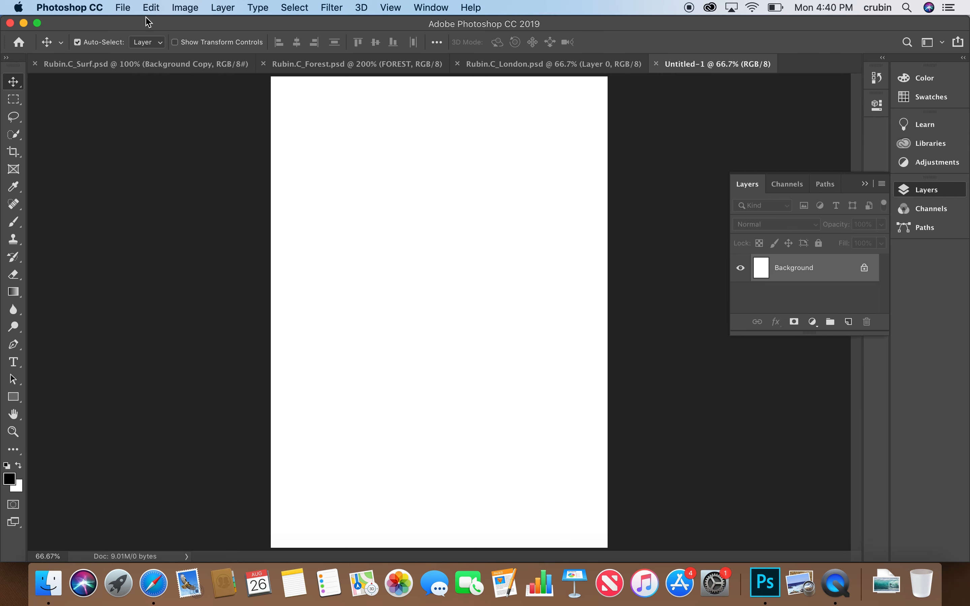
click(427, 7)
mouse_move(431, 24)
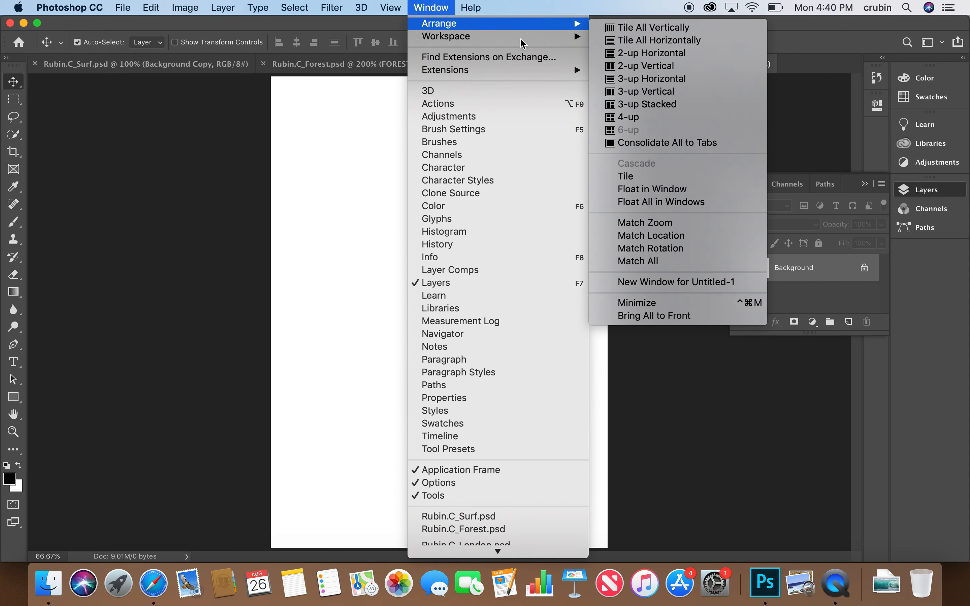
click(660, 203)
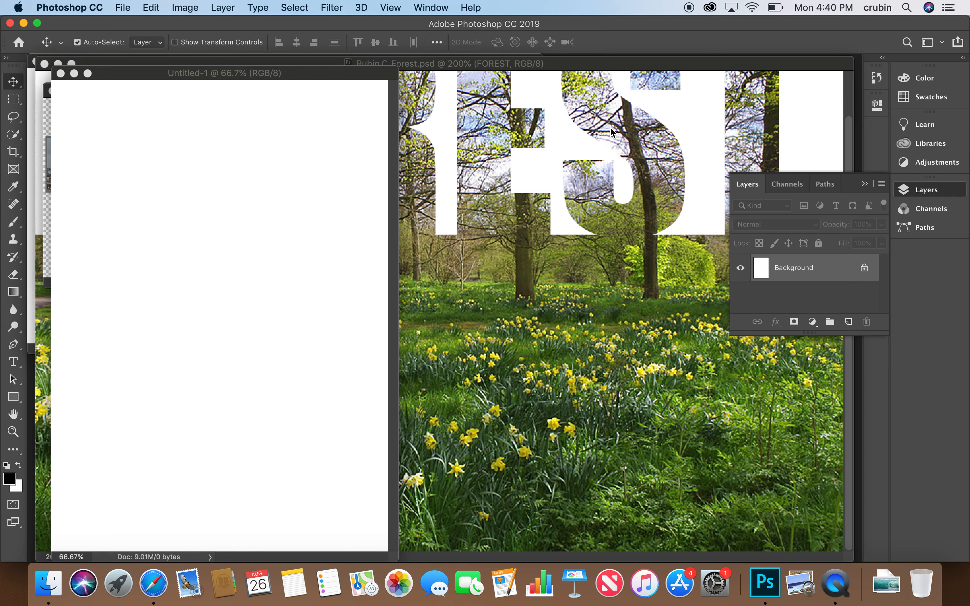
drag(237, 80, 623, 107)
drag(198, 64, 173, 215)
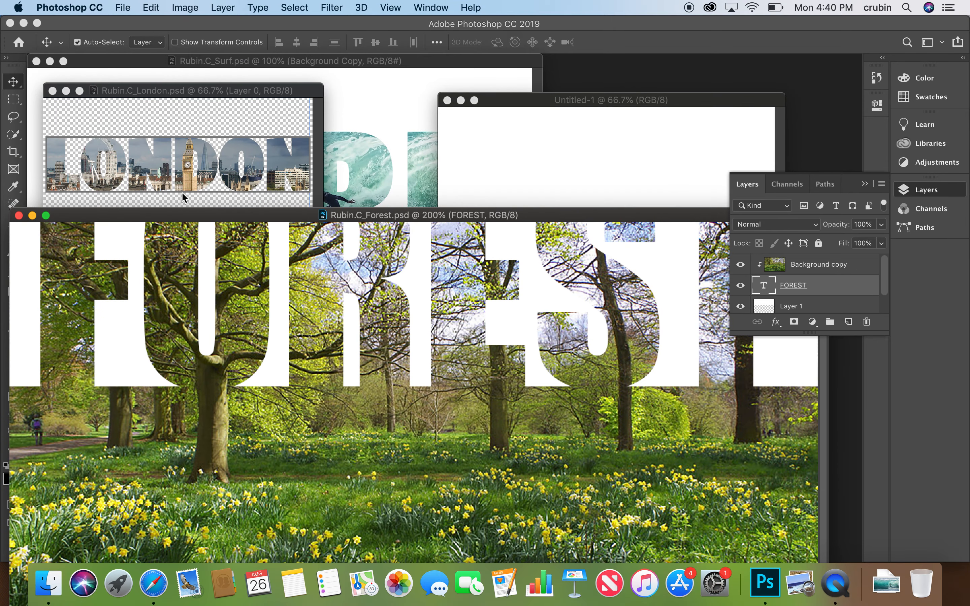
Step: Try to copy the SURF document's Background Copy layer into the blank document, and undo it
click(295, 64)
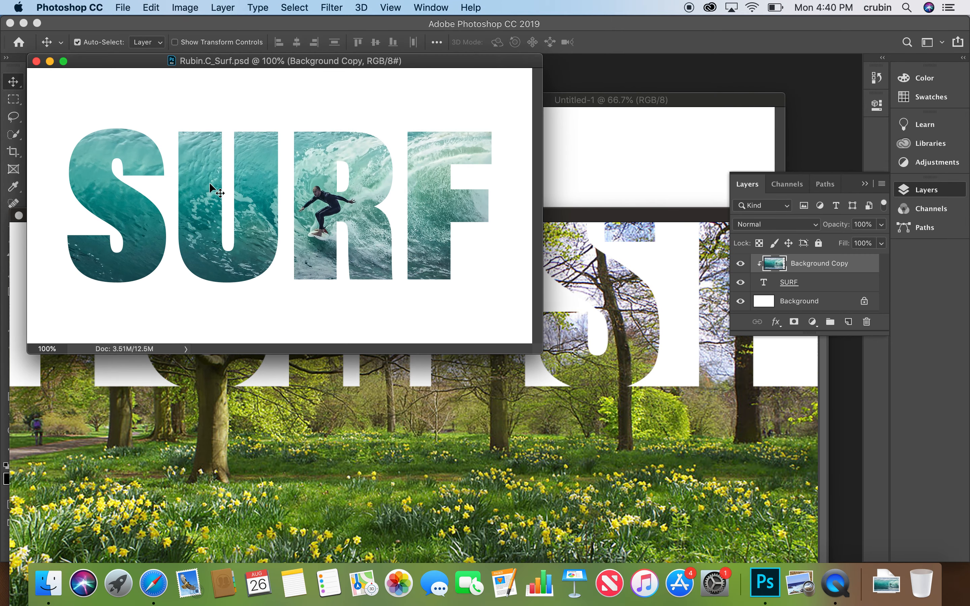
drag(210, 184, 650, 149)
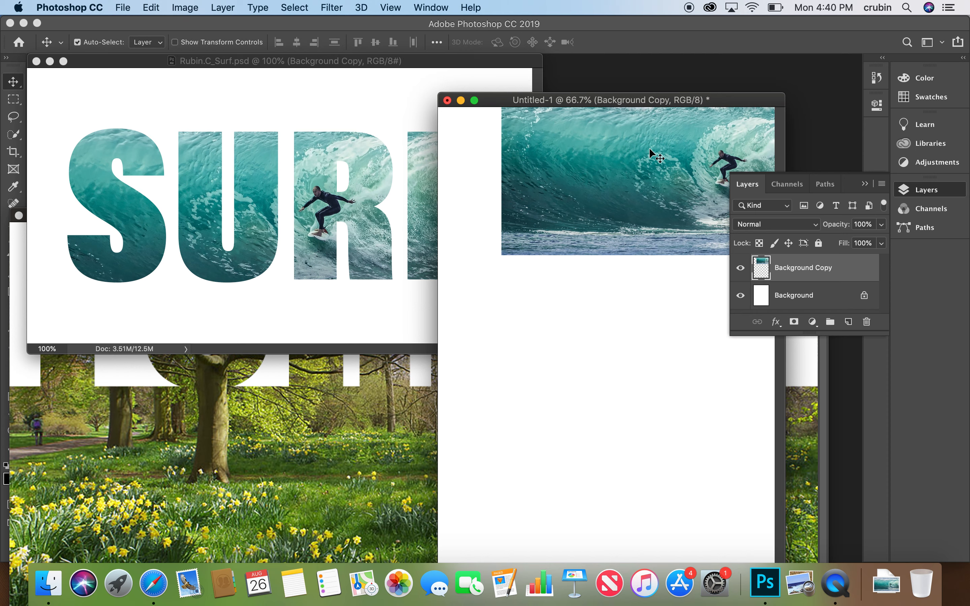
key(super+z)
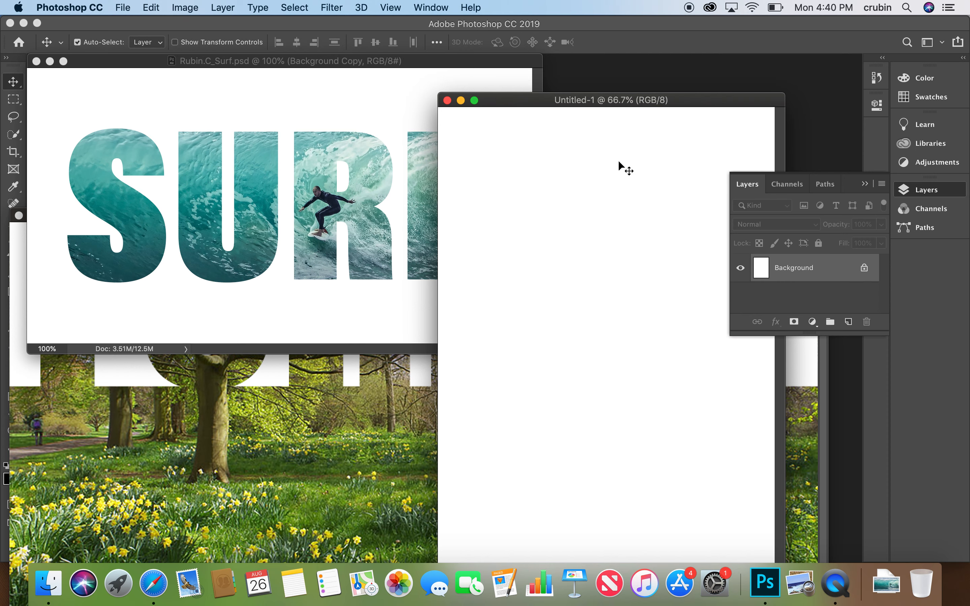
Step: Select the whole SURF canvas and flatten the document's layers into a single background
click(336, 64)
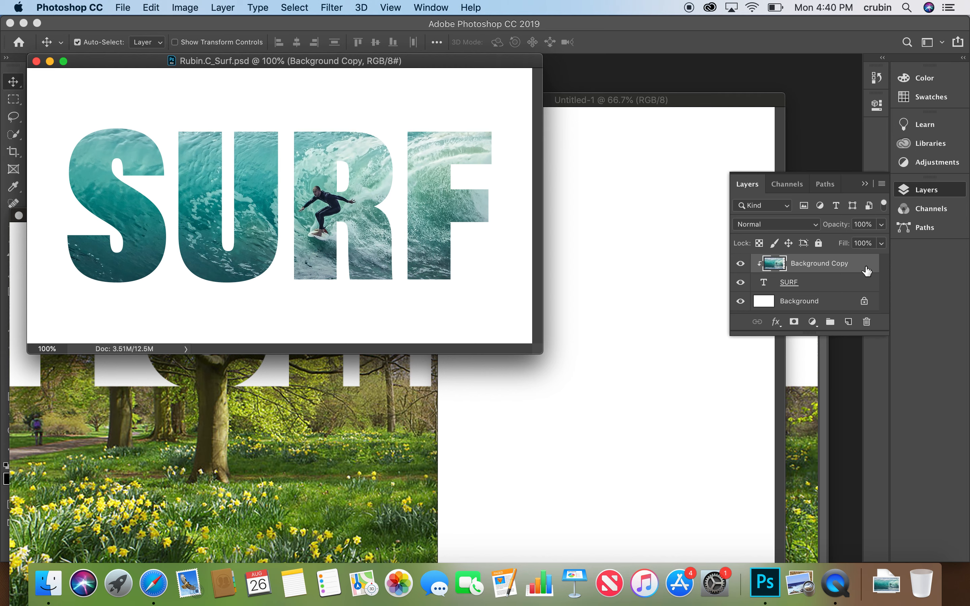
key(super+a)
click(215, 5)
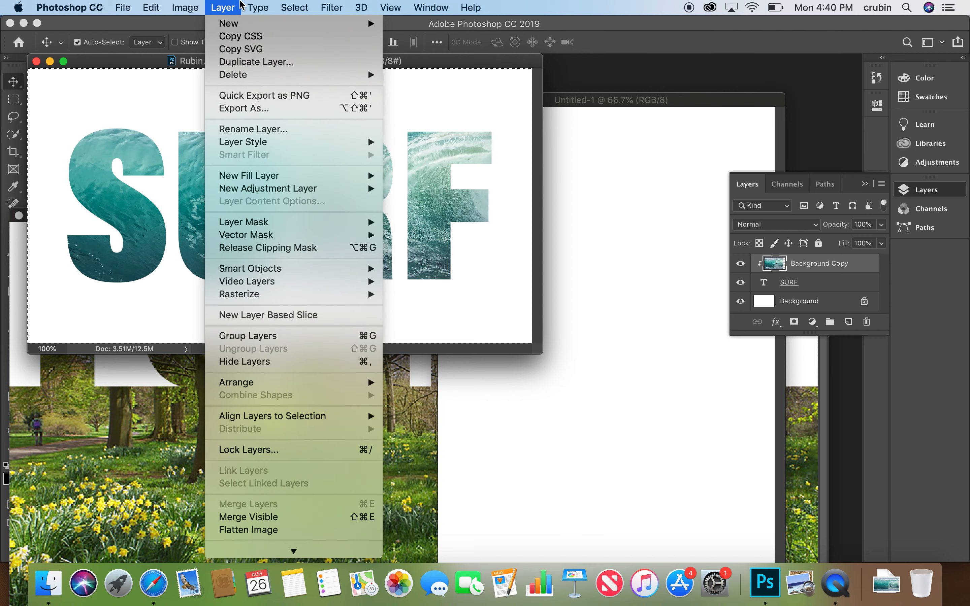
mouse_move(193, 9)
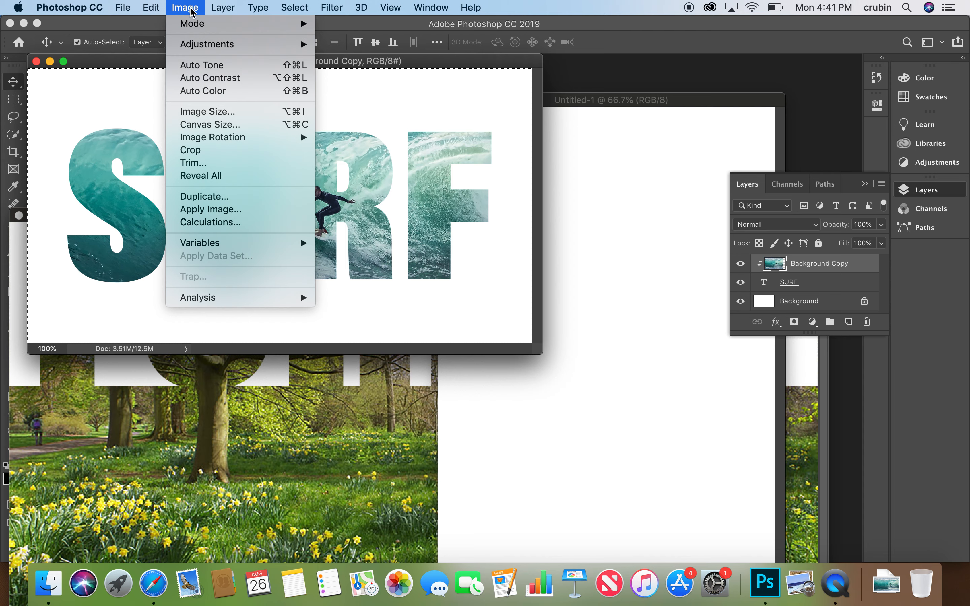
click(193, 8)
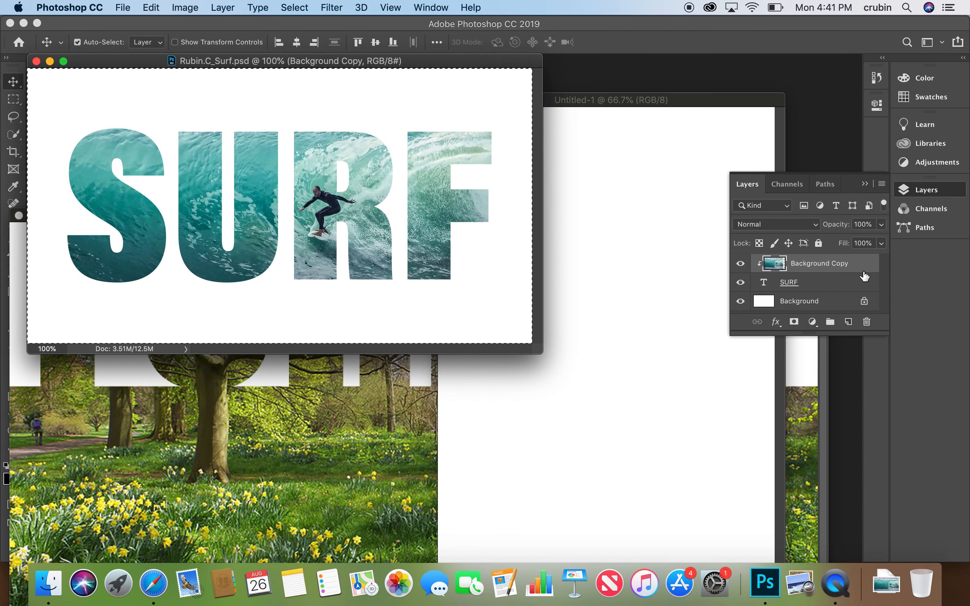
right_click(844, 283)
click(857, 273)
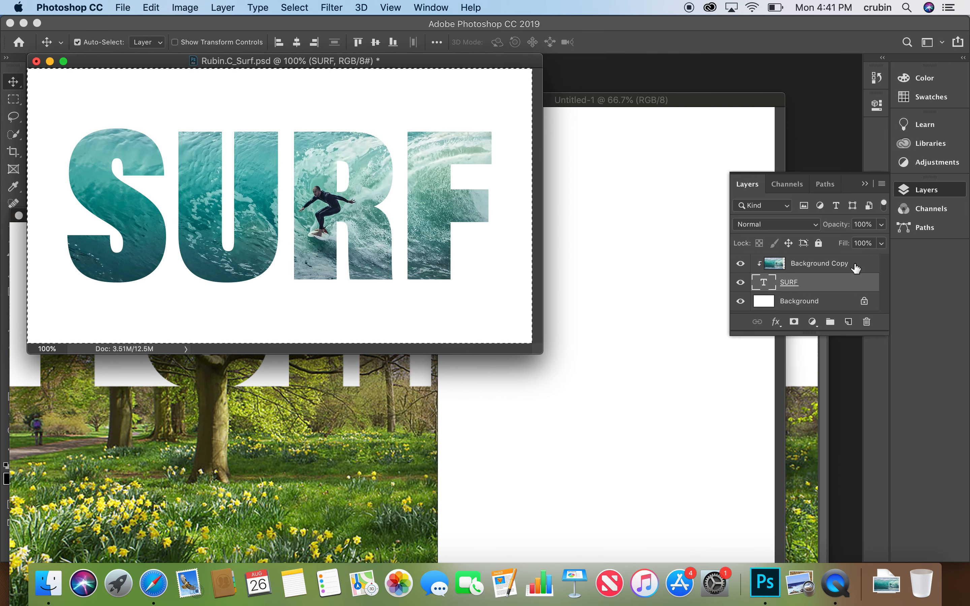
click(857, 266)
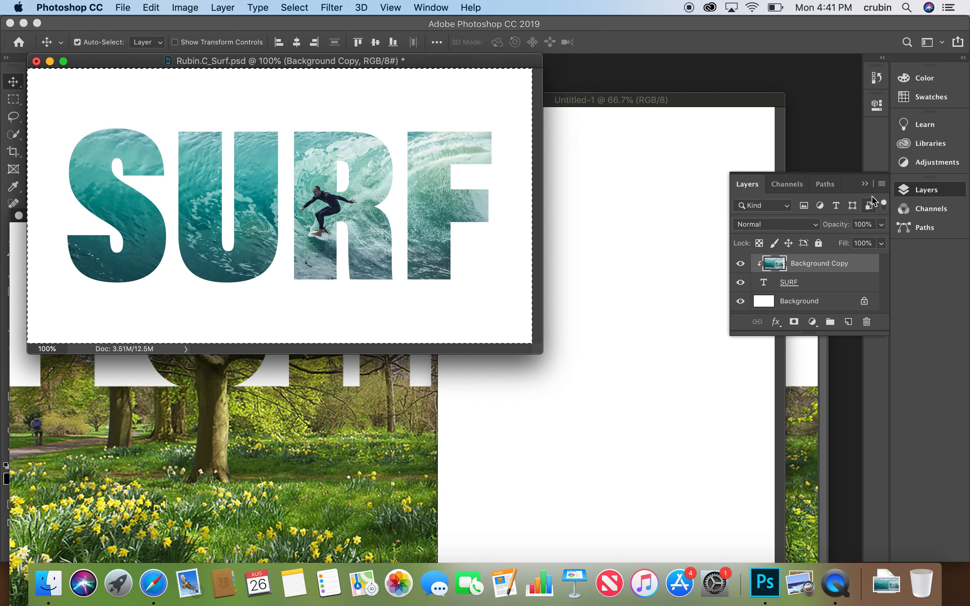
click(881, 185)
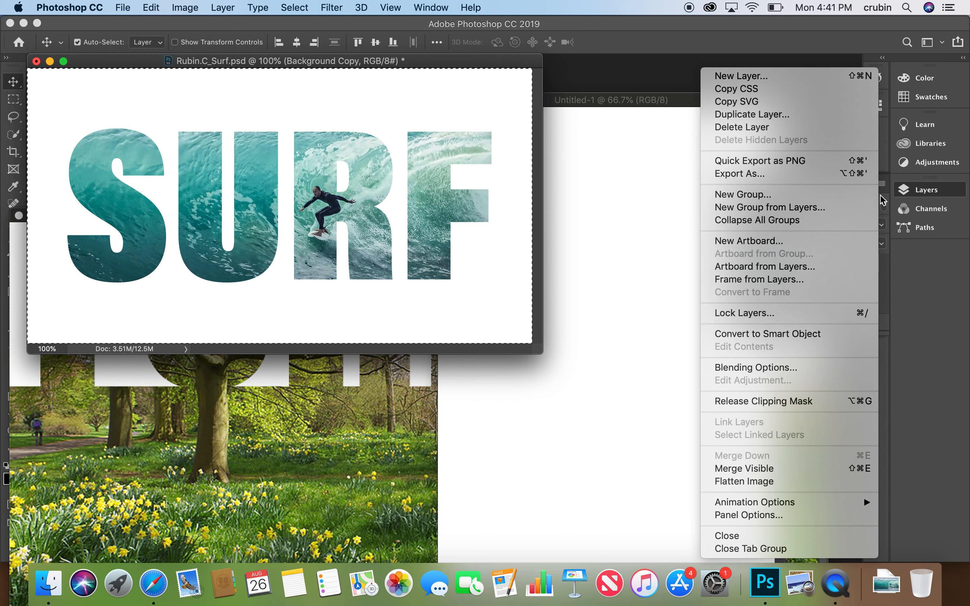
click(883, 185)
click(884, 183)
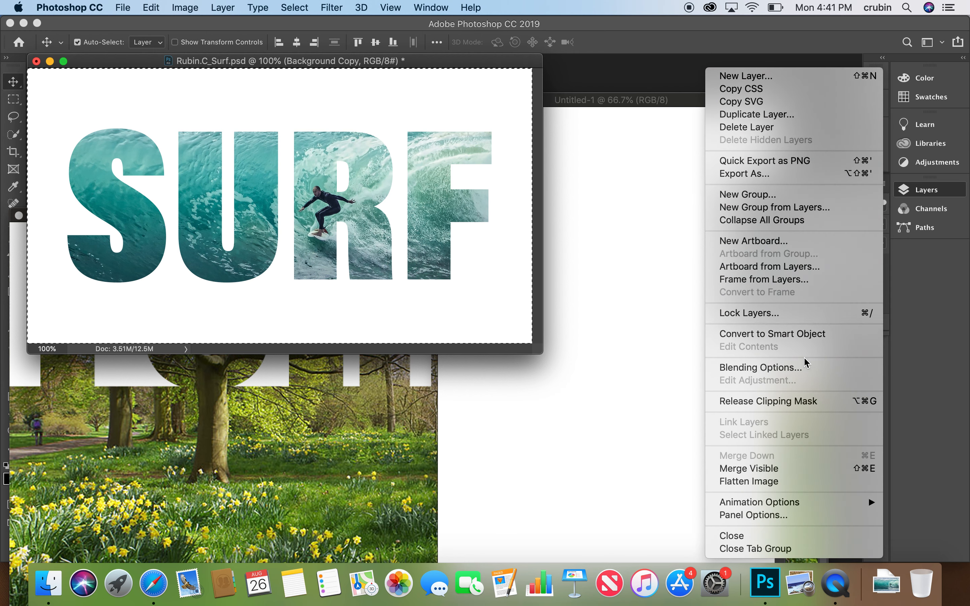
click(763, 482)
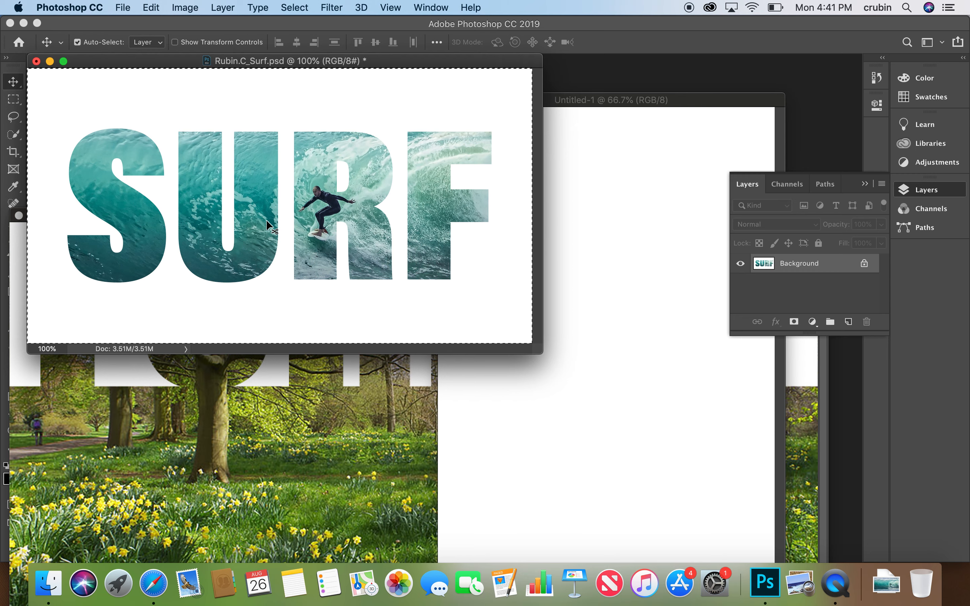
Step: Copy the flattened SURF image into the upper part of the blank document and minimize the SURF document
drag(307, 231, 537, 254)
drag(640, 280, 567, 207)
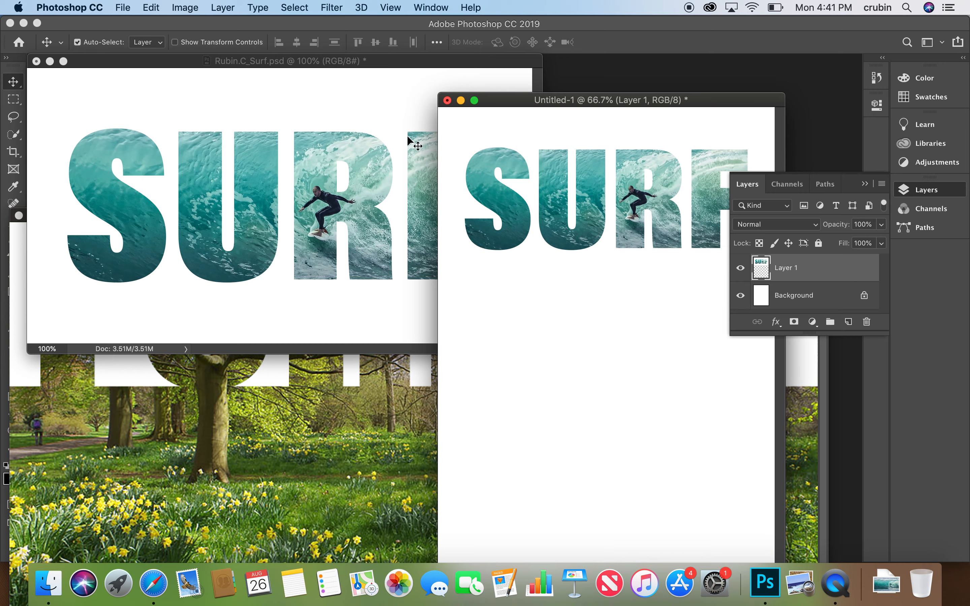
click(49, 61)
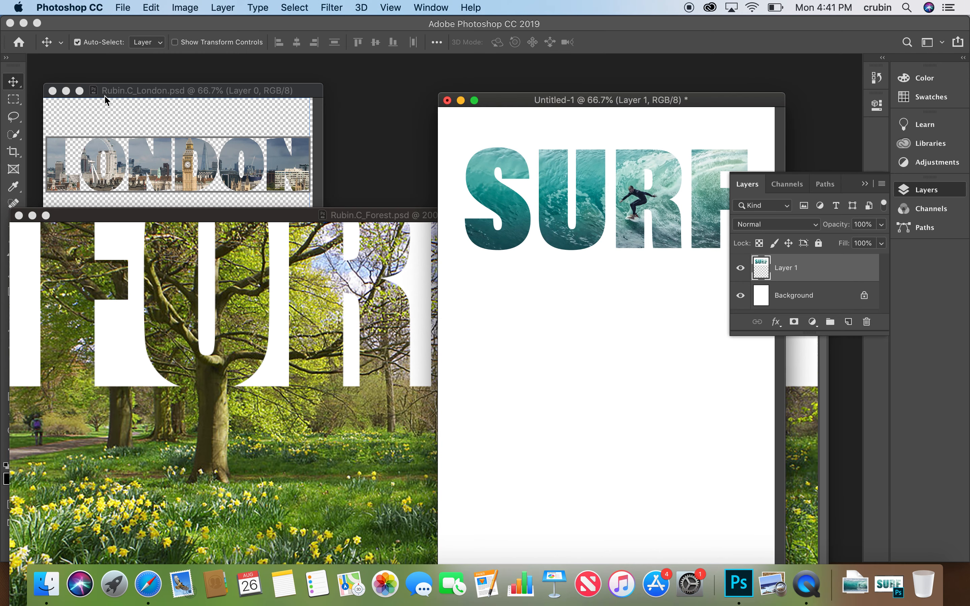
Step: Flatten the FOREST document and copy its image into the combined document just below SURF
click(169, 216)
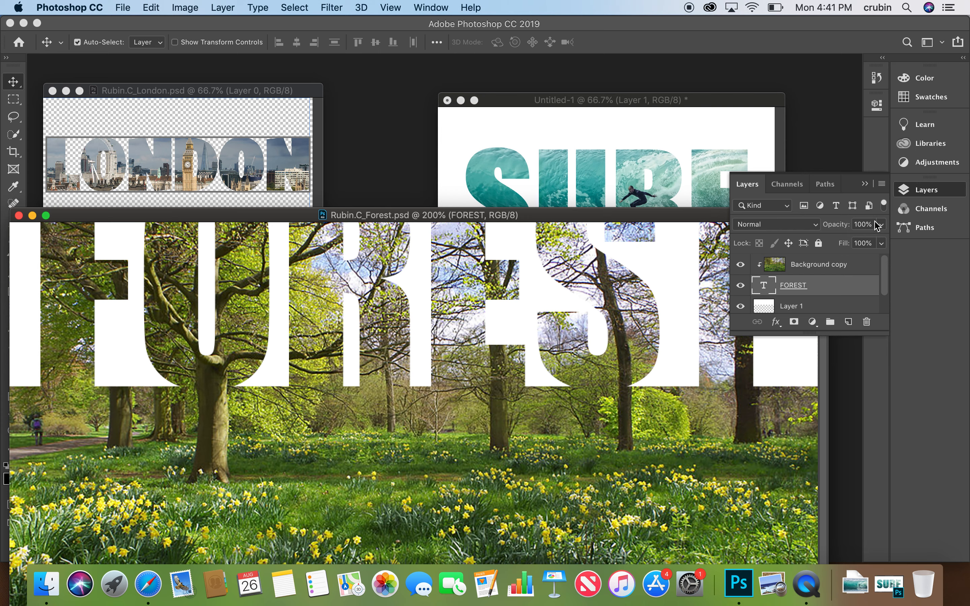
click(882, 184)
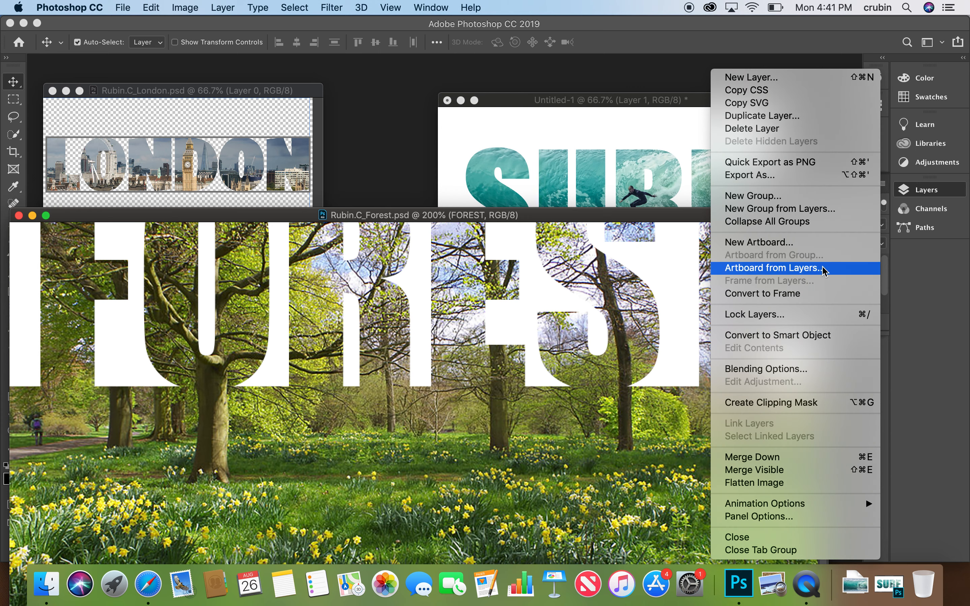
click(792, 482)
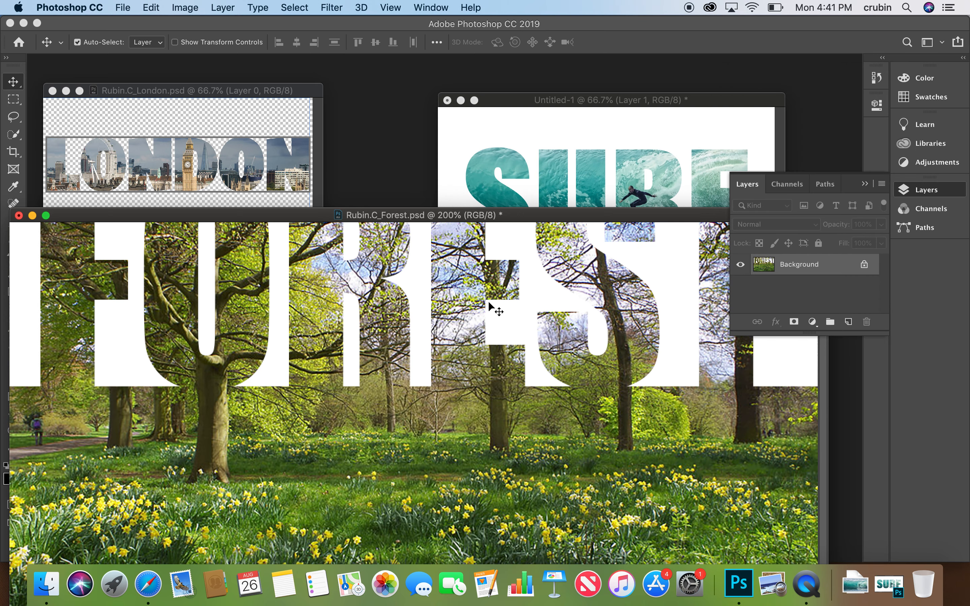
scroll(403, 323, up, 1)
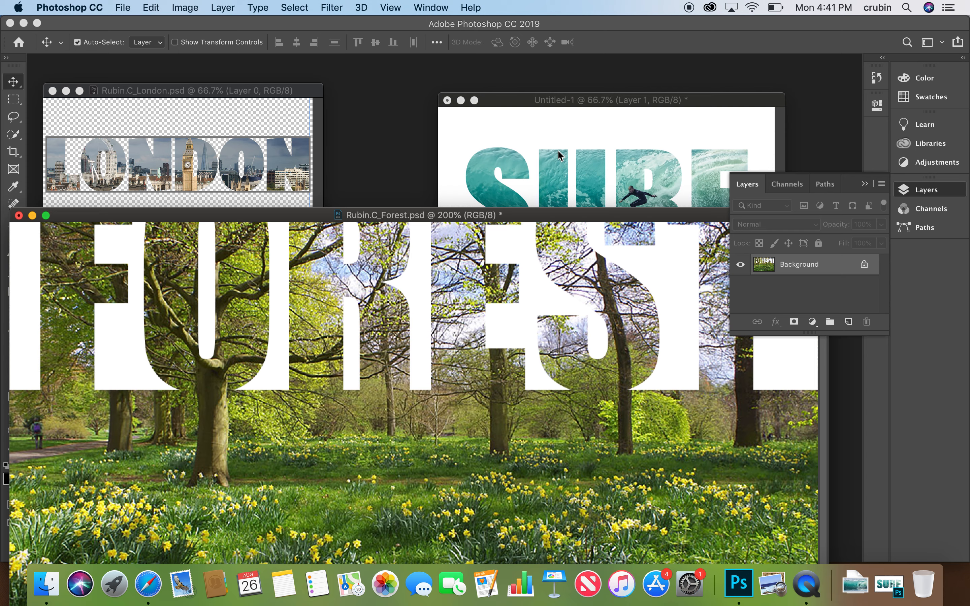
drag(566, 167, 597, 318)
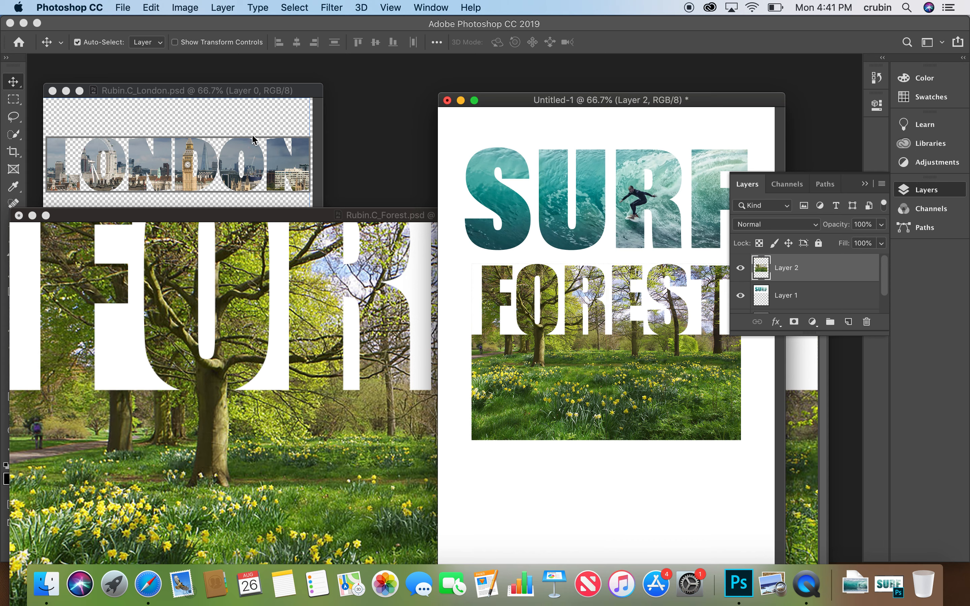
Step: Flatten the LONDON document and copy its image into the combined document below the FOREST image
click(246, 103)
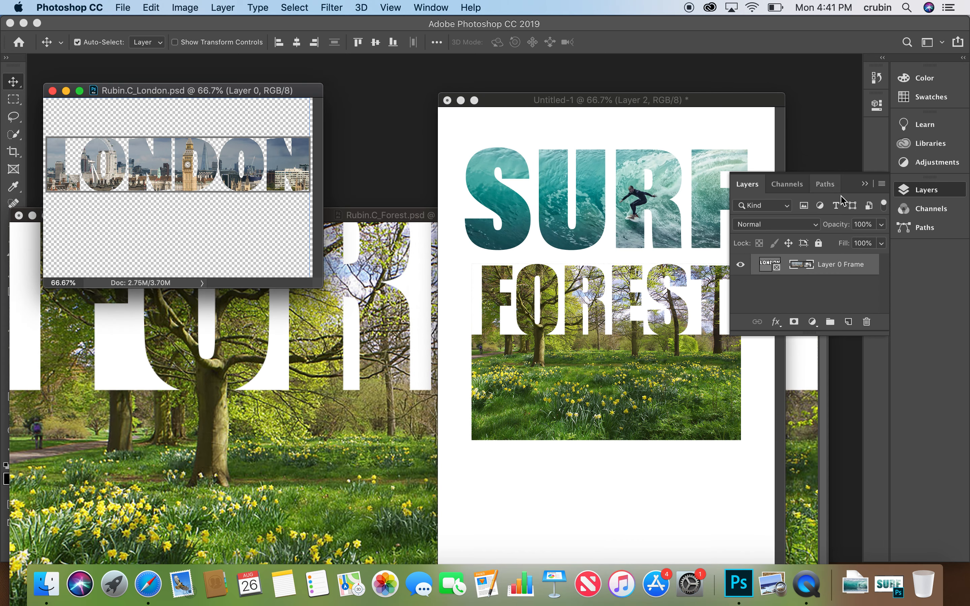
click(881, 183)
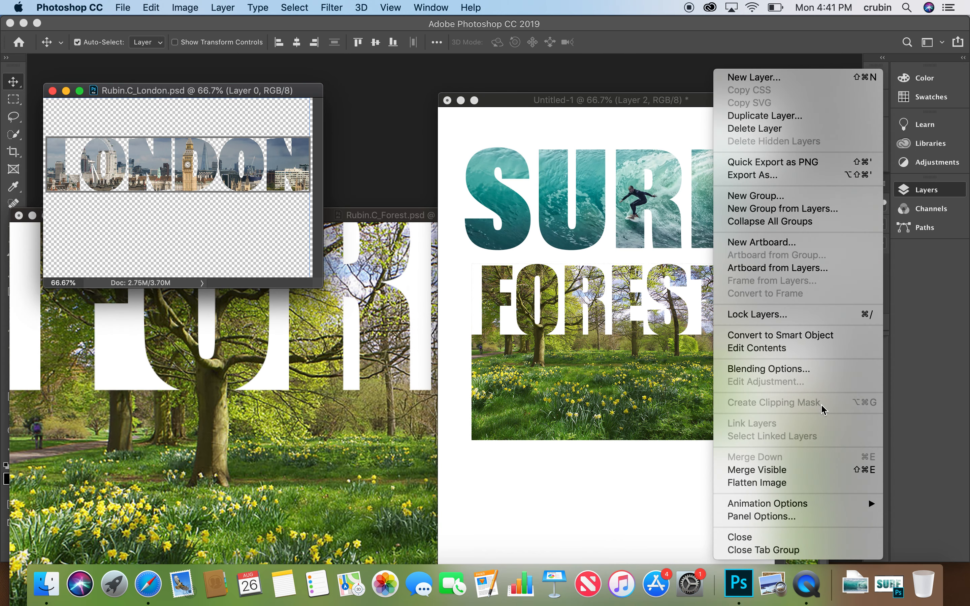
click(786, 482)
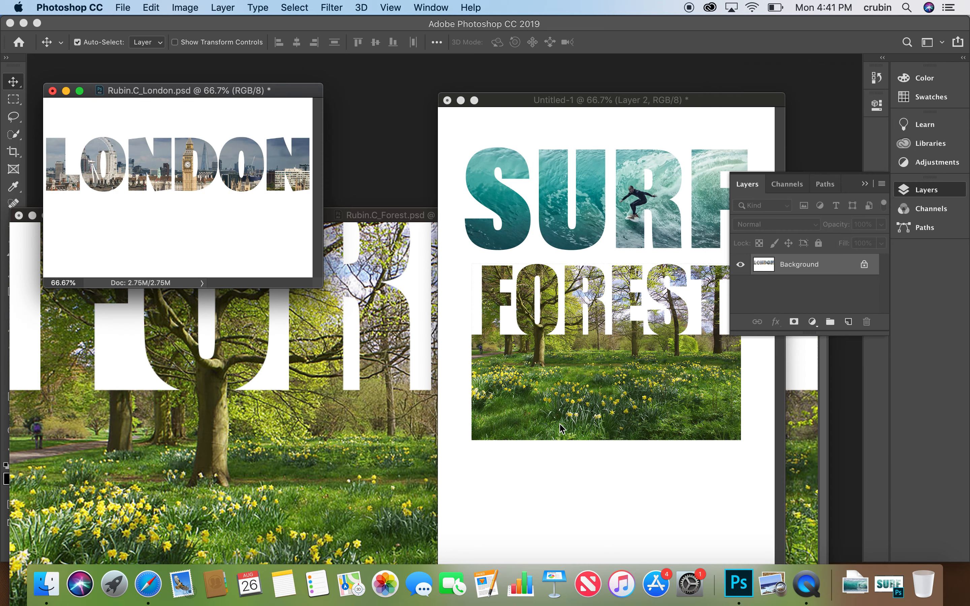
click(643, 515)
key(cmd+v)
mouse_move(634, 495)
mouse_down()
mouse_move(634, 481)
mouse_move(631, 506)
mouse_up()
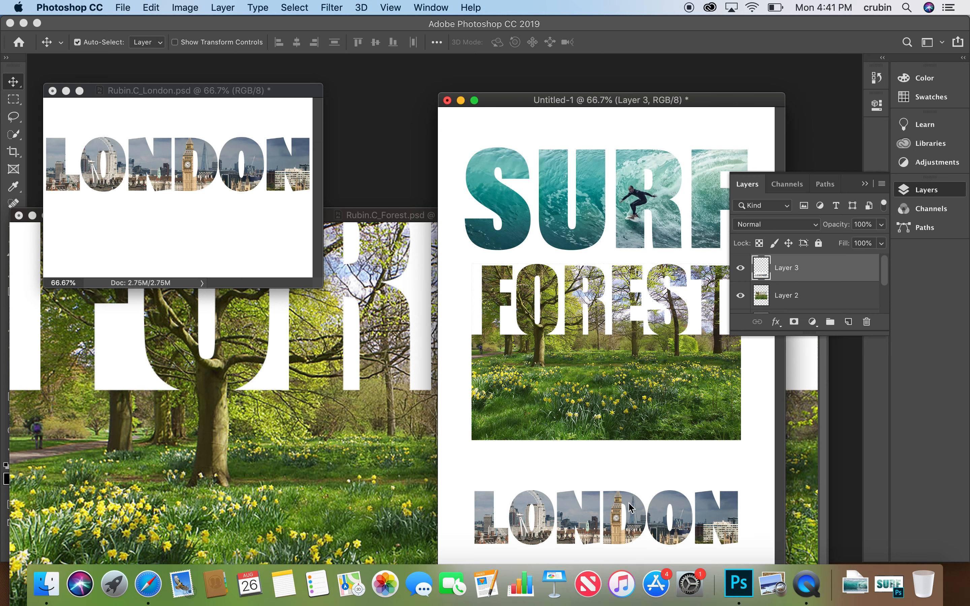
Step: Dock the combined document as a tab and move the FOREST image slightly down to balance the spacing between SURF and LONDON
double_click(481, 99)
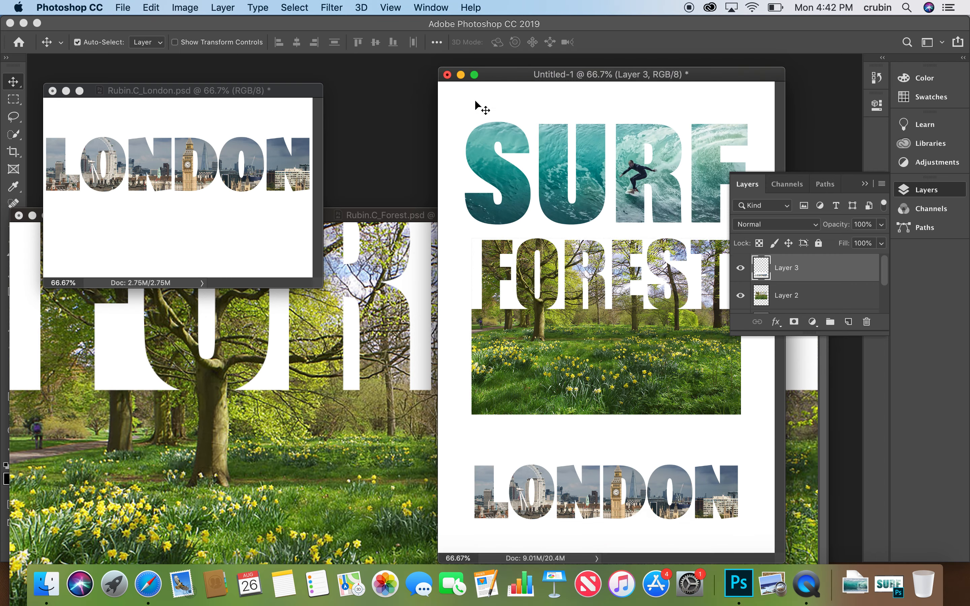
drag(497, 74, 464, 60)
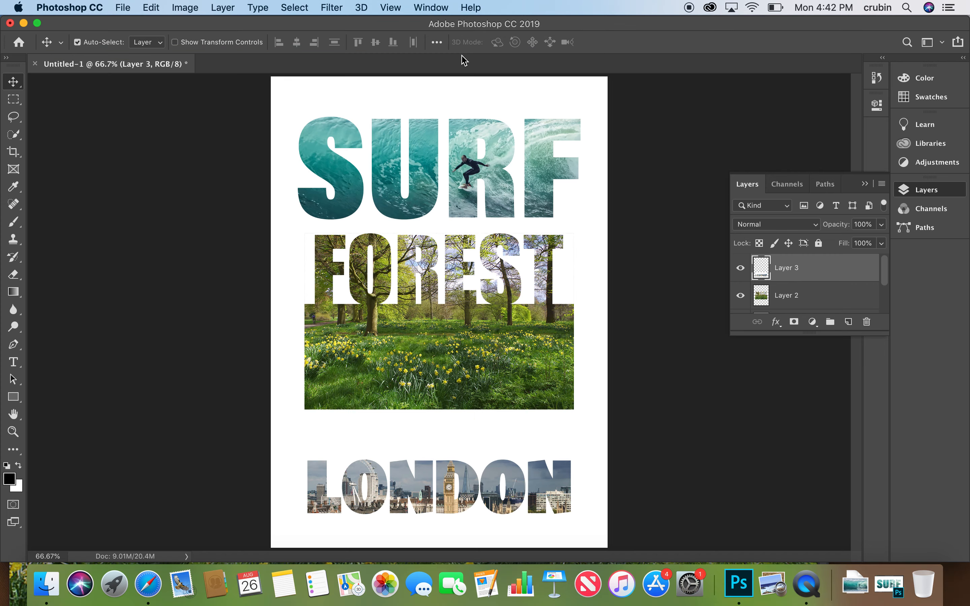
click(482, 344)
drag(481, 343, 482, 353)
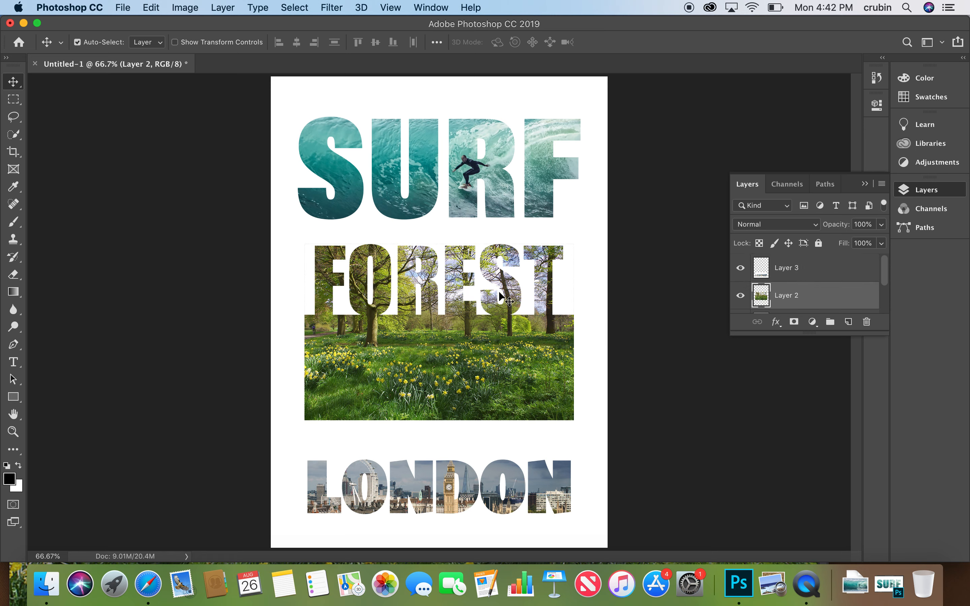
click(487, 166)
mouse_move(487, 166)
mouse_down()
mouse_move(487, 157)
mouse_move(487, 167)
mouse_up()
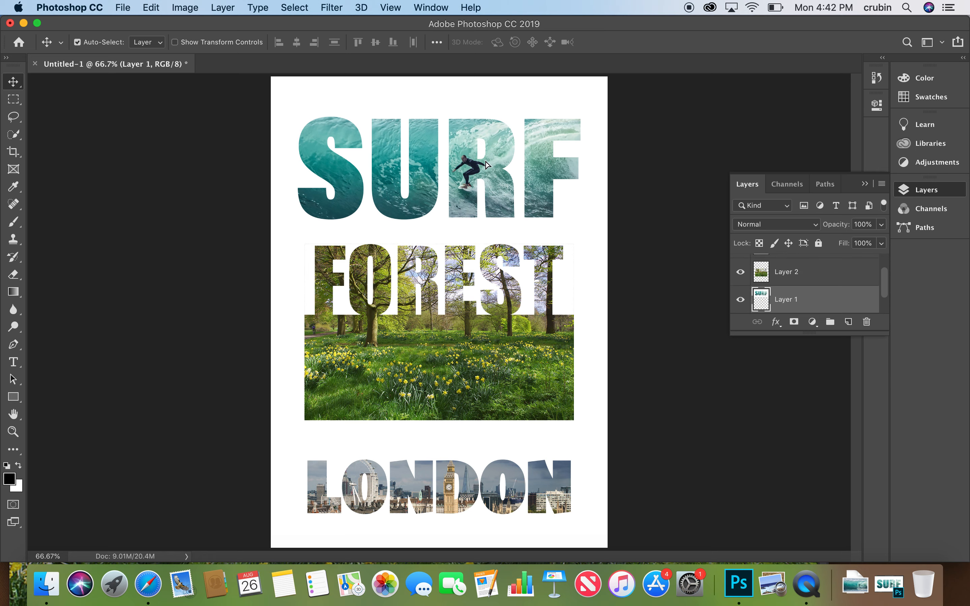
click(602, 288)
Step: Save the combined document to the Desktop in Photoshop format, named with the student's name plus _FillText, with Maximize Compatibility on
click(124, 7)
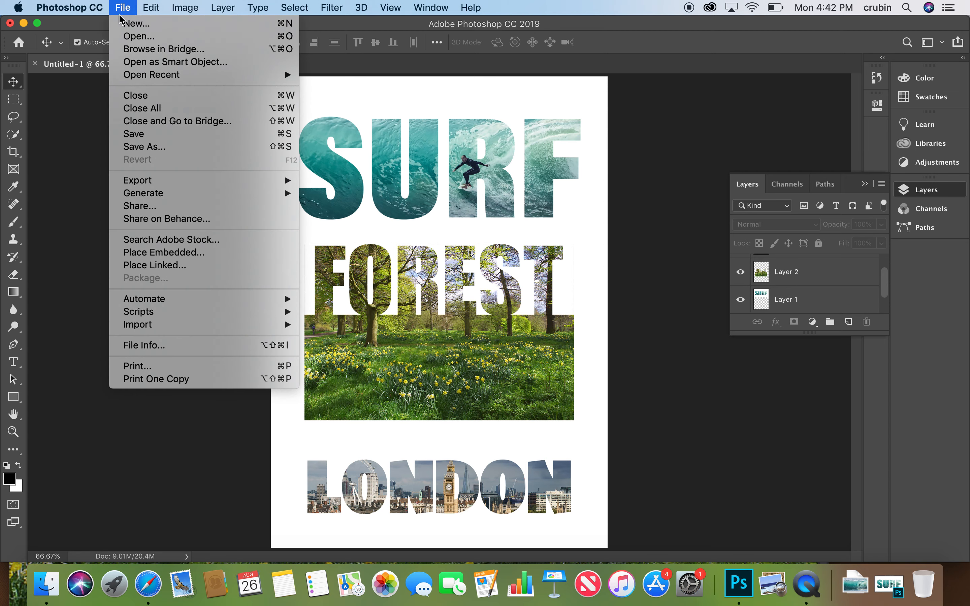
click(157, 146)
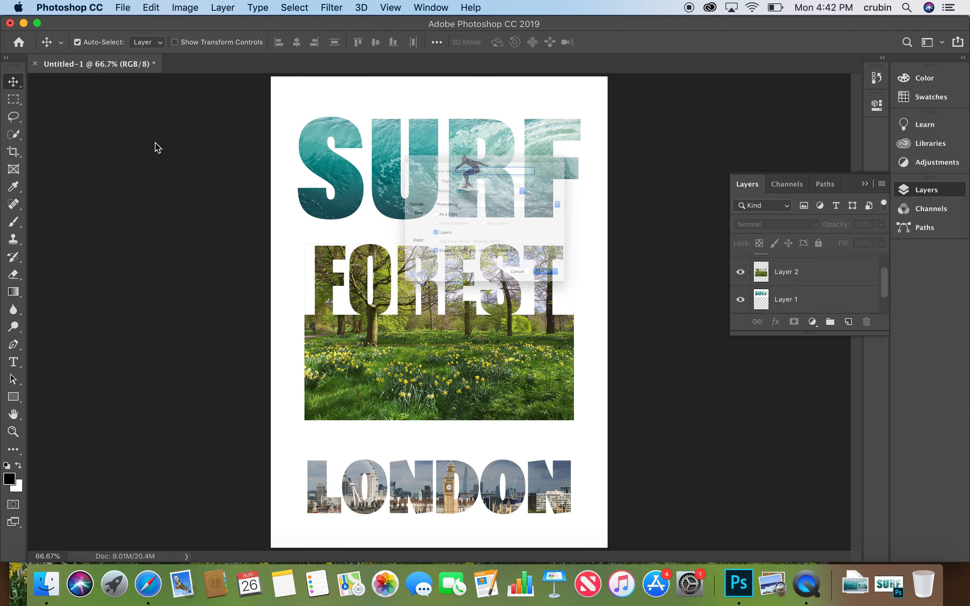
text(Rubin.C)
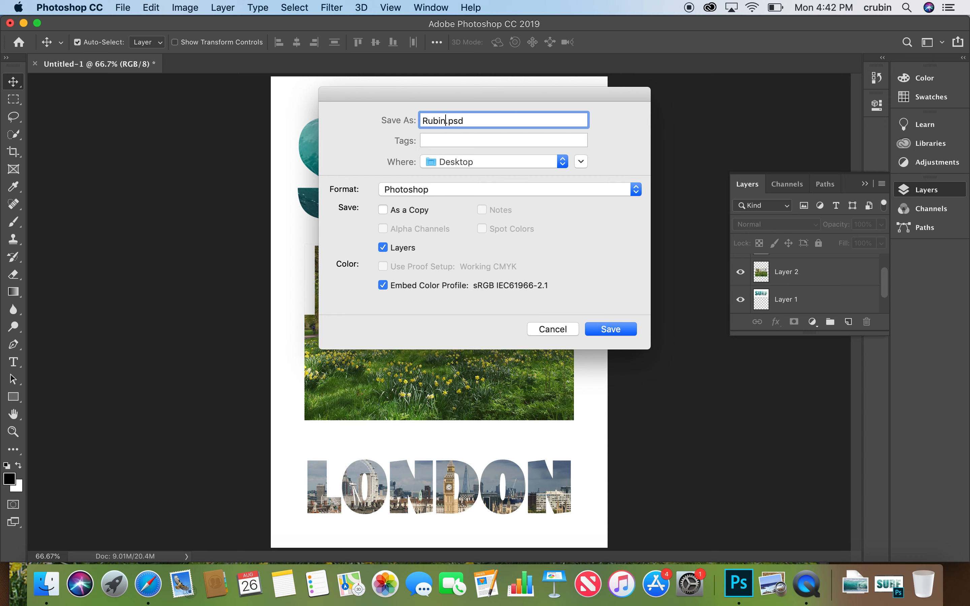
text(_FillText.)
click(630, 329)
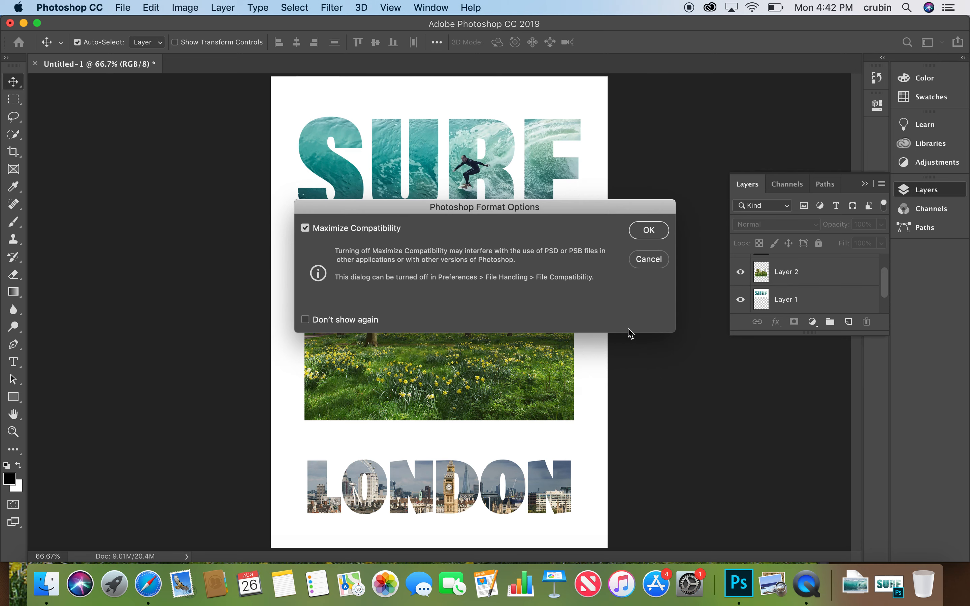
click(663, 236)
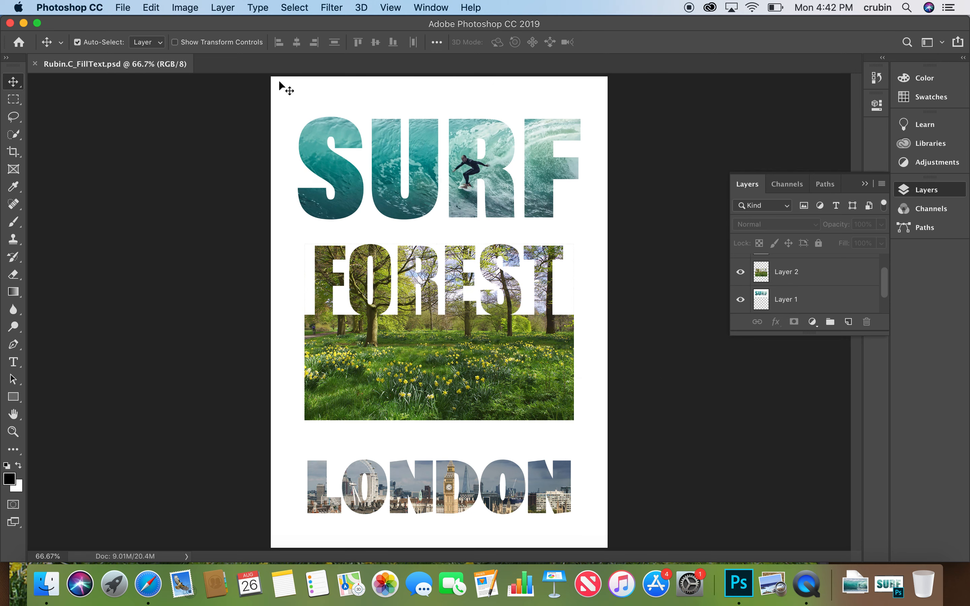
Step: Start a Save for Web export of the combined document at 600 px width using the JPEG High preset
click(113, 5)
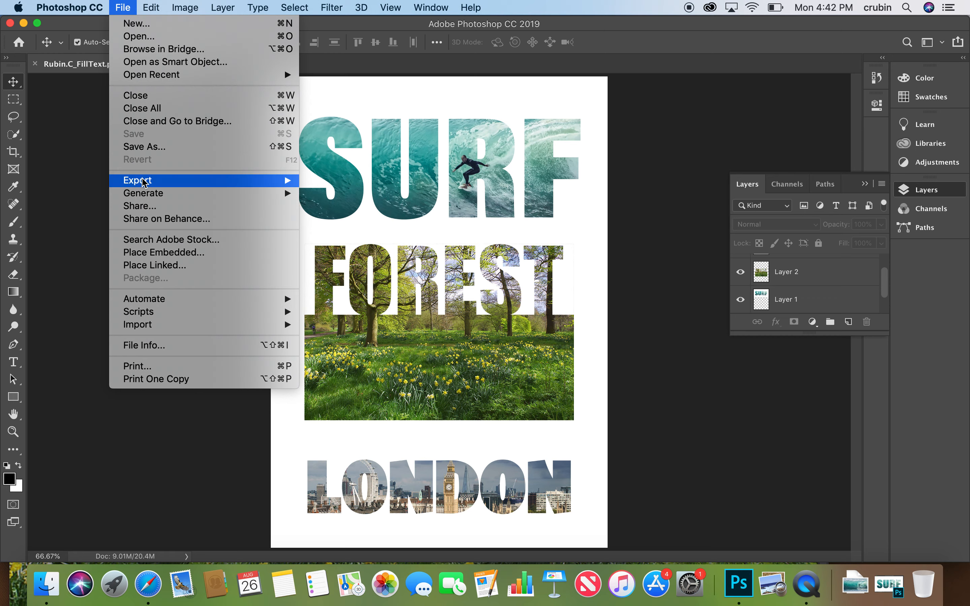
mouse_move(167, 183)
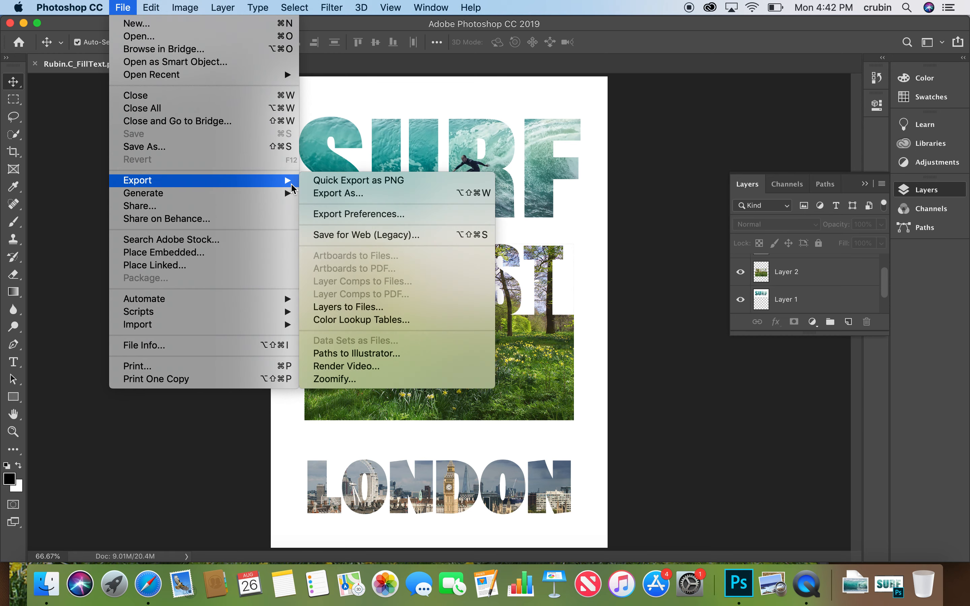
click(350, 236)
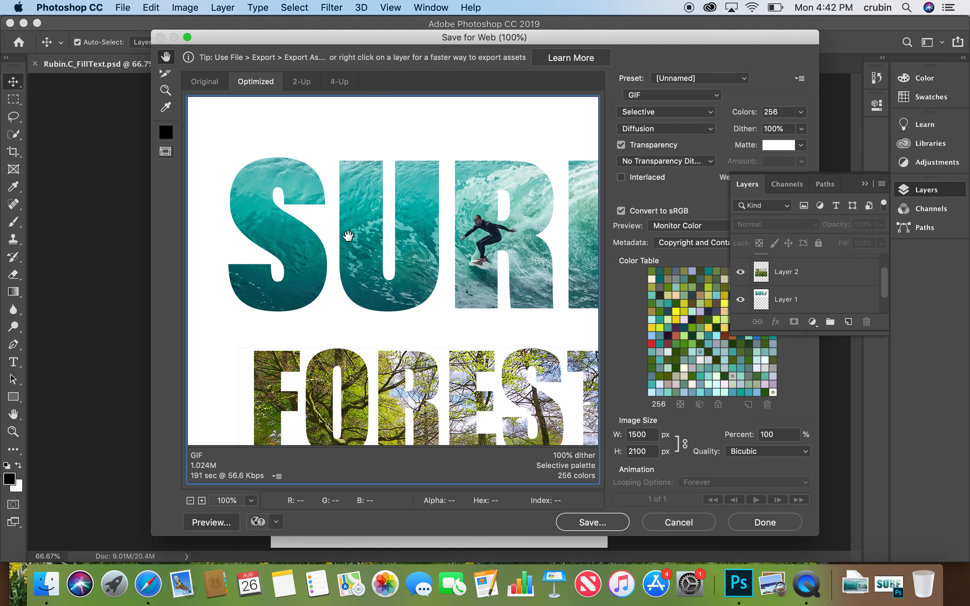
double_click(647, 435)
text(6)
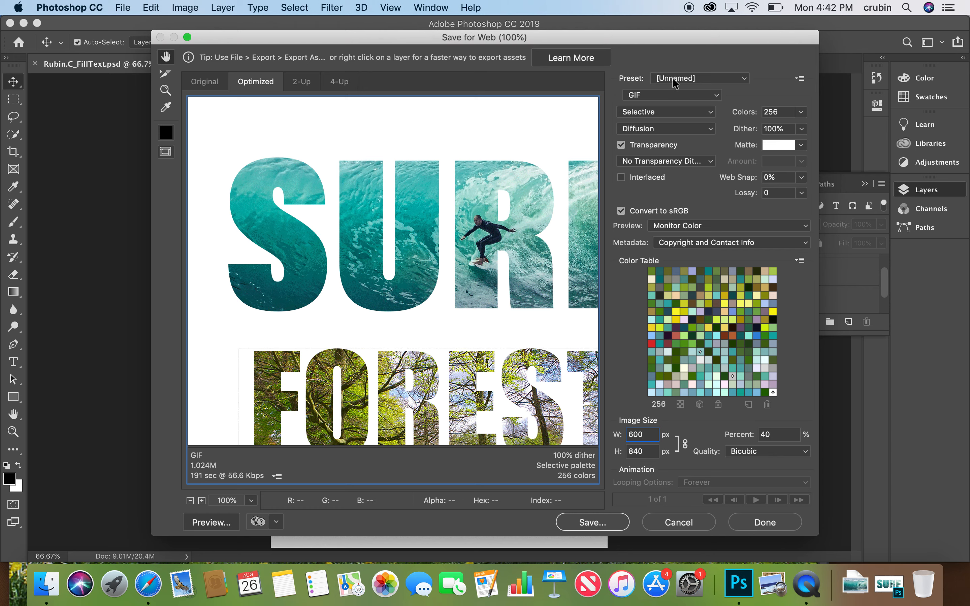
click(668, 92)
click(662, 103)
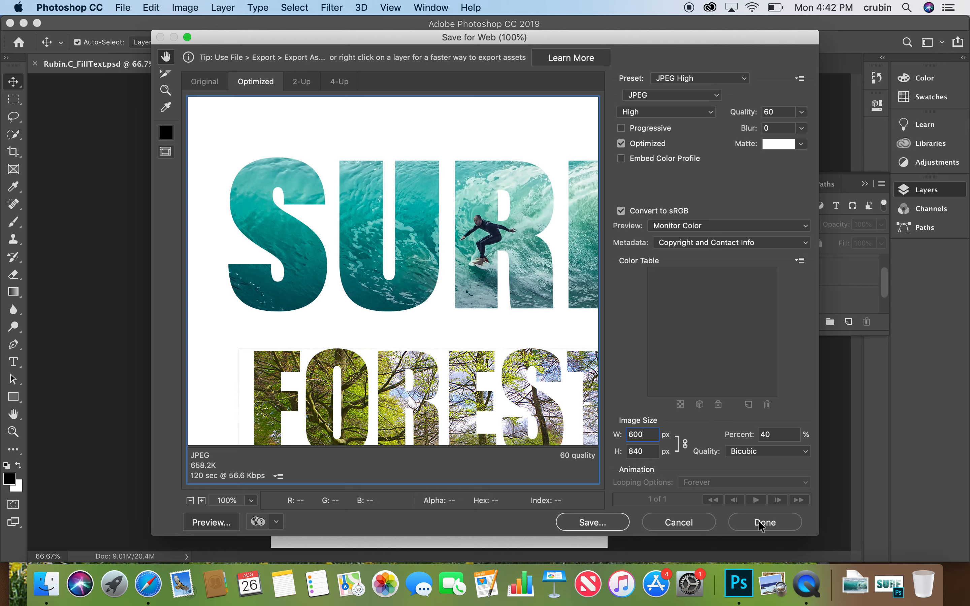
Step: Save the web JPEG to the Desktop under the same student-name FillText file name, as Images Only
click(593, 522)
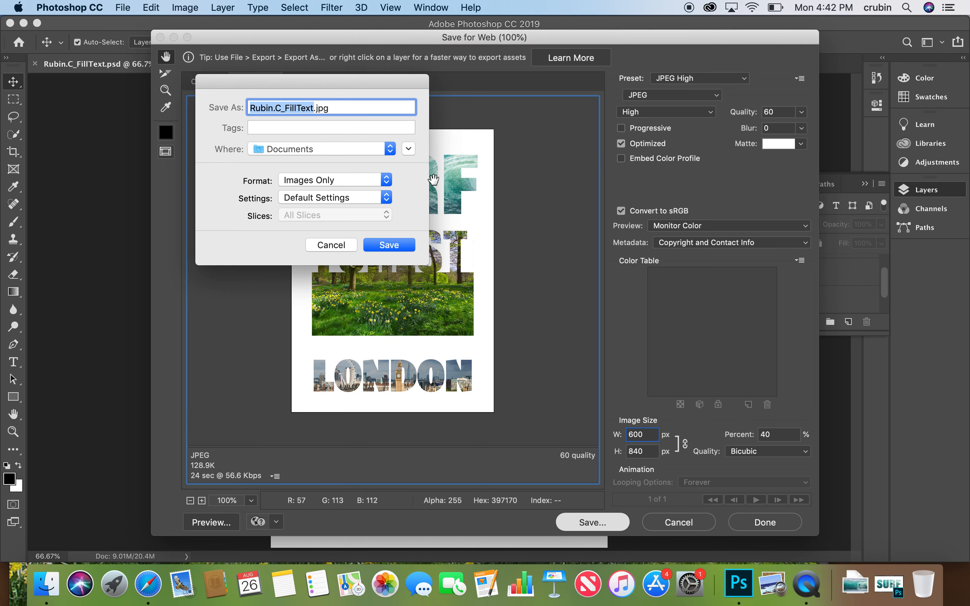
click(332, 150)
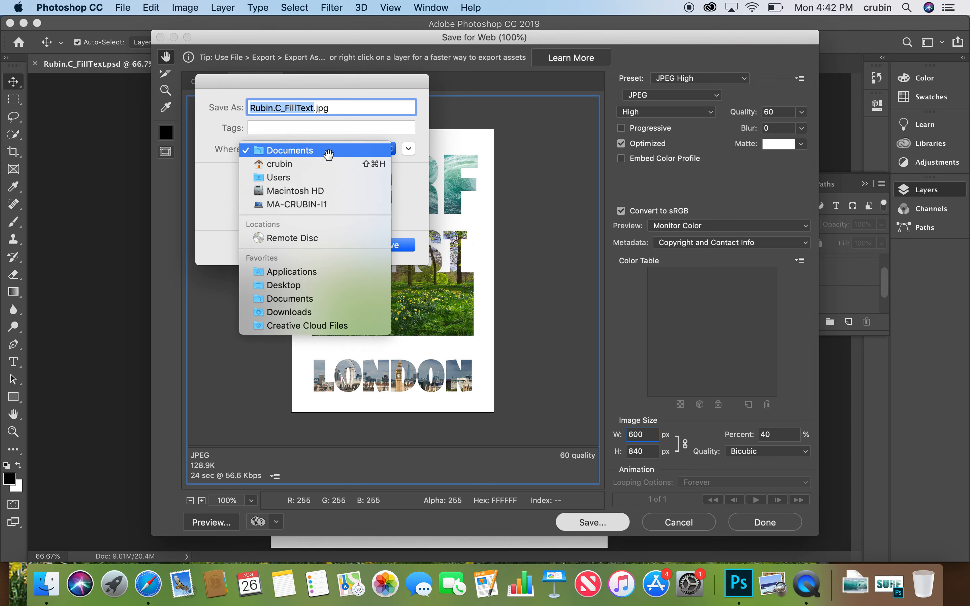
click(317, 285)
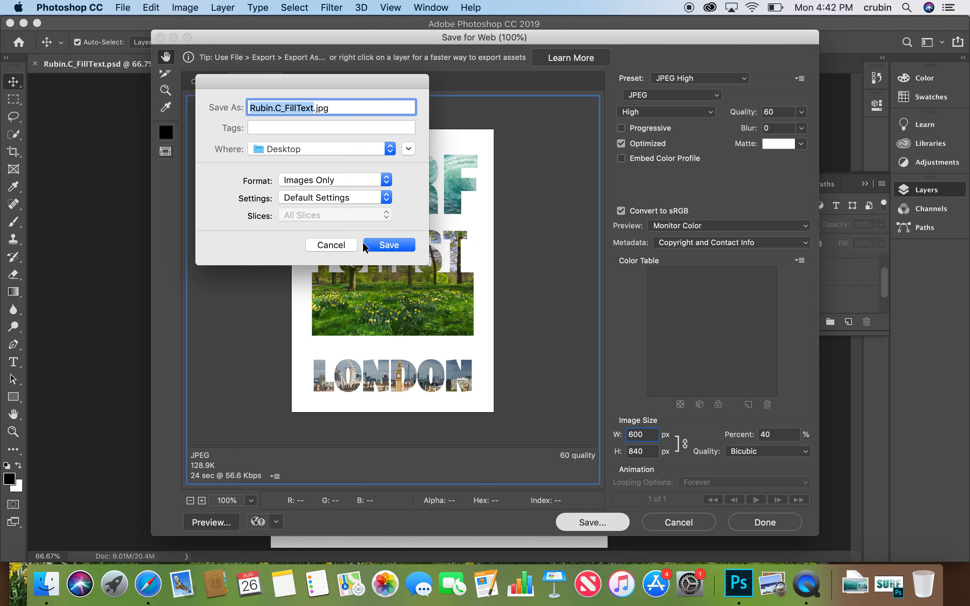
click(381, 245)
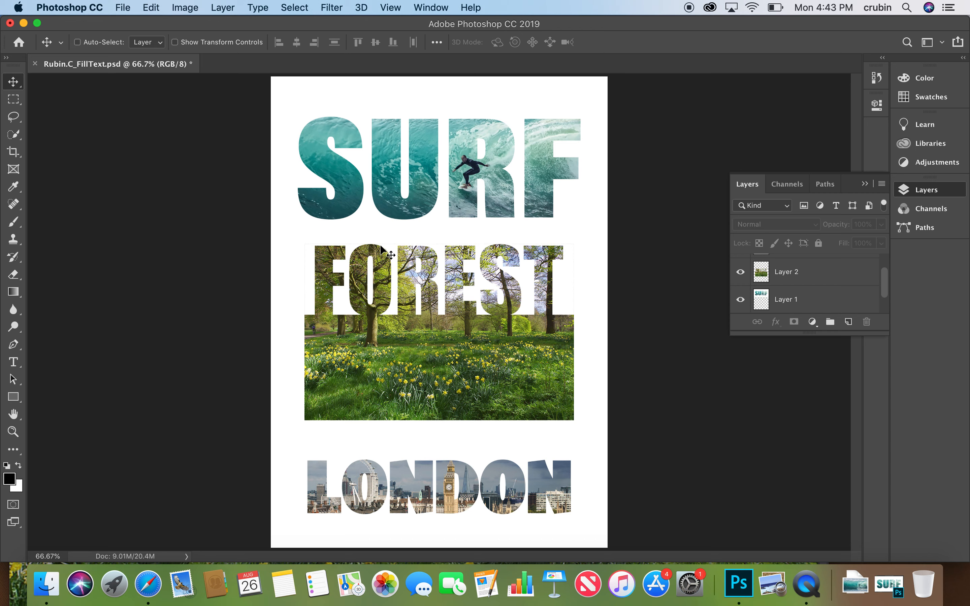
Step: Quit Photoshop, saving the changes to the combined document and the individual word documents
key(super+q)
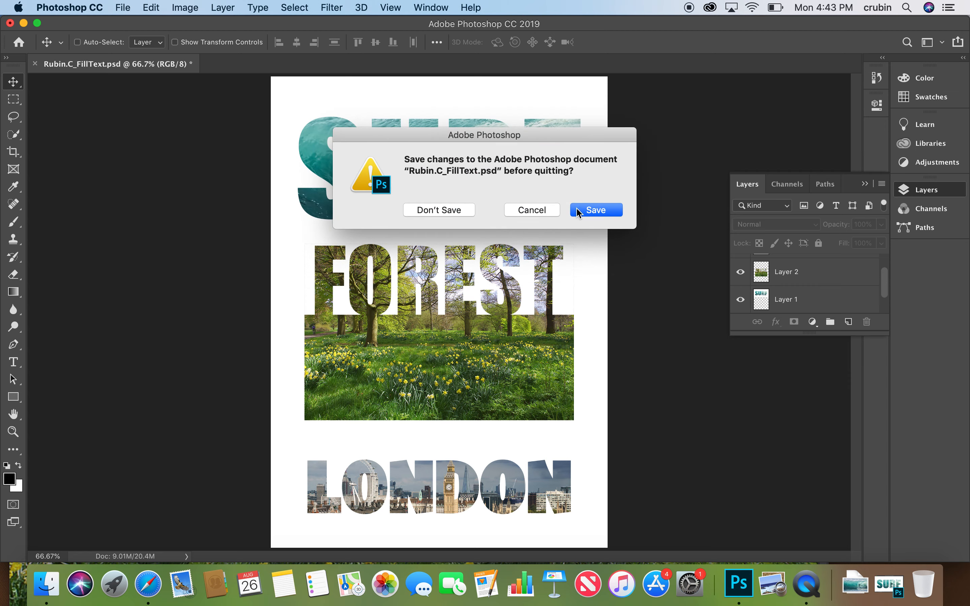
click(588, 211)
click(588, 210)
click(592, 210)
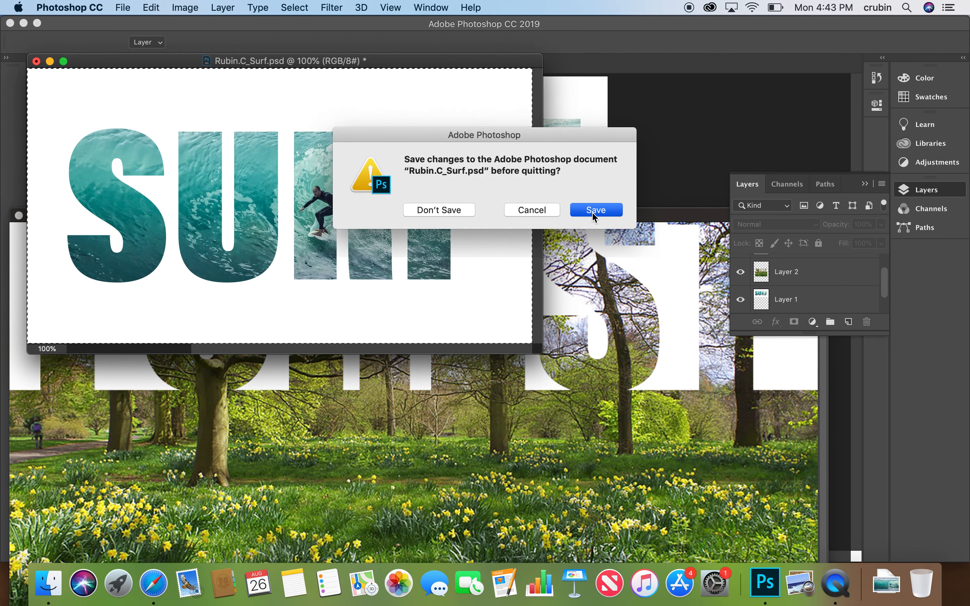
click(593, 212)
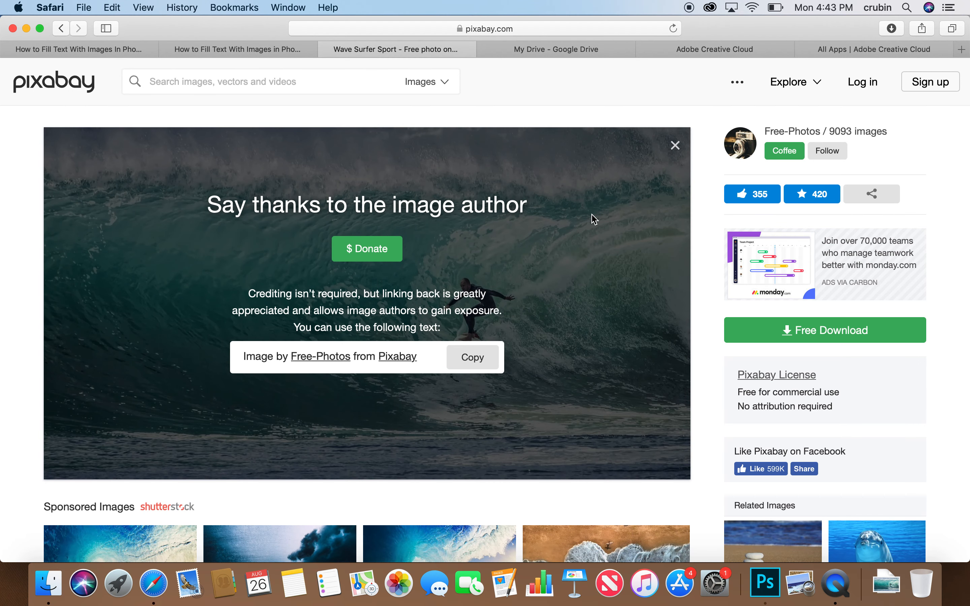
Step: Close the Pixabay surfer photo page in Safari and minimize the browser window
click(326, 49)
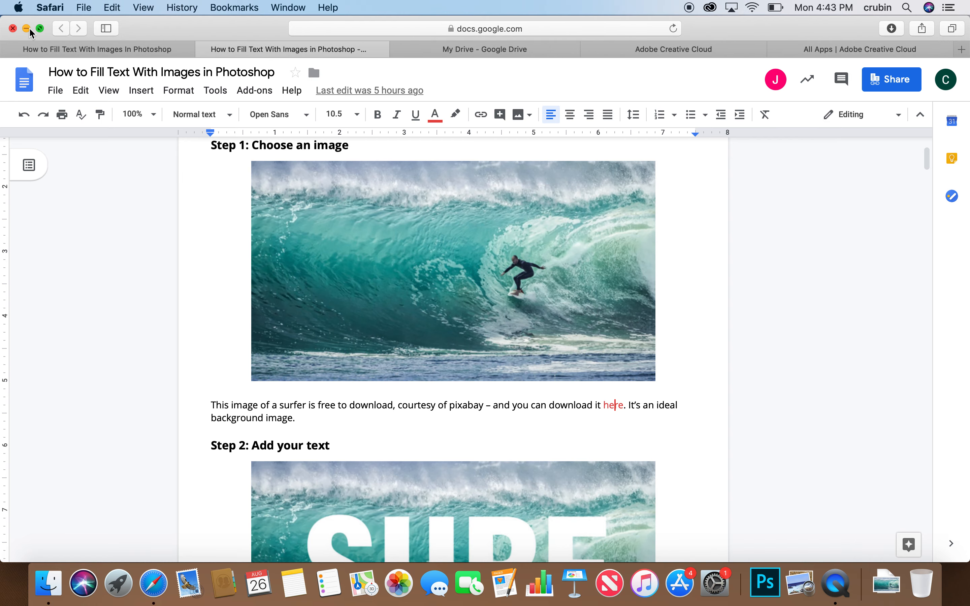
click(29, 29)
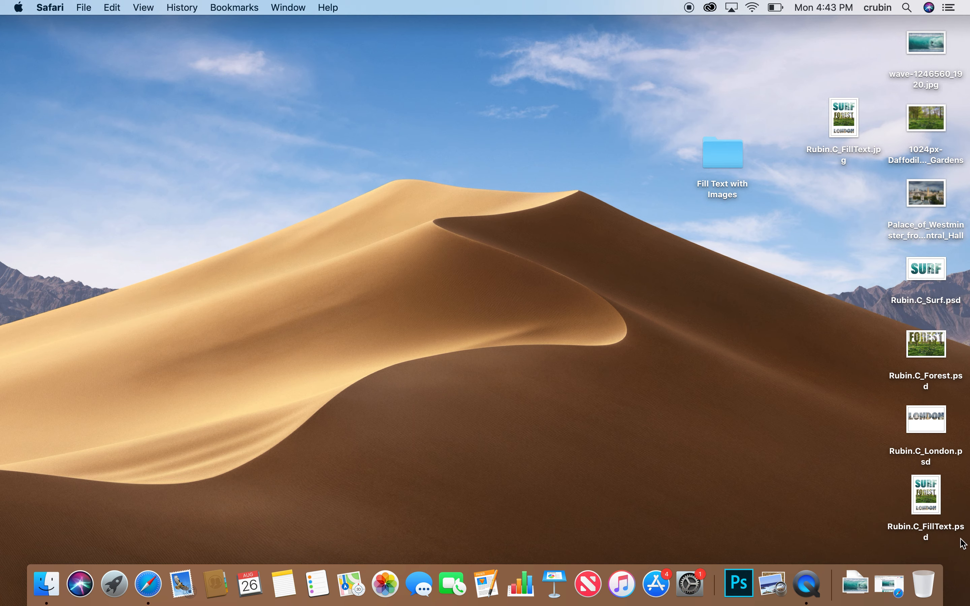
Step: Open the Fill Text with Images folder on the desktop and move the wave, daffodils and Palace of Westminster photos into it
click(729, 161)
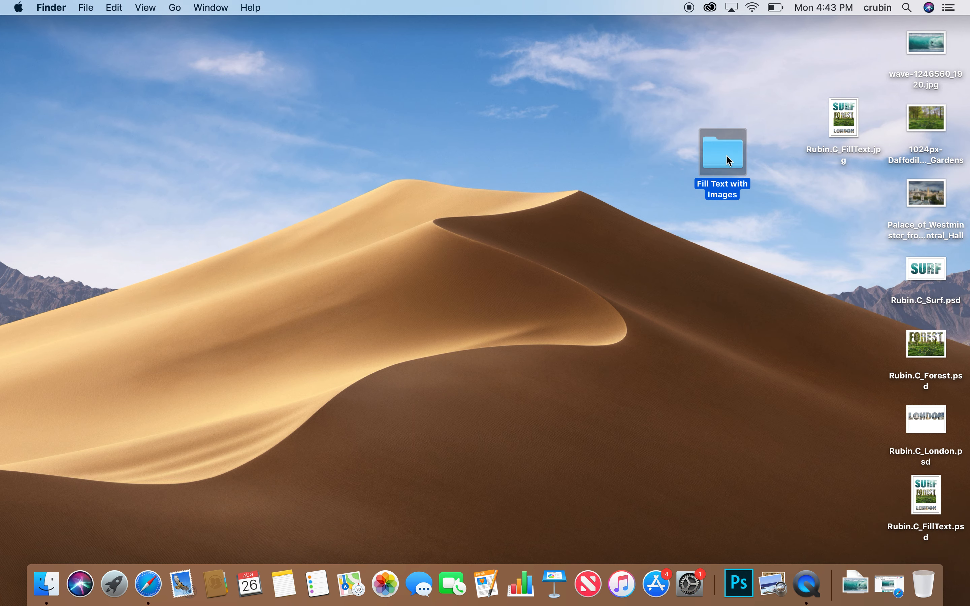
double_click(729, 160)
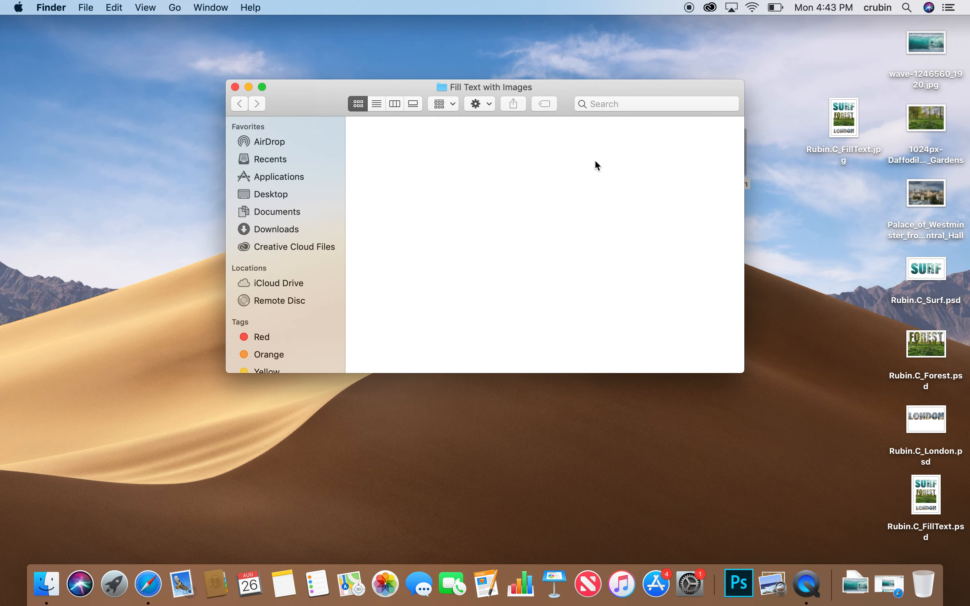
click(831, 295)
drag(918, 52, 578, 232)
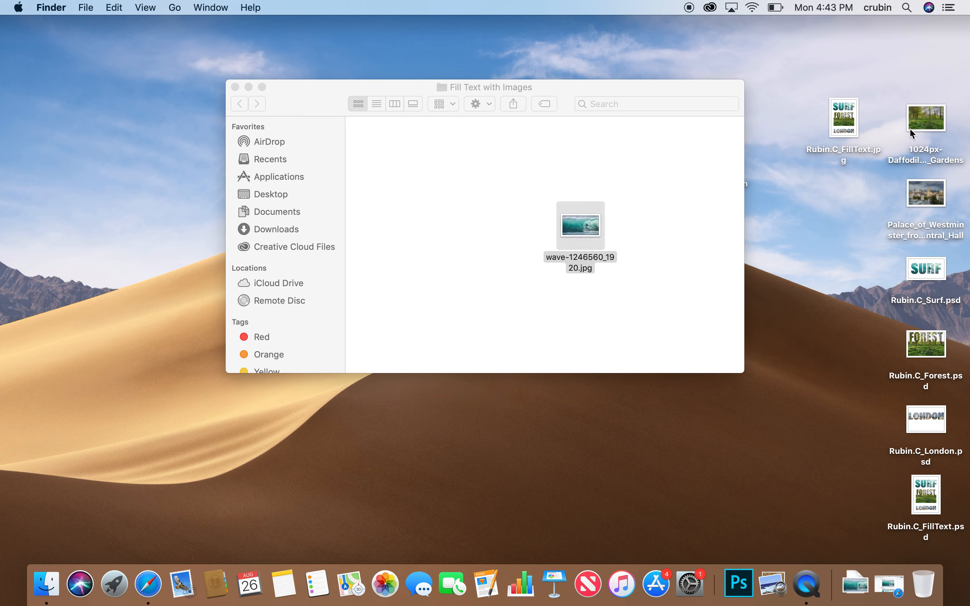
drag(929, 125, 697, 236)
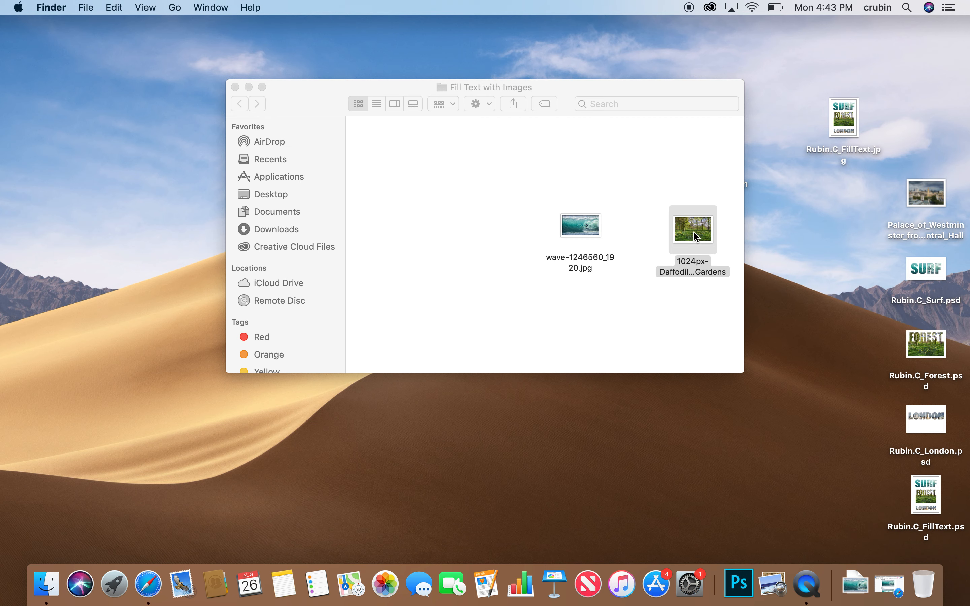
drag(930, 180, 528, 283)
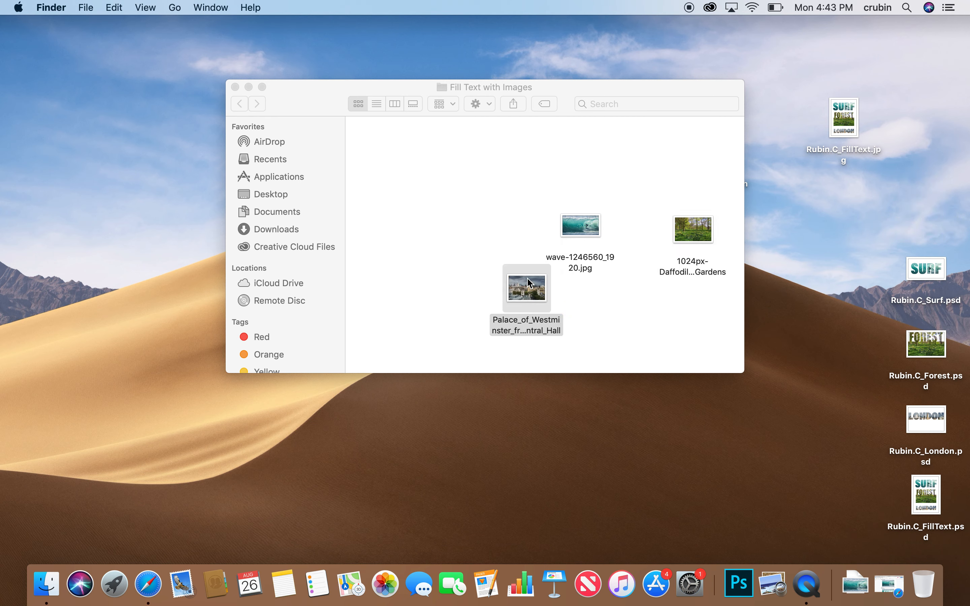
Step: Move the Surf, Forest, London and FillText PSD files and the FillText JPEG into the Fill Text with Images folder
drag(939, 276, 697, 308)
drag(918, 356, 639, 173)
drag(926, 419, 610, 287)
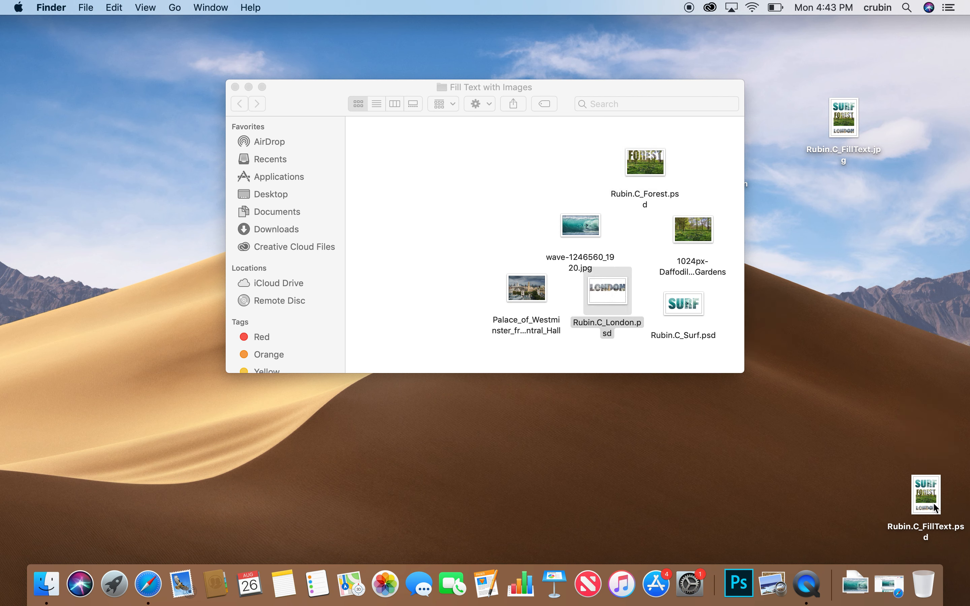
drag(958, 495, 549, 159)
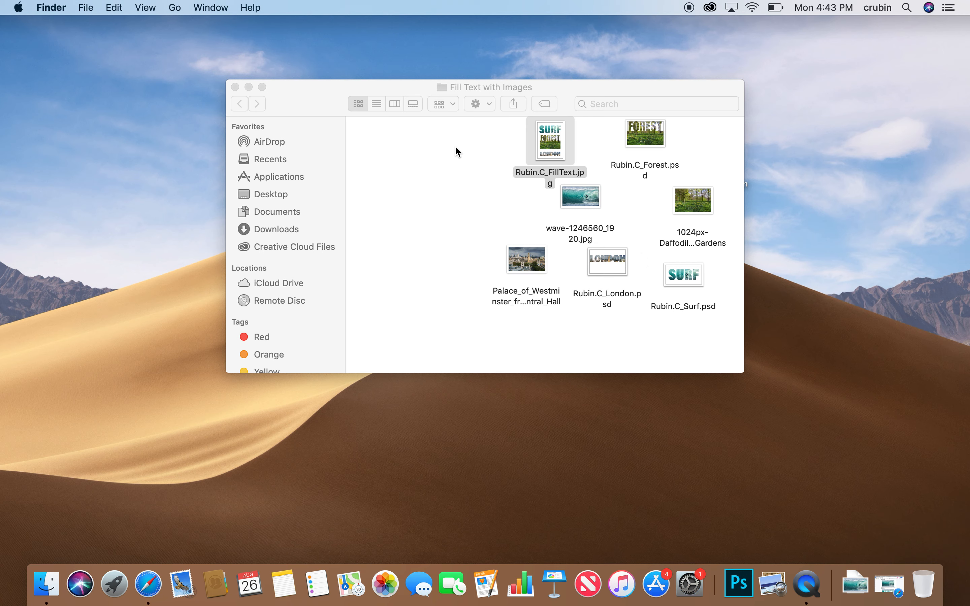
Step: Show the Fill Text with Images folder's contents as a list, check the files, and close the folder window
click(344, 99)
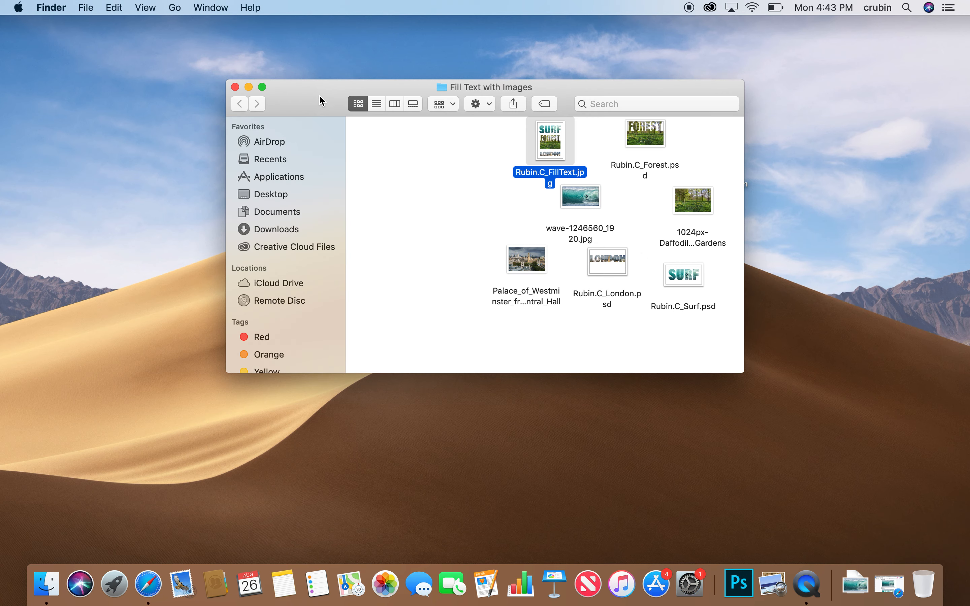
click(376, 104)
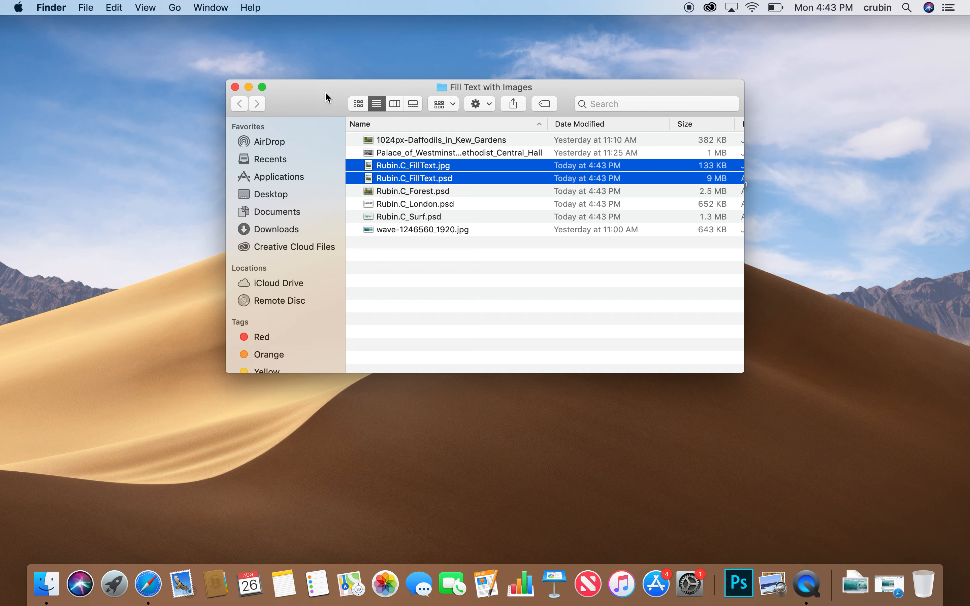
click(235, 88)
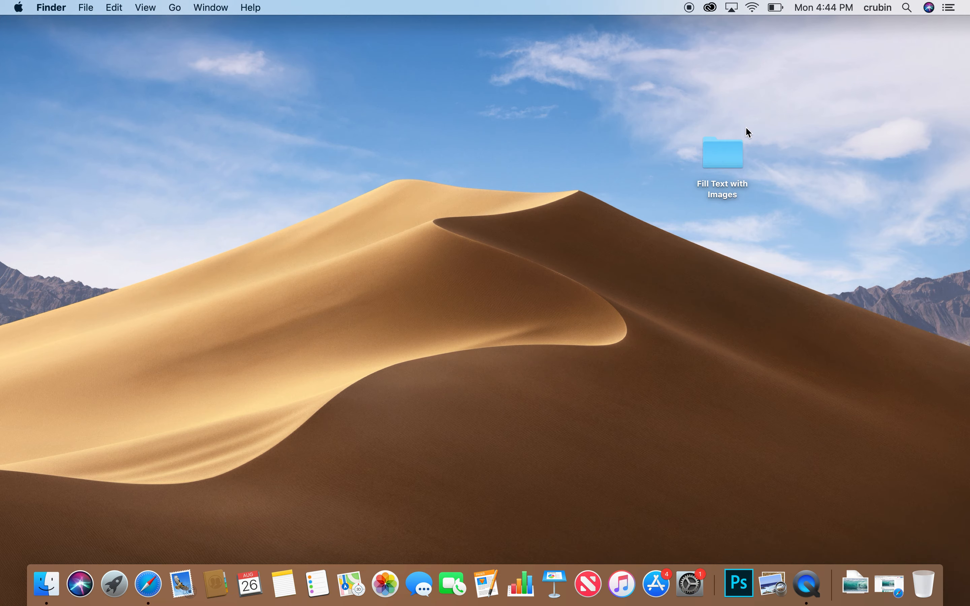
Step: Switch to Google Drive in Safari, shrink the window to expose the desktop folder, and open the Multimedia 2019-20 folder
click(144, 591)
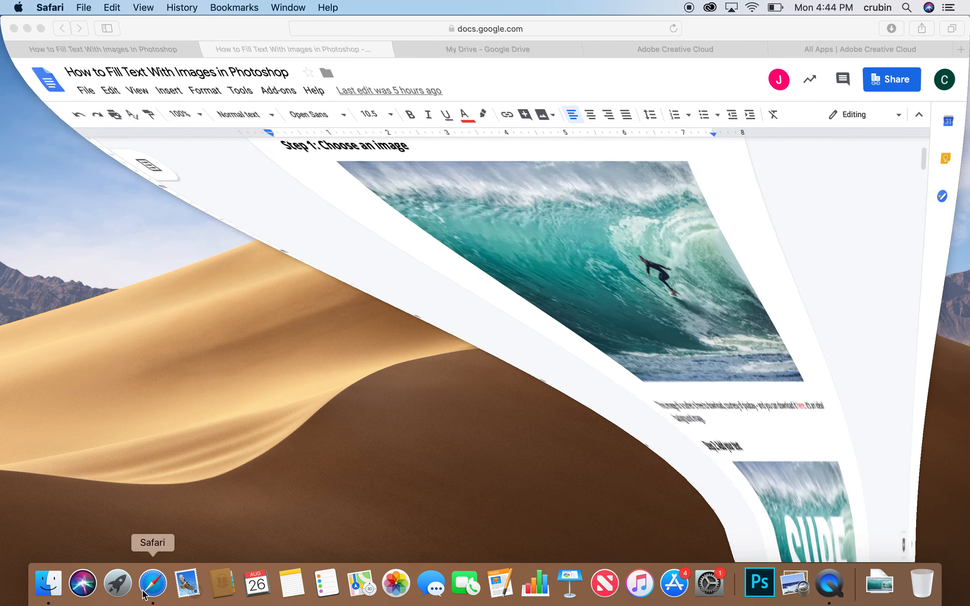
click(451, 51)
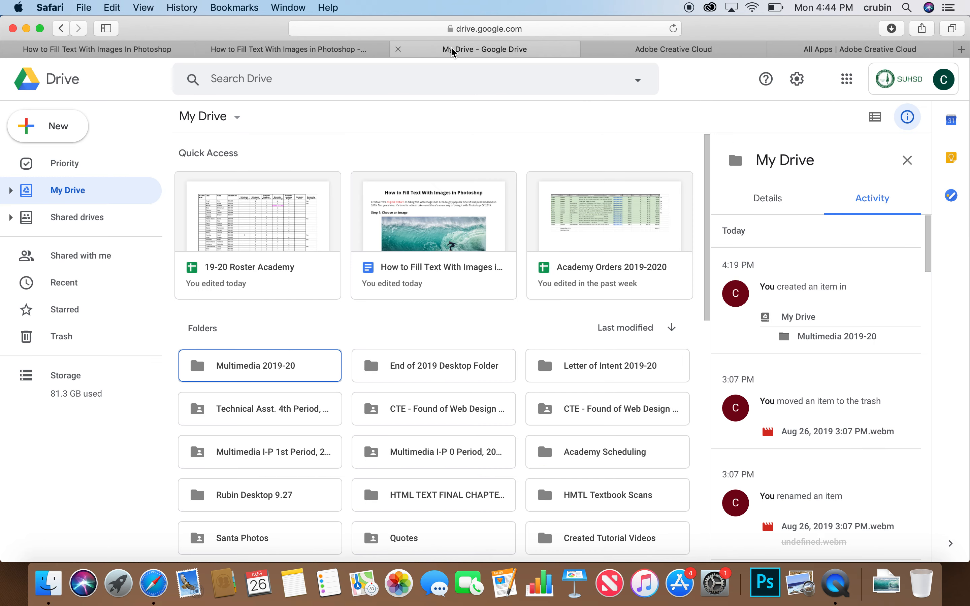
drag(61, 66, 403, 73)
drag(554, 32, 198, 8)
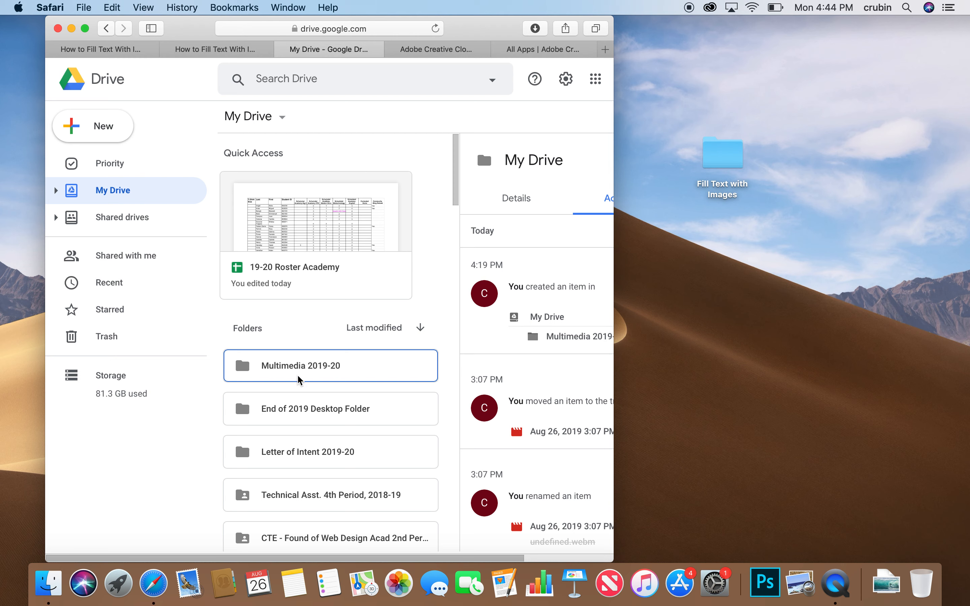
click(306, 370)
double_click(305, 369)
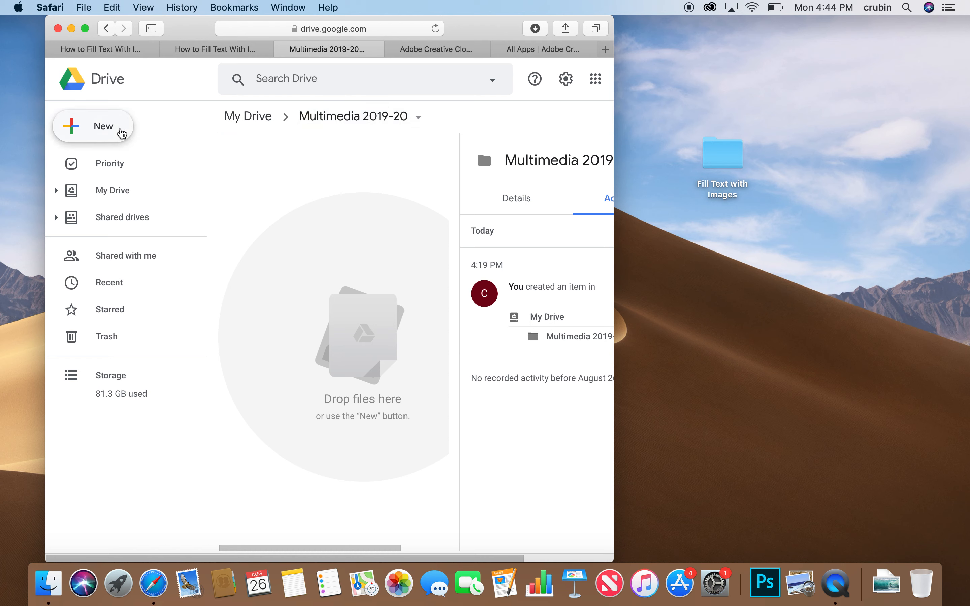
click(118, 128)
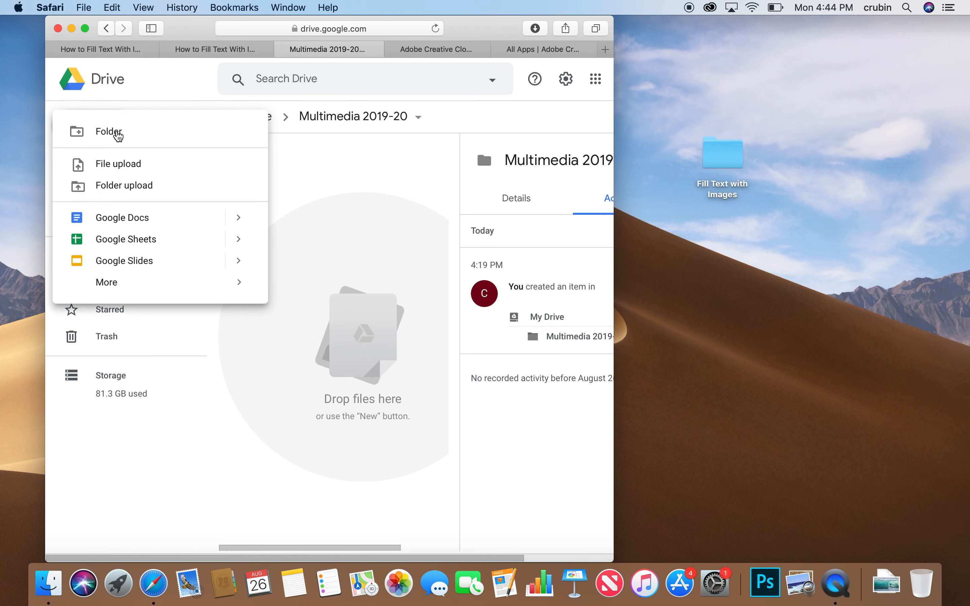
click(156, 90)
click(114, 120)
click(105, 135)
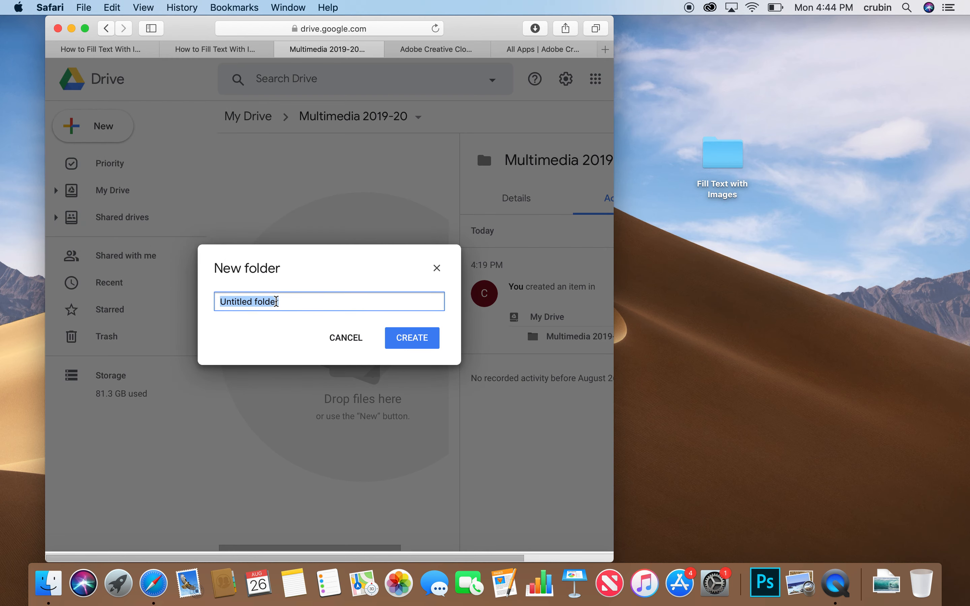
text(Multi)
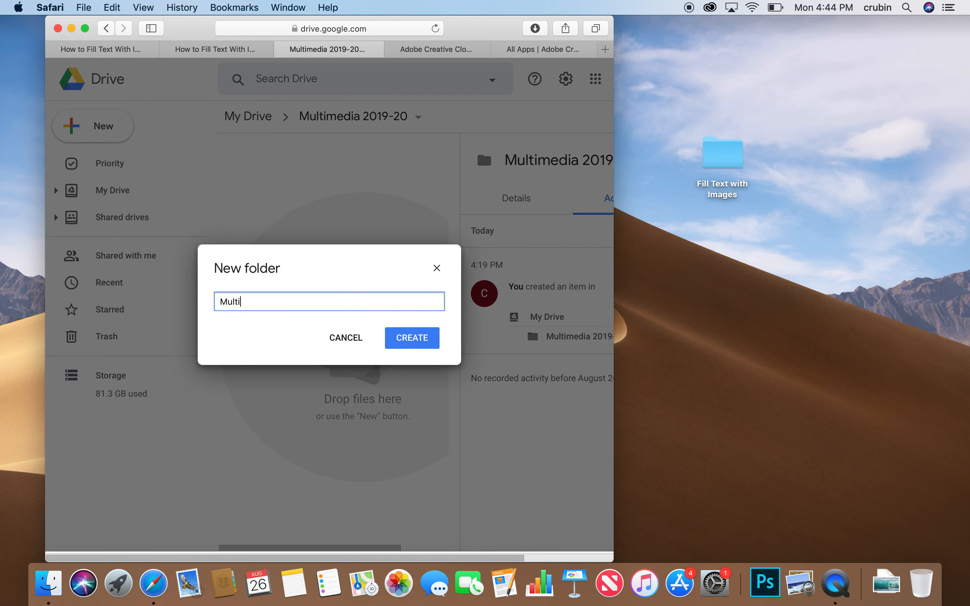
text(medm)
key(BackSpace)
key(BackSpace)
text(edia 19-20)
click(350, 341)
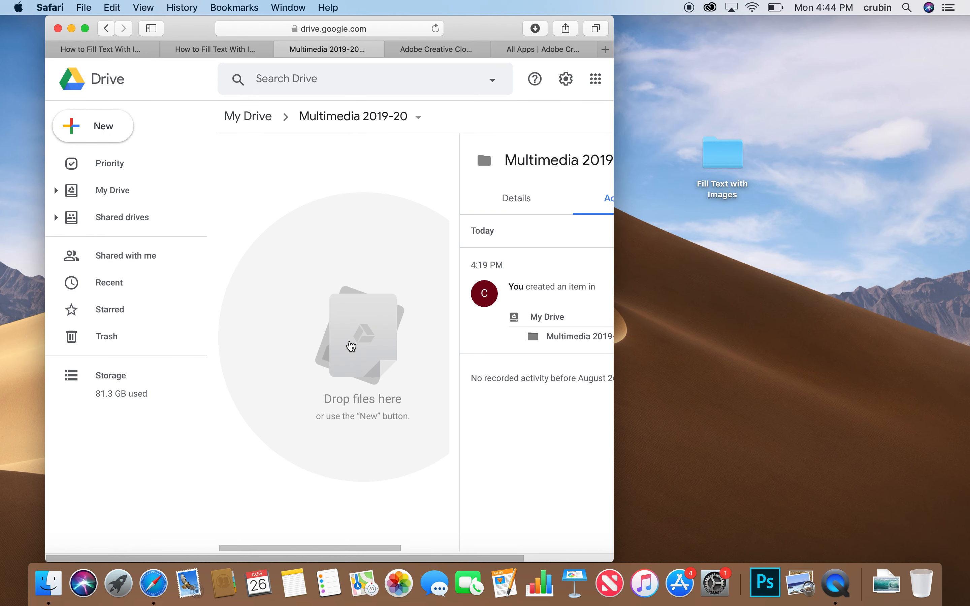
Step: Return to My Drive, widen the browser window, and sort the folders by Last modified
click(257, 117)
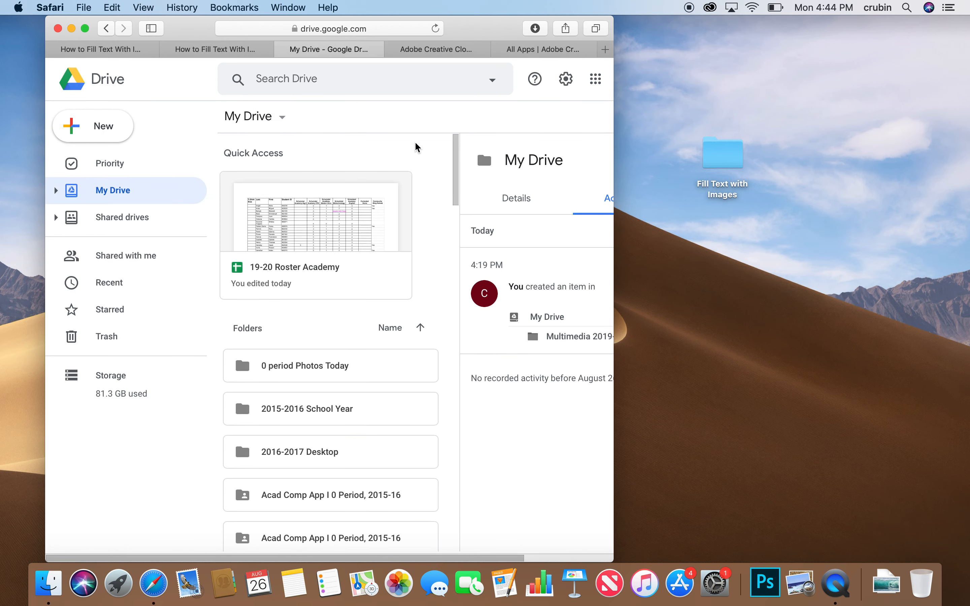
drag(613, 190, 932, 188)
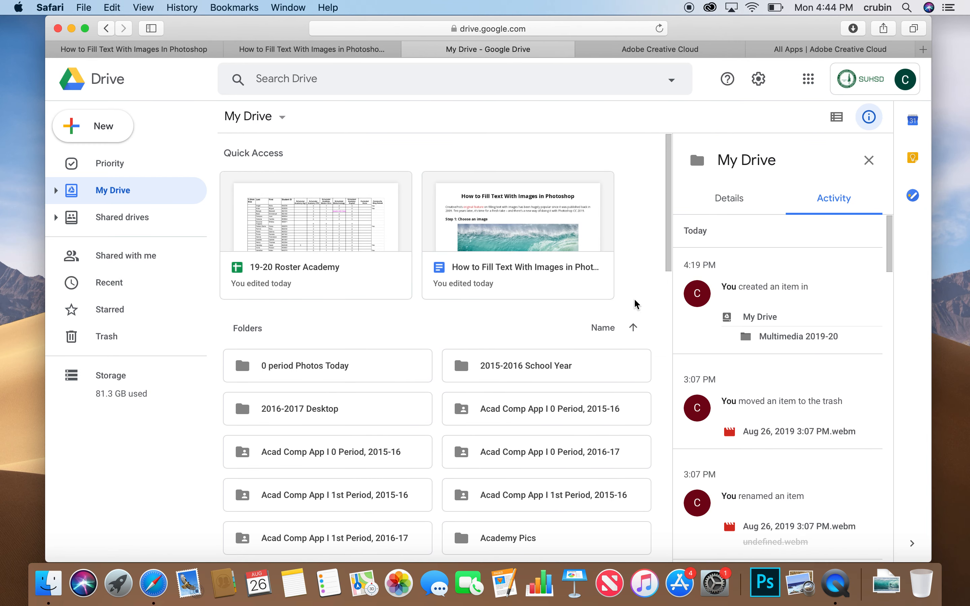
click(601, 327)
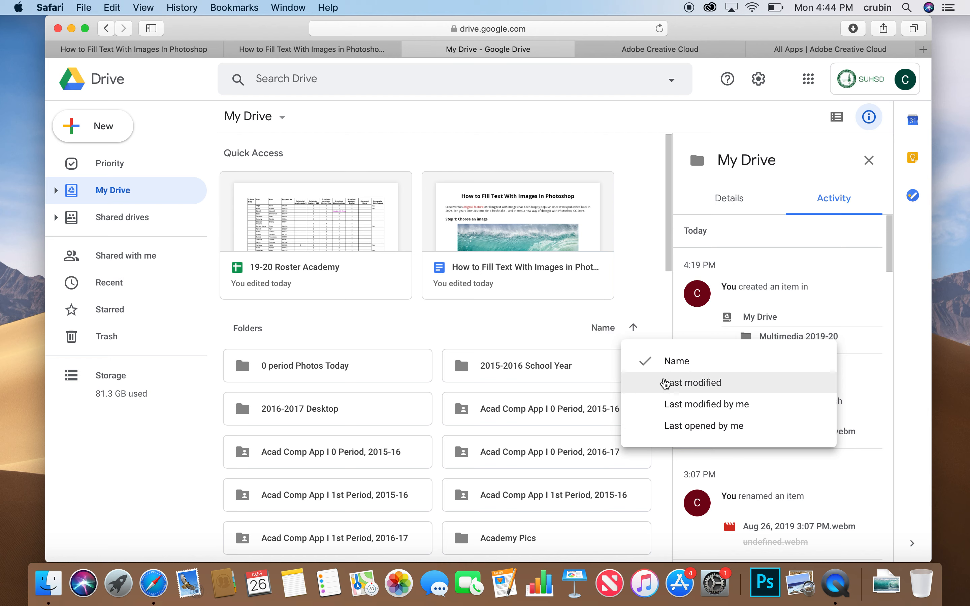
click(665, 383)
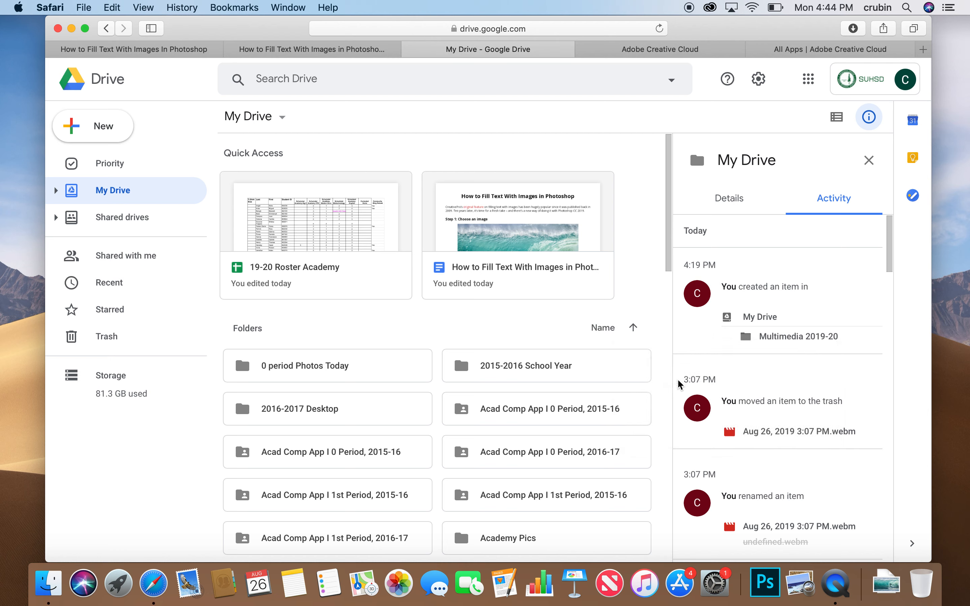
click(597, 328)
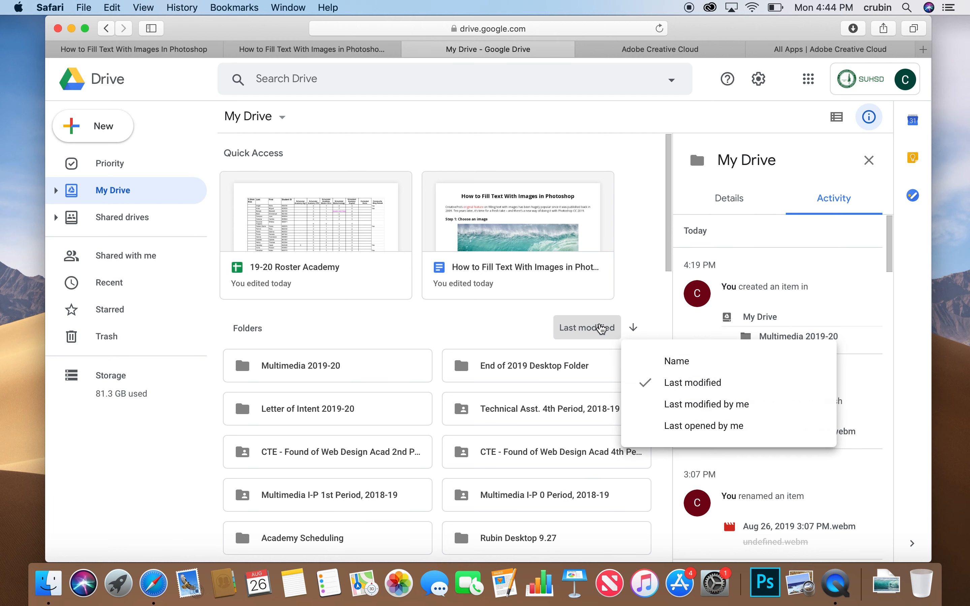
click(415, 313)
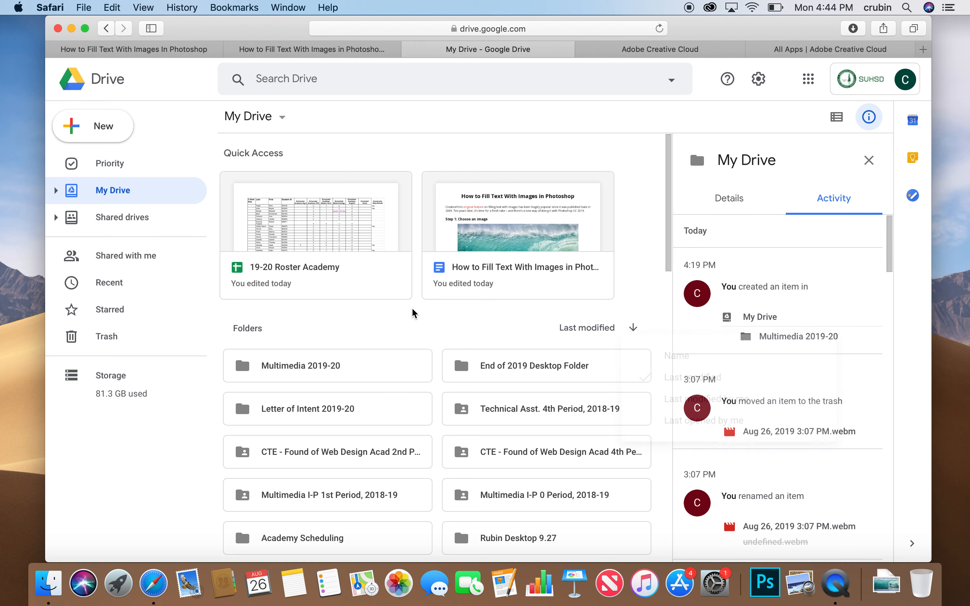
Step: Open the Multimedia 2019-20 folder, uncover the desktop folder, and upload Fill Text with Images into it
click(312, 367)
double_click(312, 367)
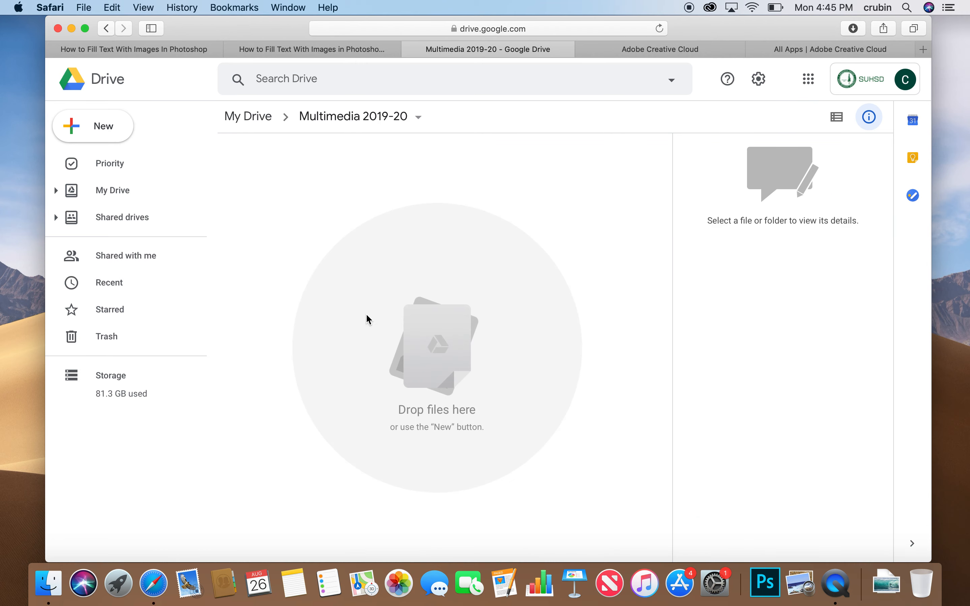
drag(742, 40, 567, 5)
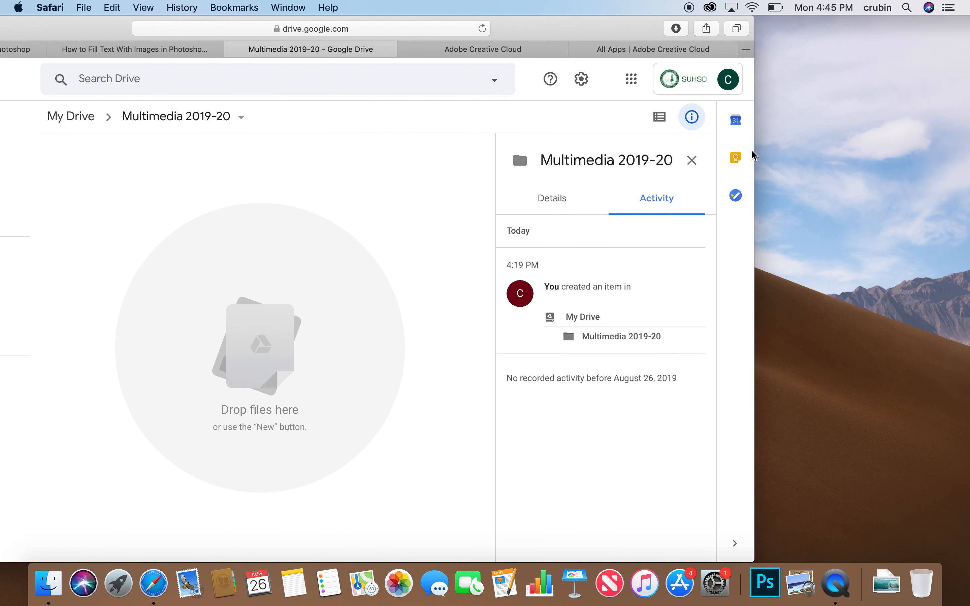
drag(754, 156, 640, 151)
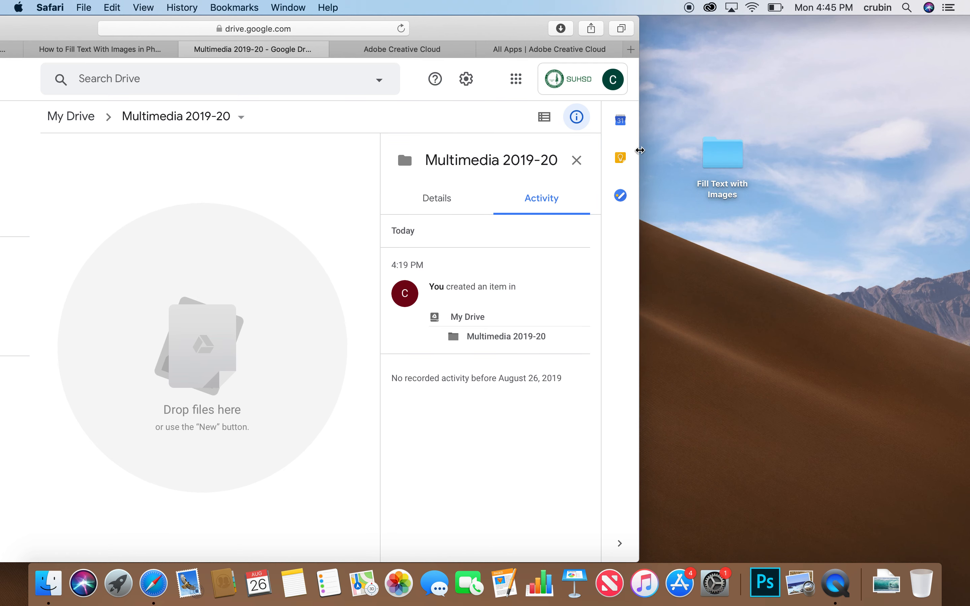
drag(700, 174, 270, 310)
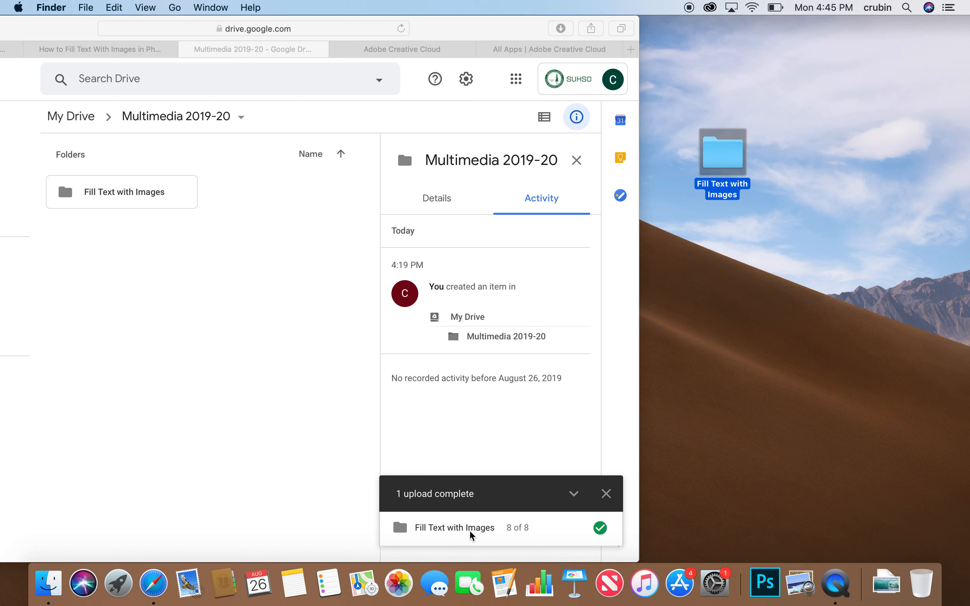
Step: Open the uploaded Fill Text with Images folder in Drive and check its files with the browser in full screen
double_click(135, 195)
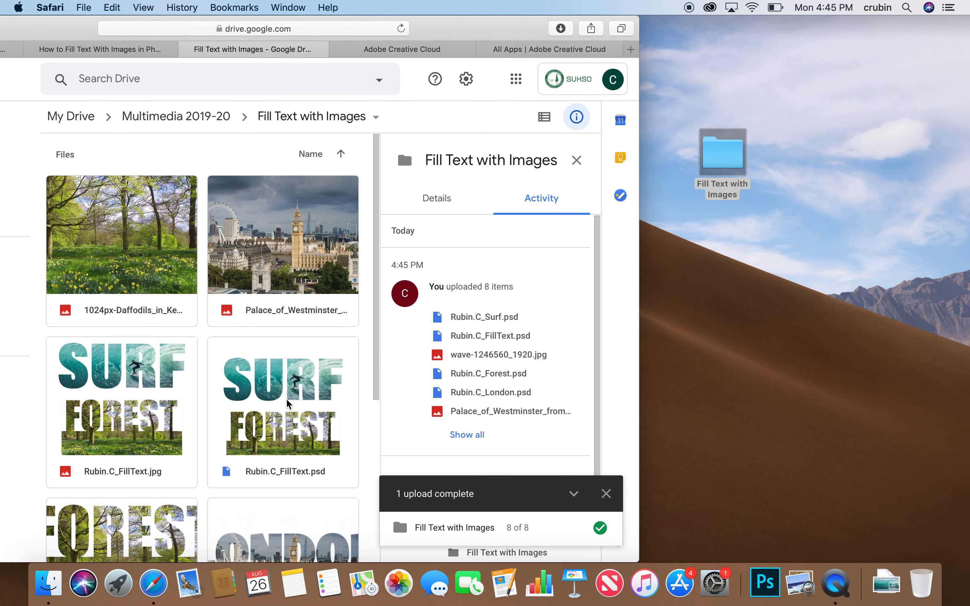
scroll(287, 400, down, 2)
scroll(288, 400, down, 5)
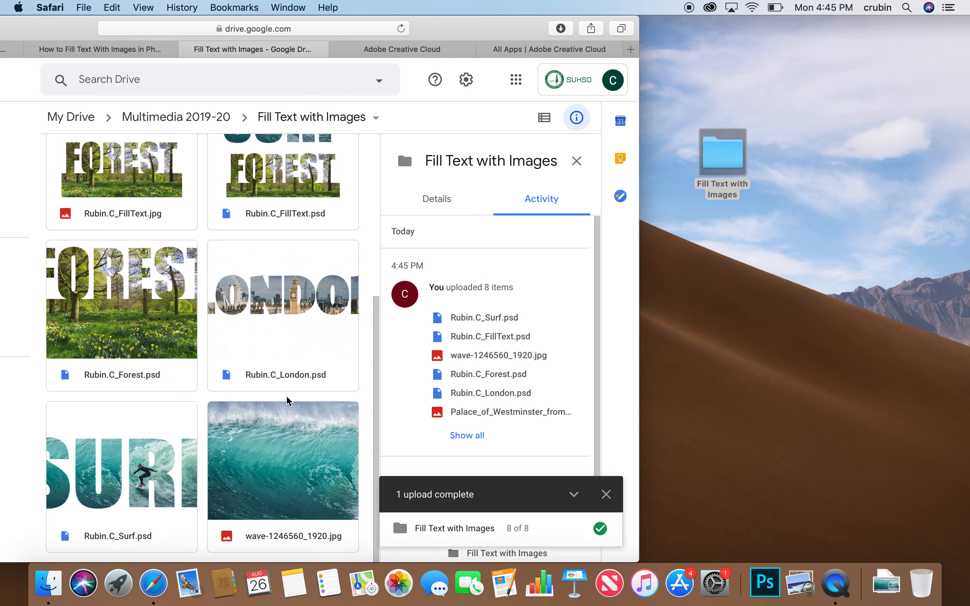
drag(57, 20, 186, 12)
click(36, 28)
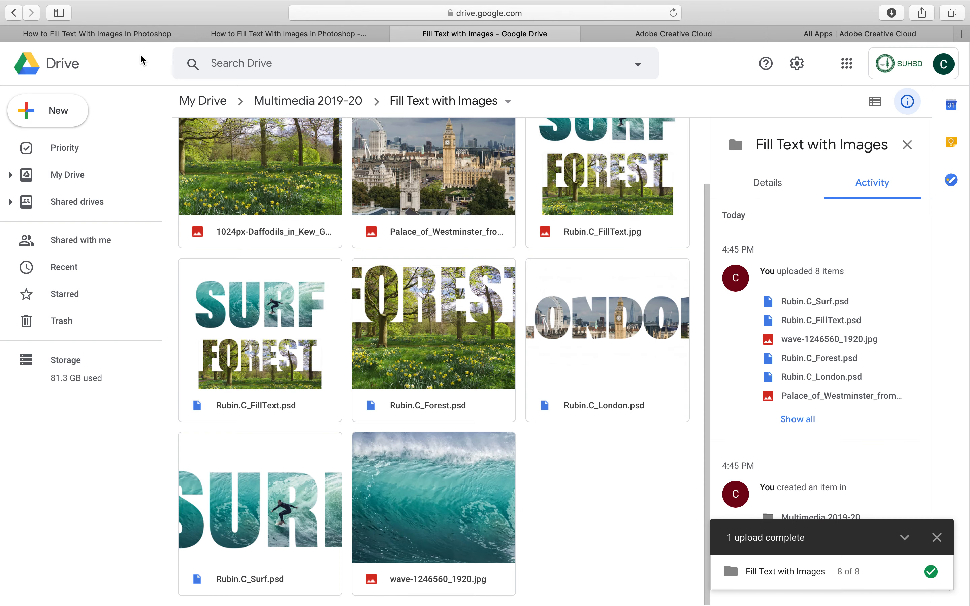
Step: Switch to the How to Fill Text With Images In Photoshop assignment page, leave full screen, and uncover the desktop folder
click(121, 35)
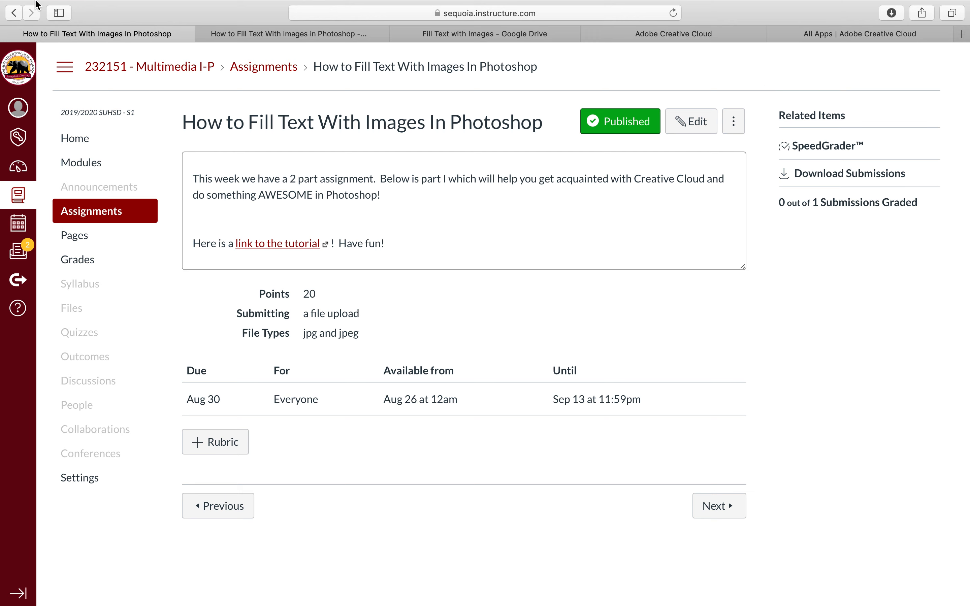
mouse_move(35, 0)
click(44, 29)
drag(648, 33, 521, 34)
Step: Open the desktop Fill Text with Images folder and view the FillText JPEG in Preview beside the assignment instructions
double_click(718, 159)
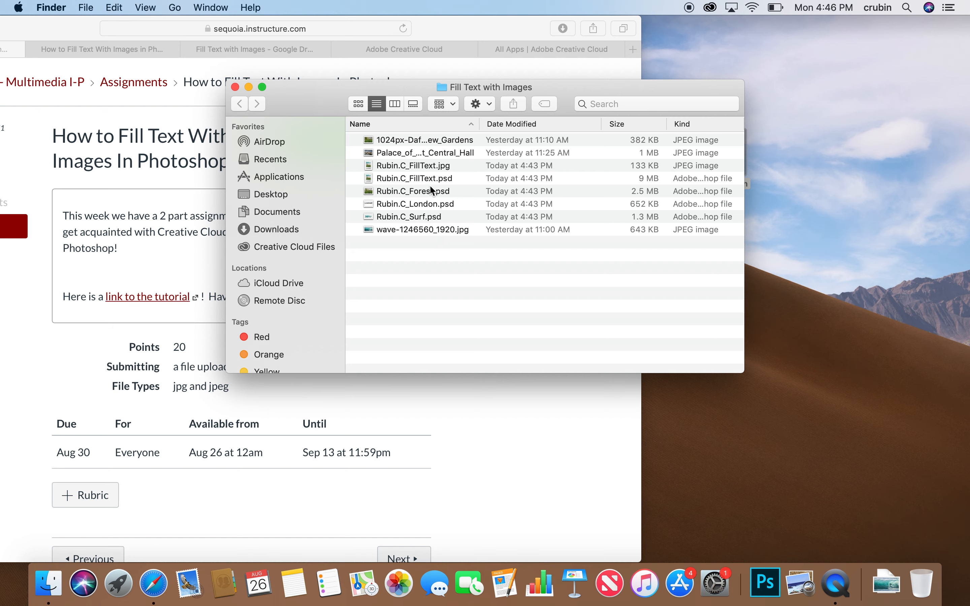
double_click(440, 164)
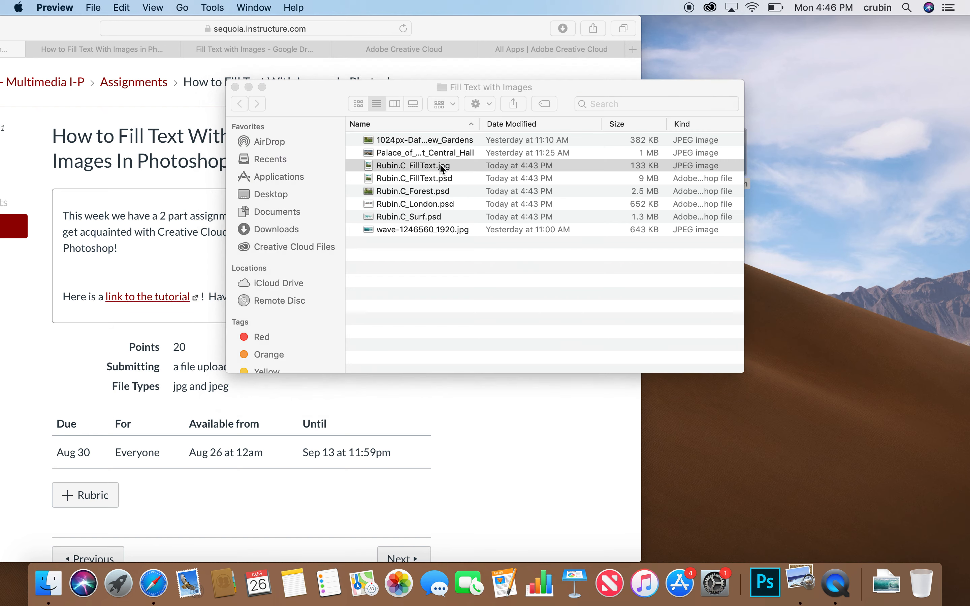
drag(280, 34, 550, 25)
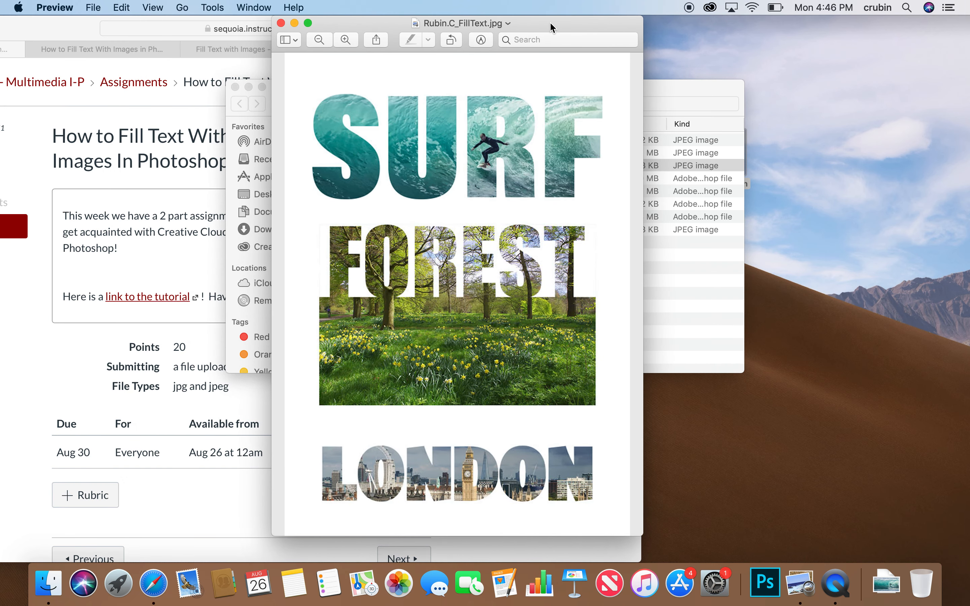